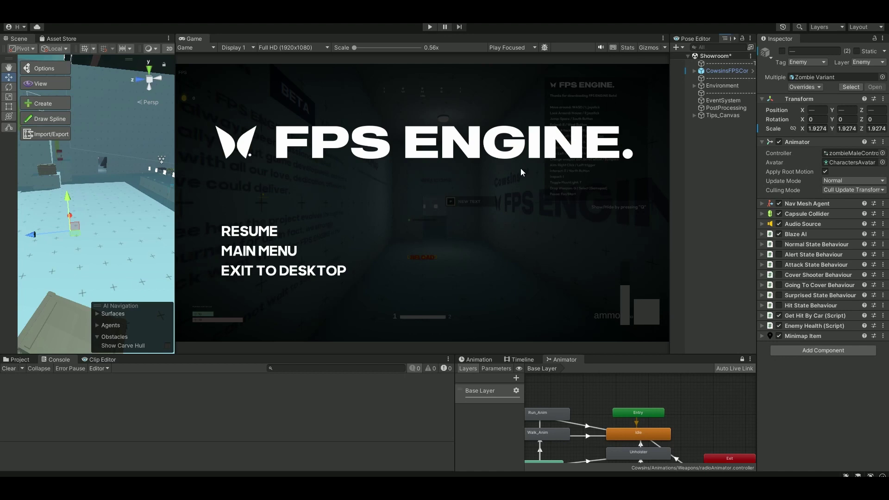
# - Run the Showroom scene in play mode and walk through the welcome doorway to the training range's weapons table
pyautogui.hotkey('ctrl', 'p')
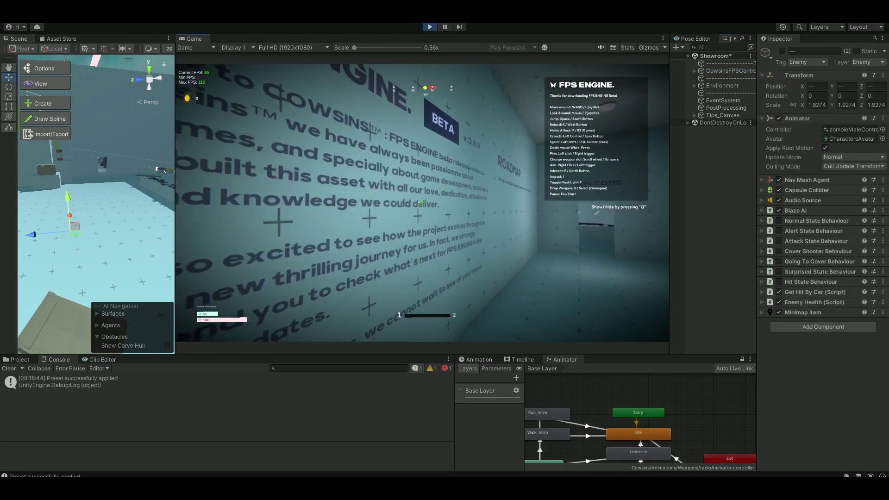
pyautogui.press('w')
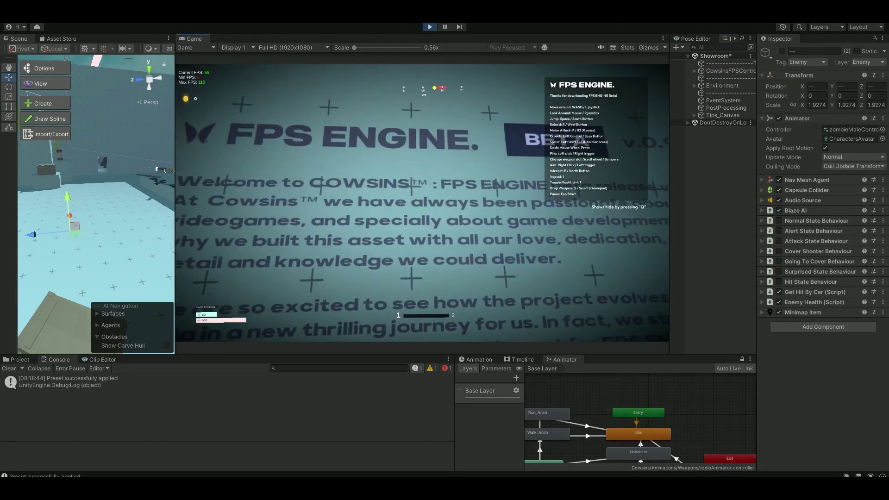
pyautogui.press('s')
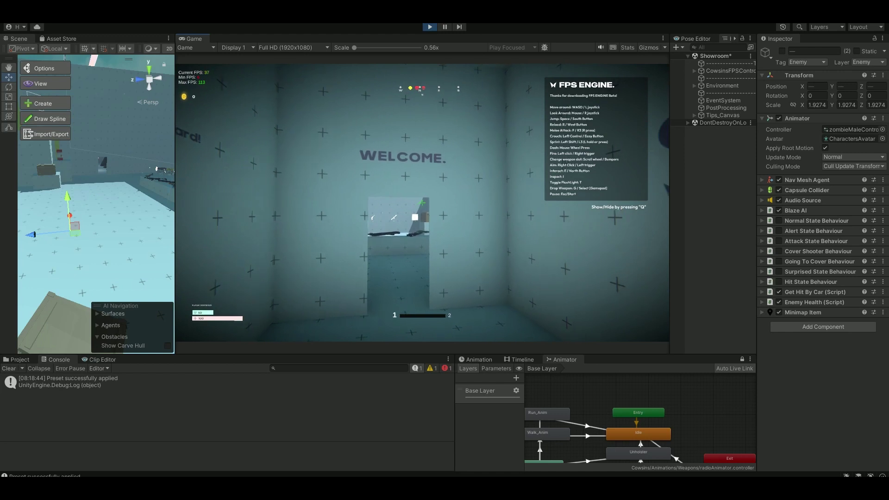
pyautogui.press('w')
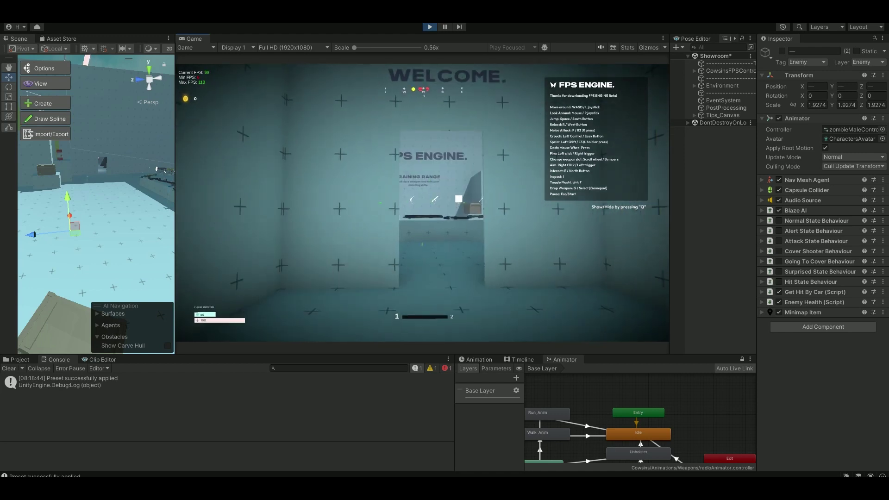
pyautogui.press('w')
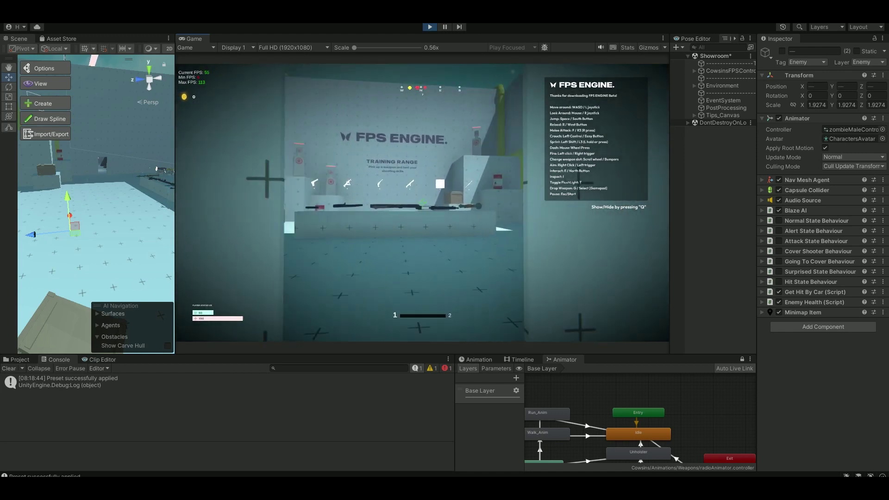
pyautogui.press('w')
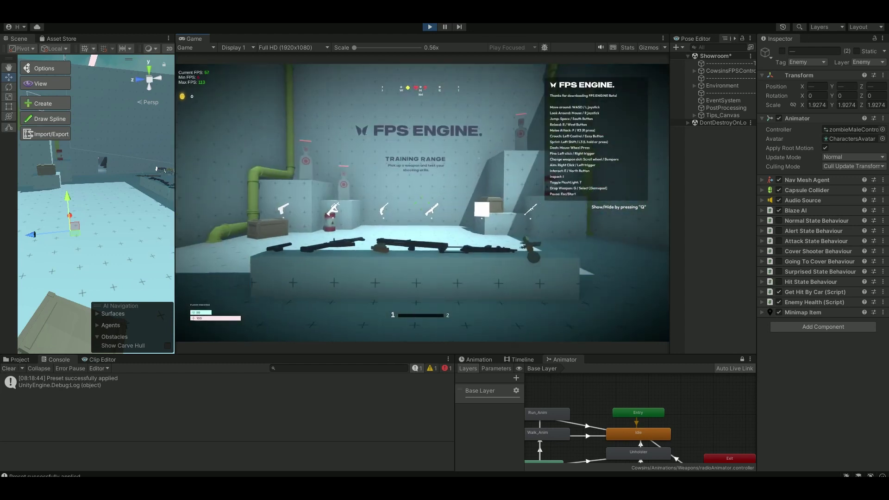
pyautogui.press('w')
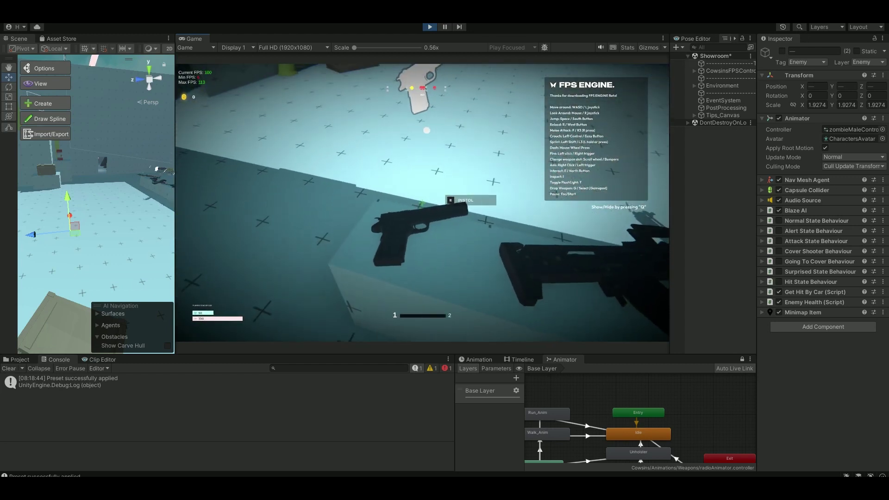
# - Pick up the pistol and the burst rifle from the weapons table
pyautogui.press('e')
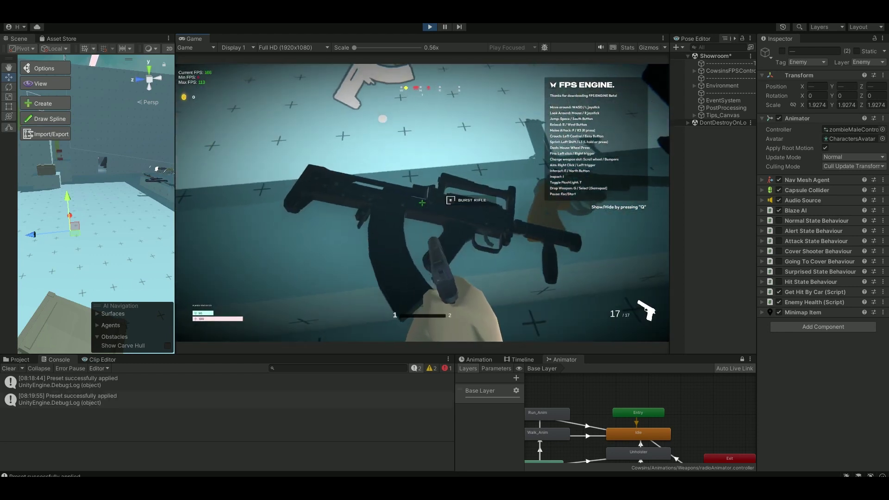
pyautogui.press('e')
pyautogui.press('w')
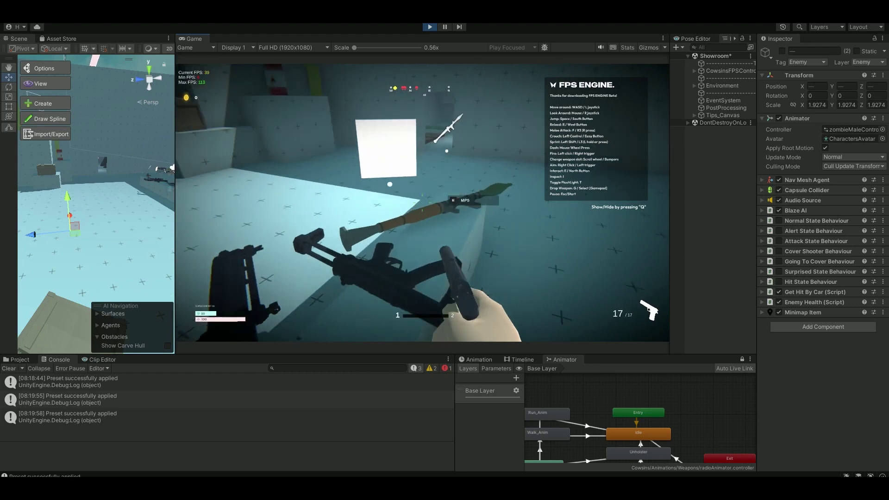
# - Aim the pistol down its sights and shoot both explosive barrels in the training range
pyautogui.press('w')
pyautogui.press('w')
pyautogui.rightClick(423, 203)
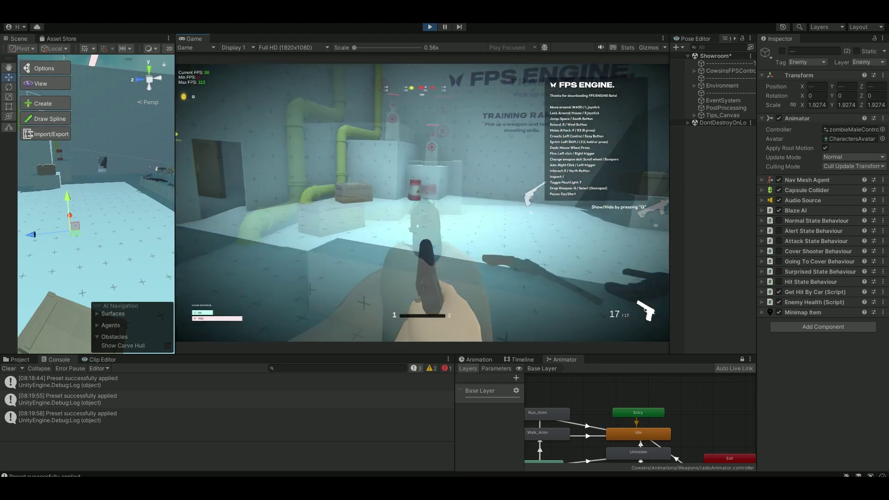
pyautogui.click(423, 203)
pyautogui.click(422, 203)
pyautogui.click(423, 203)
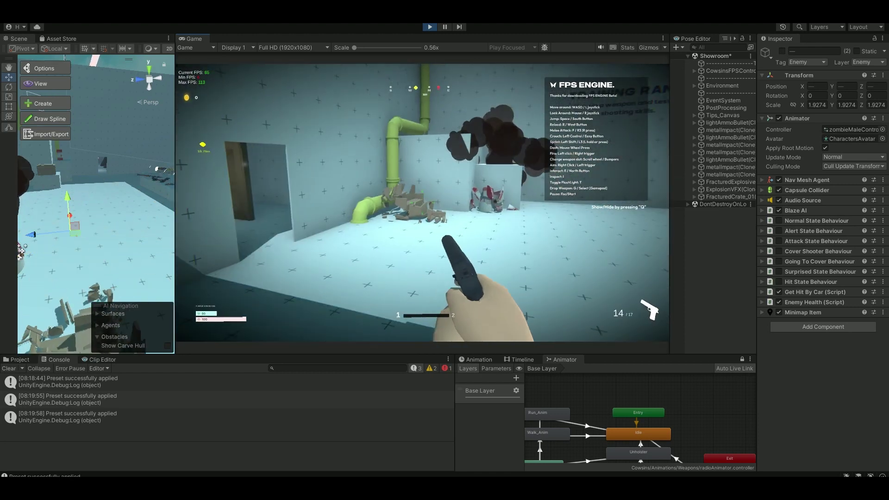
pyautogui.rightClick(423, 203)
pyautogui.click(422, 203)
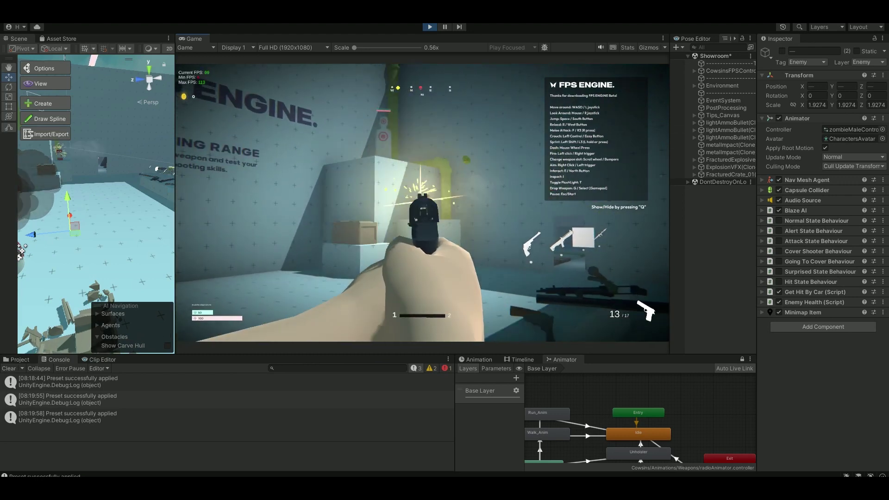
pyautogui.click(422, 203)
pyautogui.click(422, 203)
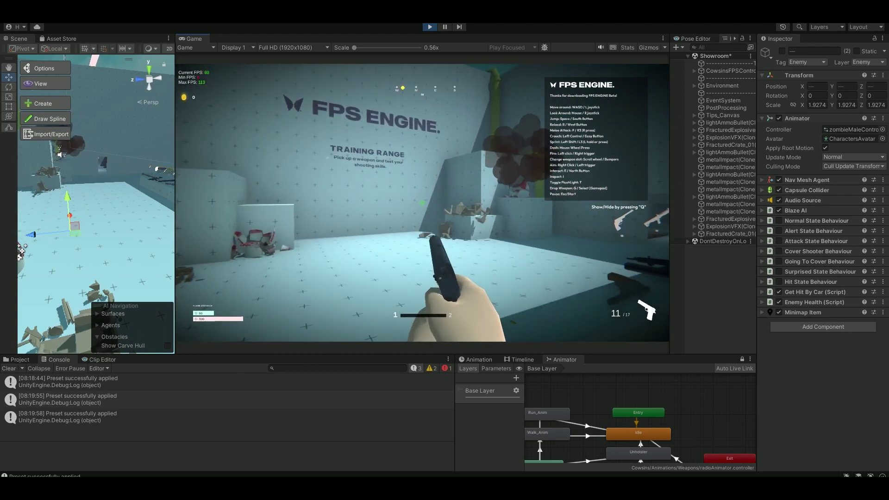
# - Switch to the burst rifle and move up to the target dummies beside the training range's pipe
pyautogui.scroll(1, 423, 203)
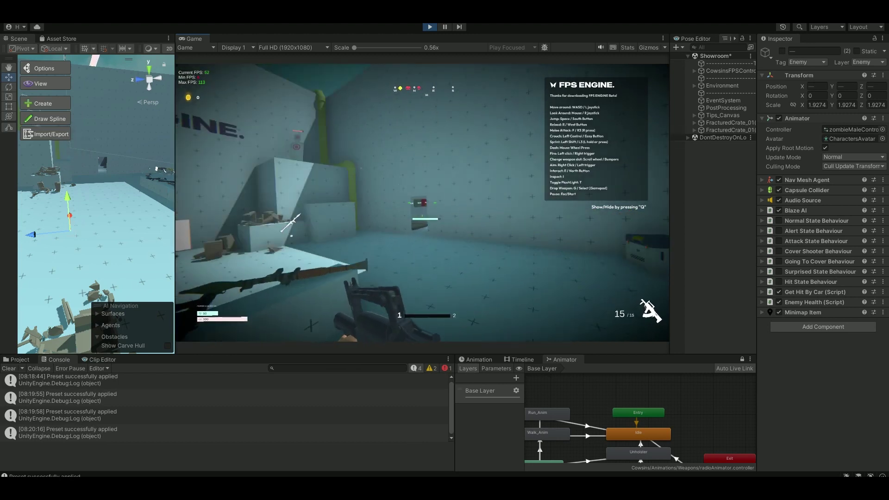
pyautogui.press('w')
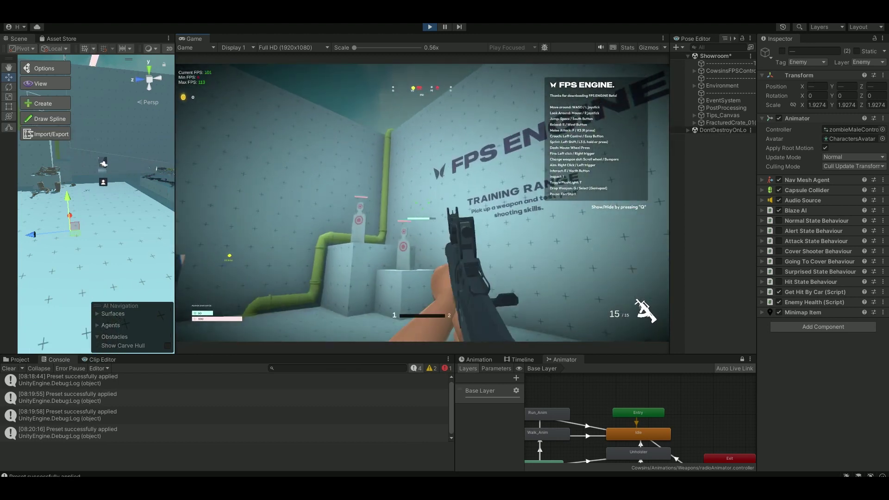
pyautogui.press('w')
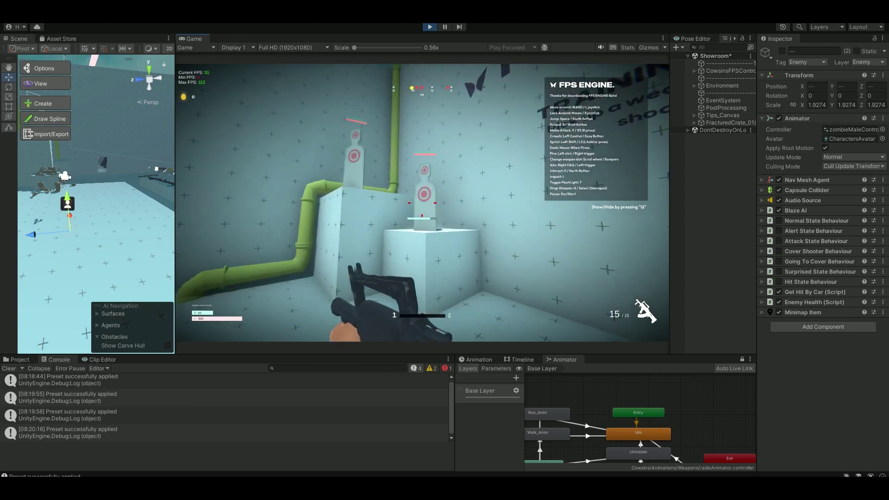
pyautogui.press('w')
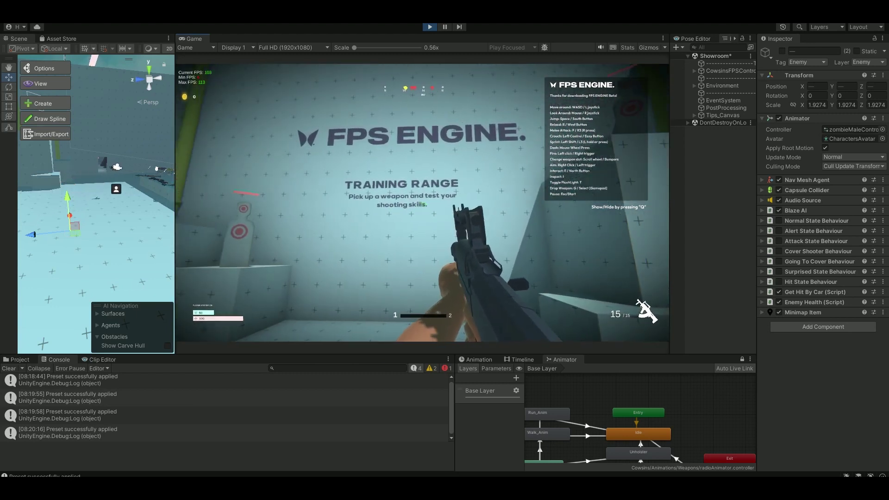
pyautogui.press('w')
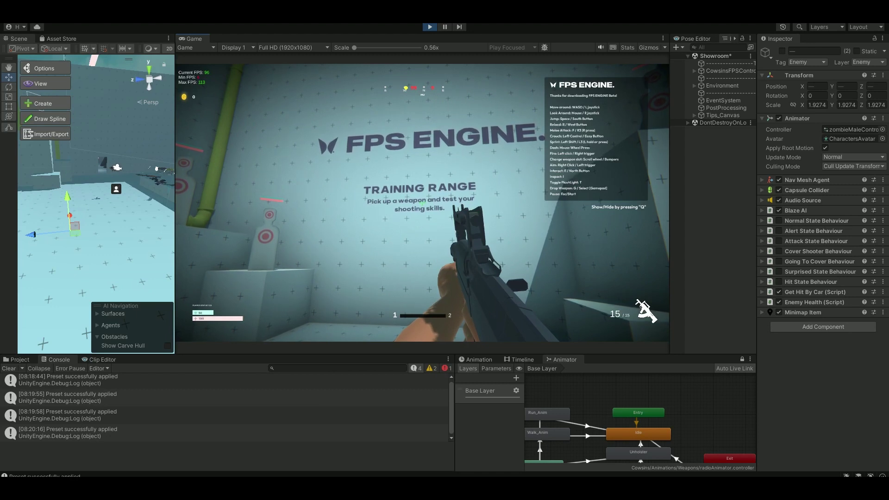
pyautogui.press('s')
# - Fire the burst rifle at the nearer target dummy until its magazine is empty, and test-fire the MP5
pyautogui.rightClick(422, 204)
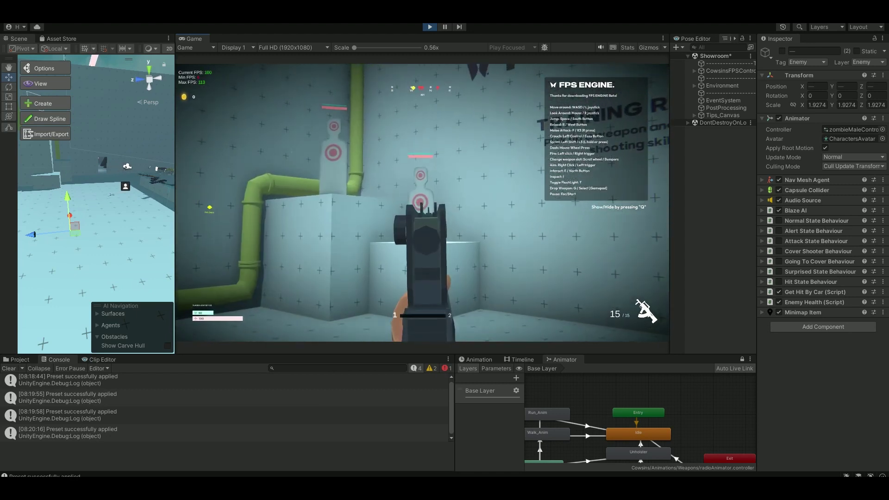
pyautogui.click(422, 203)
pyautogui.click(422, 204)
pyautogui.click(422, 204)
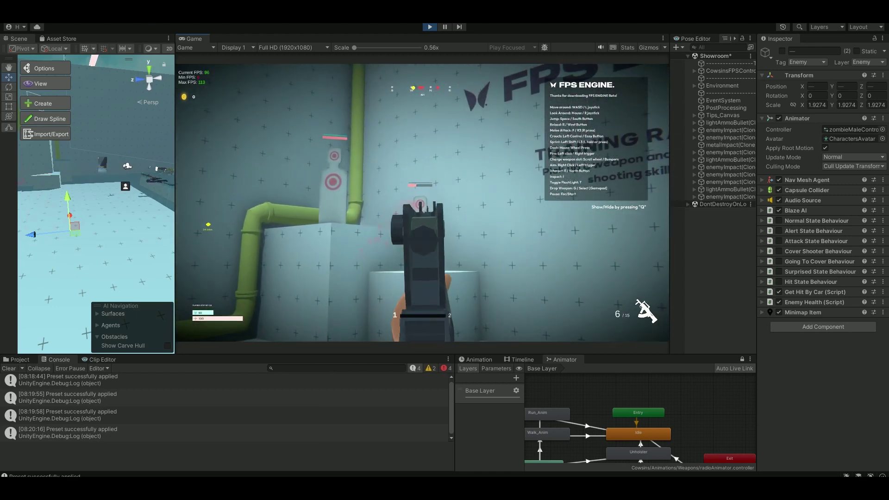
pyautogui.click(422, 204)
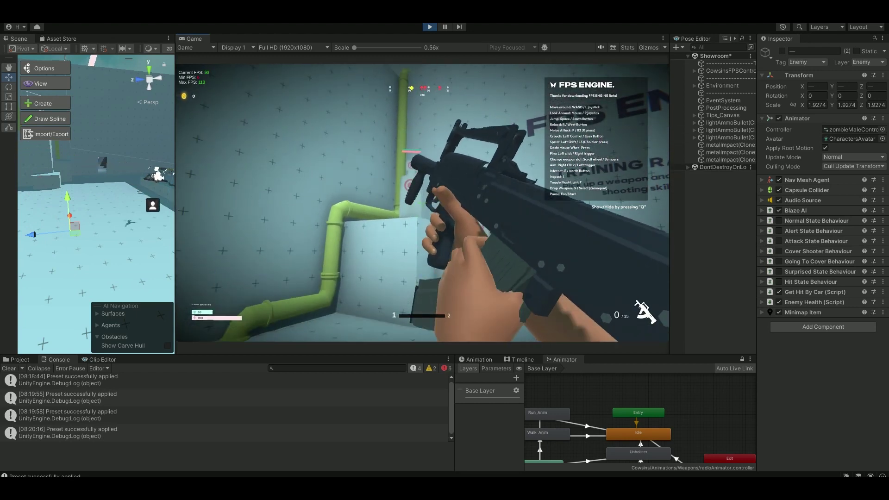
pyautogui.rightClick(422, 204)
pyautogui.click(422, 204)
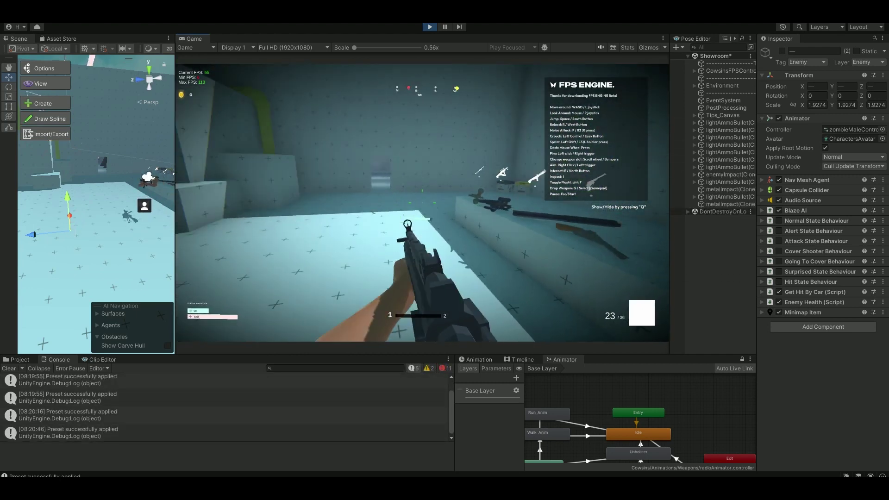
# - Open the blue lootbox in the corner and collect the coins lying along the training range wall
pyautogui.press('w')
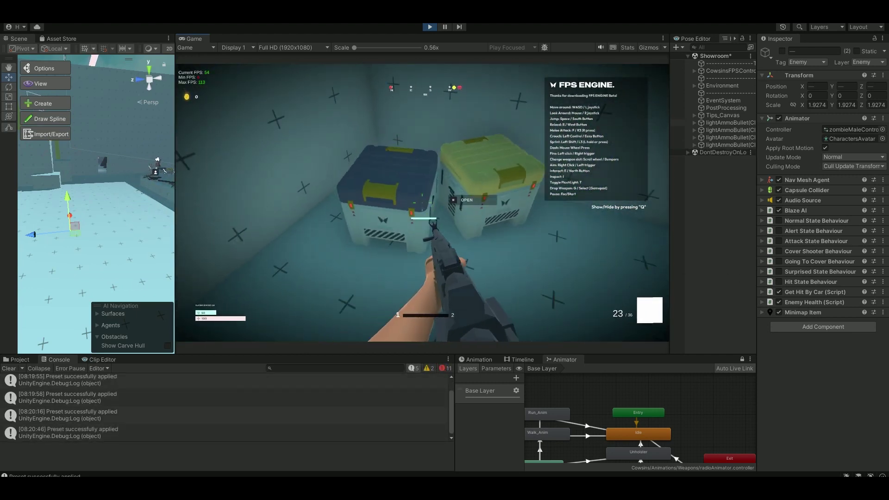
pyautogui.press('e')
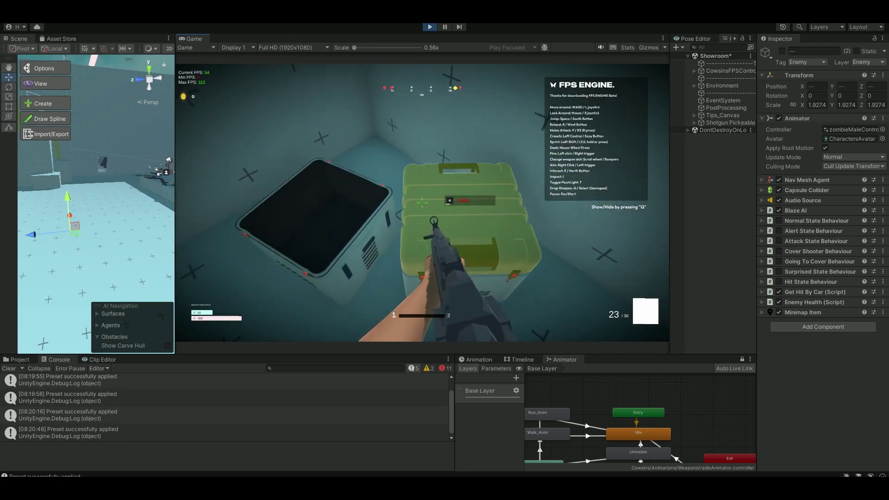
pyautogui.hotkey('shift', 'w')
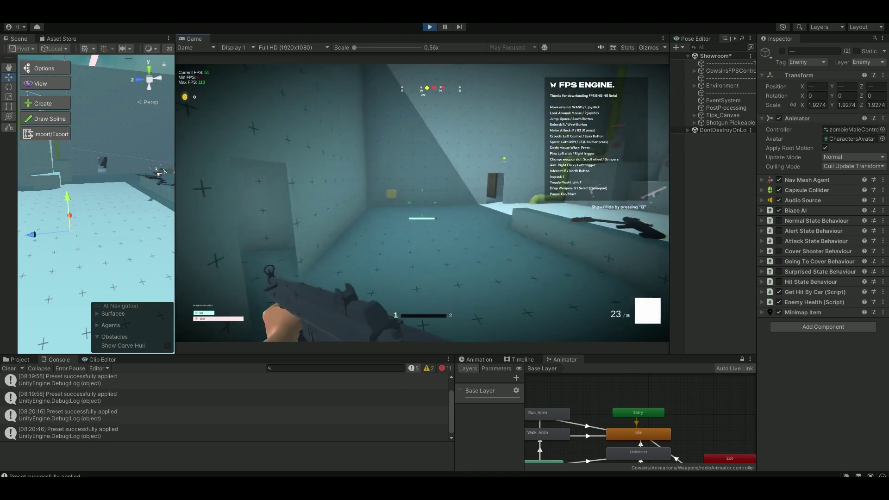
pyautogui.press('w')
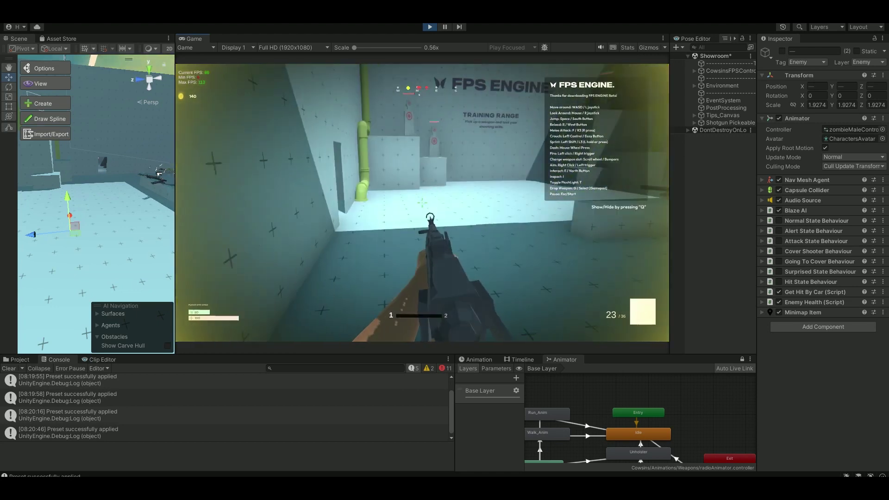
# - Walk through the interactables hall to examine the door, the power-ups, the bullet pick-ups and the red floor pad
pyautogui.press('w')
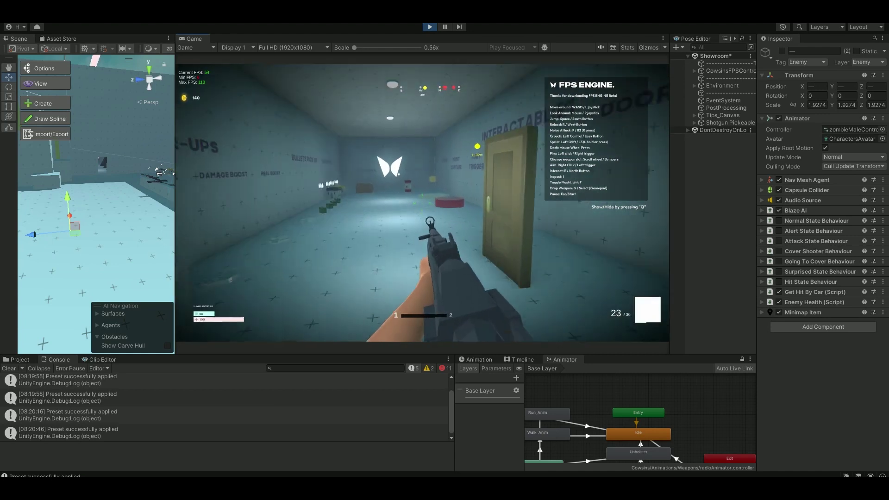
pyautogui.press('w')
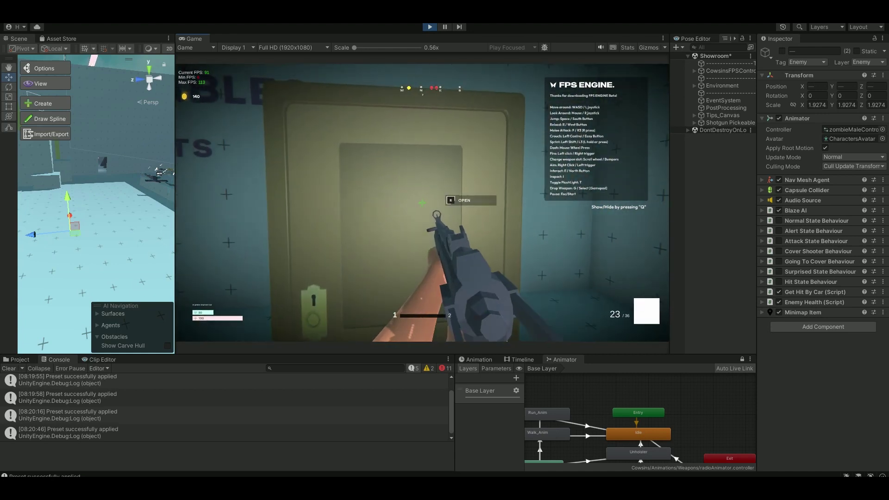
pyautogui.press('w')
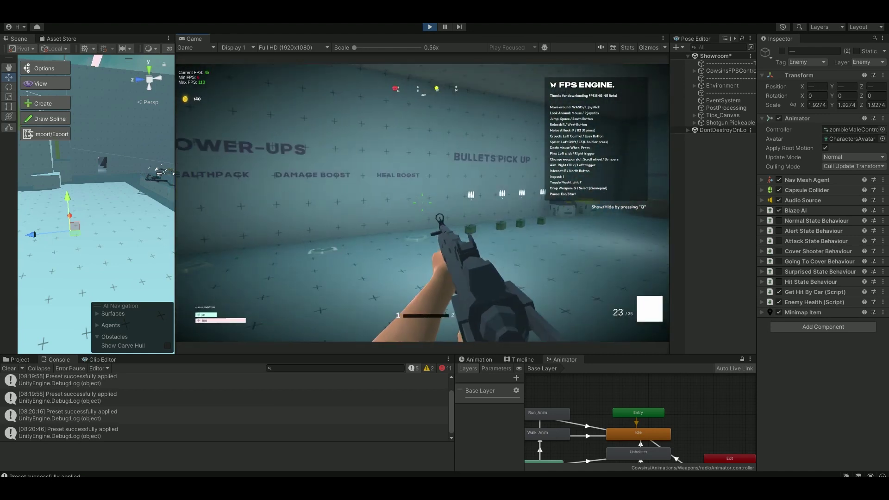
pyautogui.press('w')
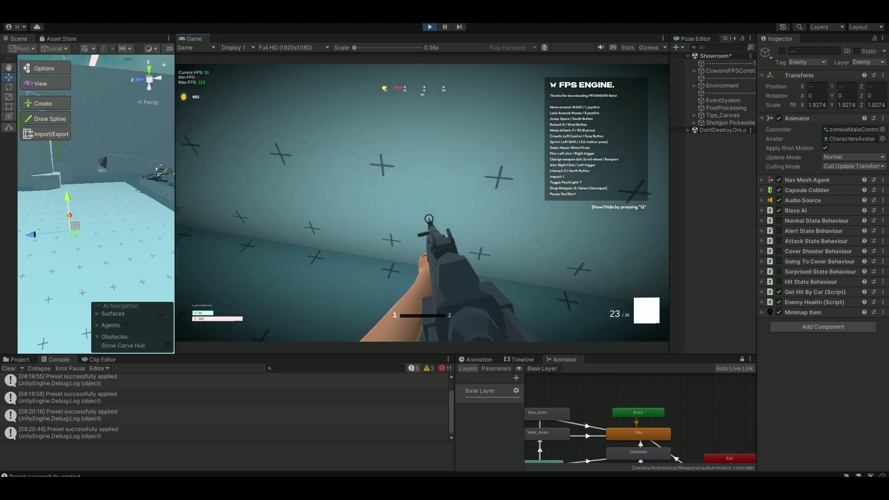
pyautogui.press('w')
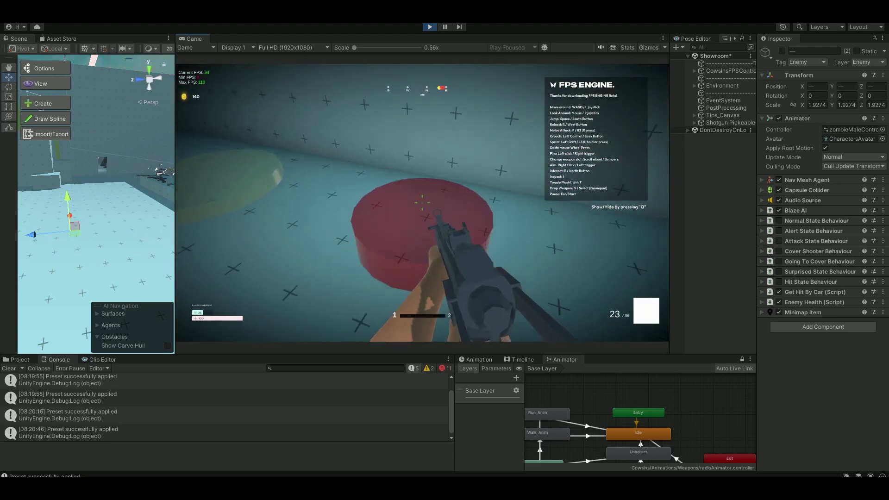
# - Capture the point by standing in the yellow circle, and shoot the explosive barrel next to the wooden crate
pyautogui.press('w')
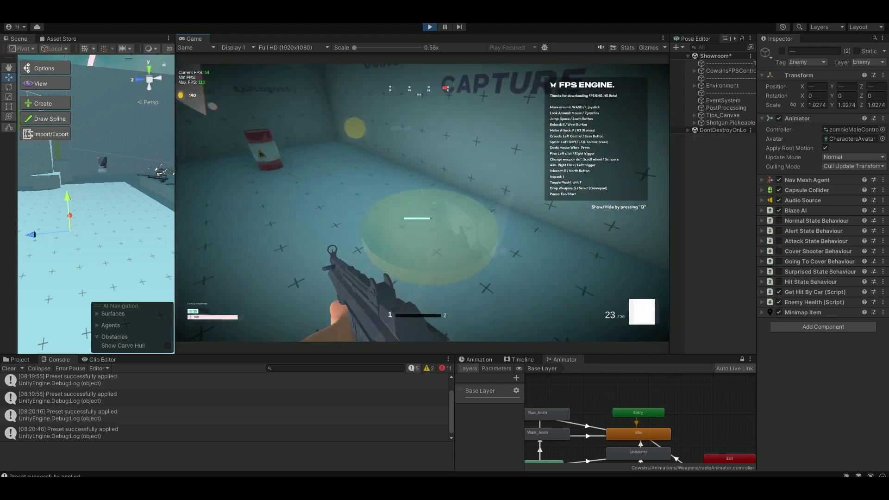
pyautogui.press('w')
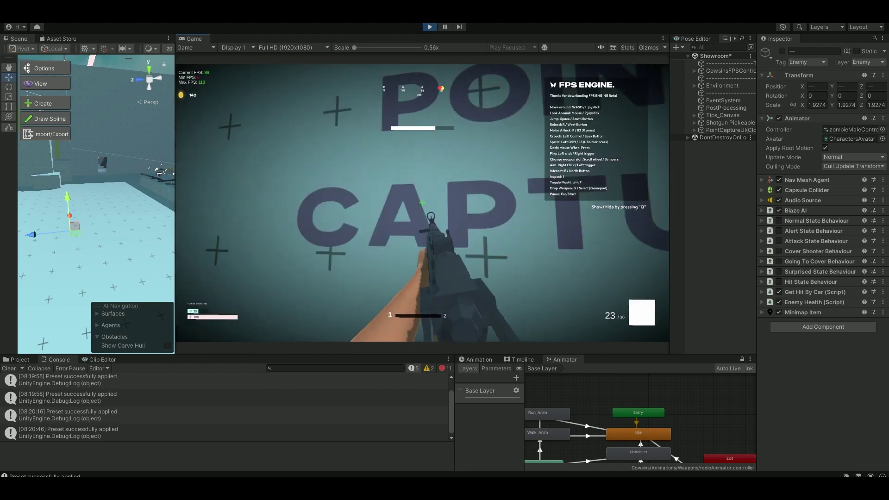
pyautogui.press('w')
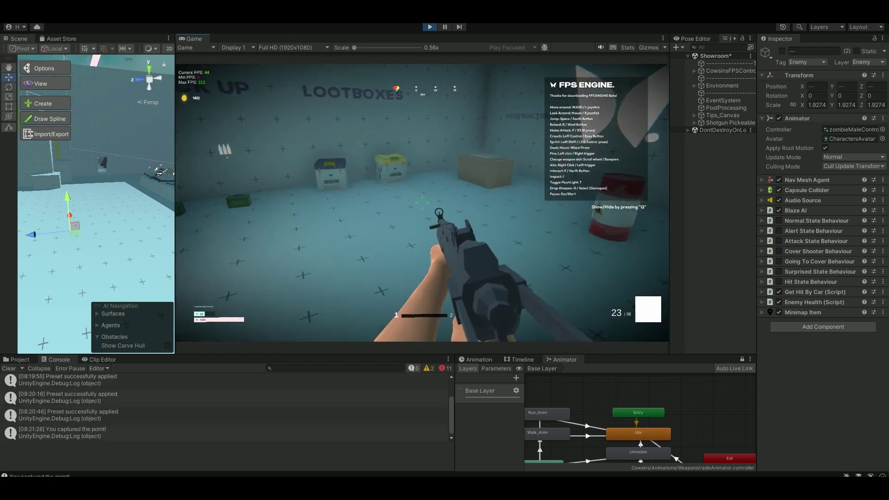
pyautogui.click(422, 203)
pyautogui.press('w')
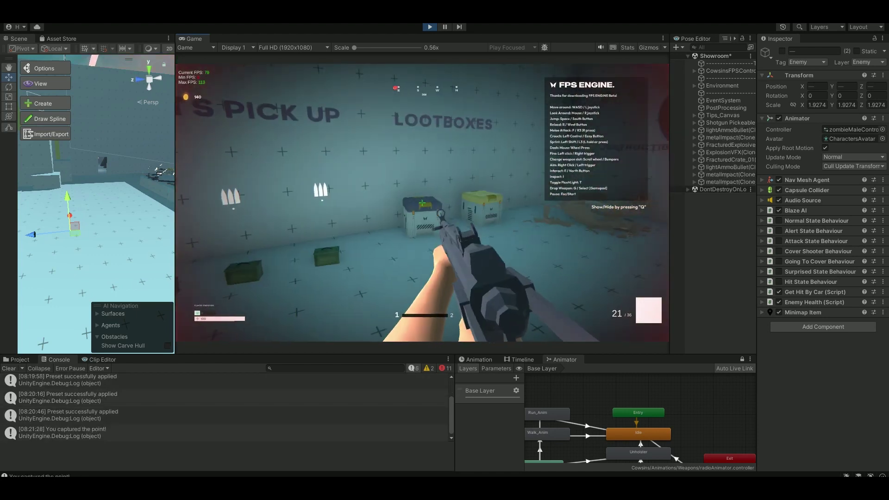
# - Open the blue lootbox beside the yellow one and walk over to the green ammo boxes on the floor
pyautogui.press('e')
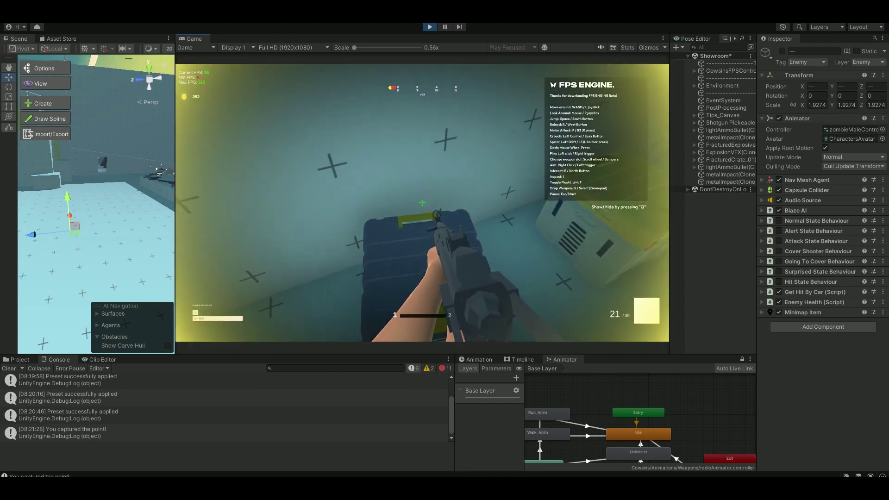
pyautogui.press('w')
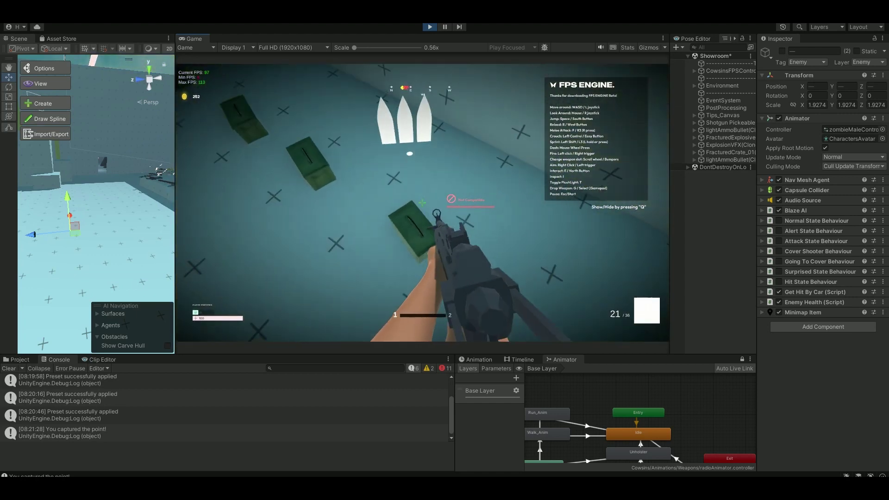
pyautogui.press('w')
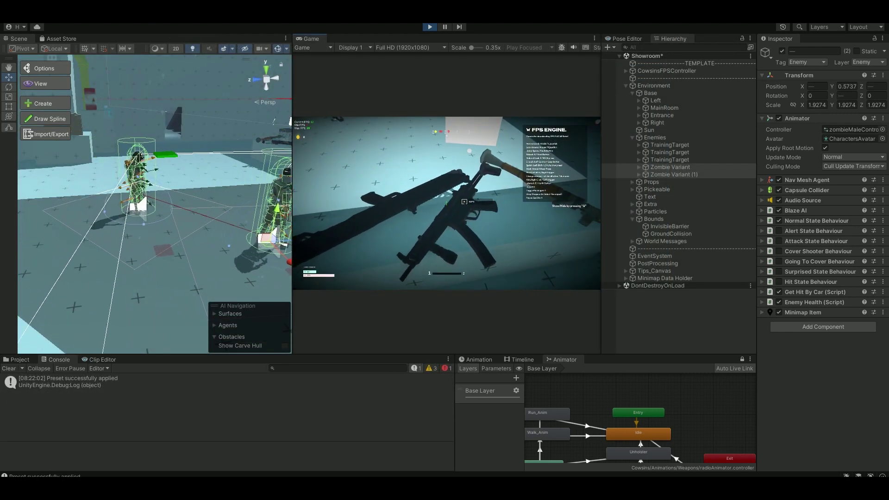
# - Pick up a gun from the weapon table, walk up to the zombies to compare their height with the player's, and pause the game
pyautogui.press('e')
pyautogui.press('w')
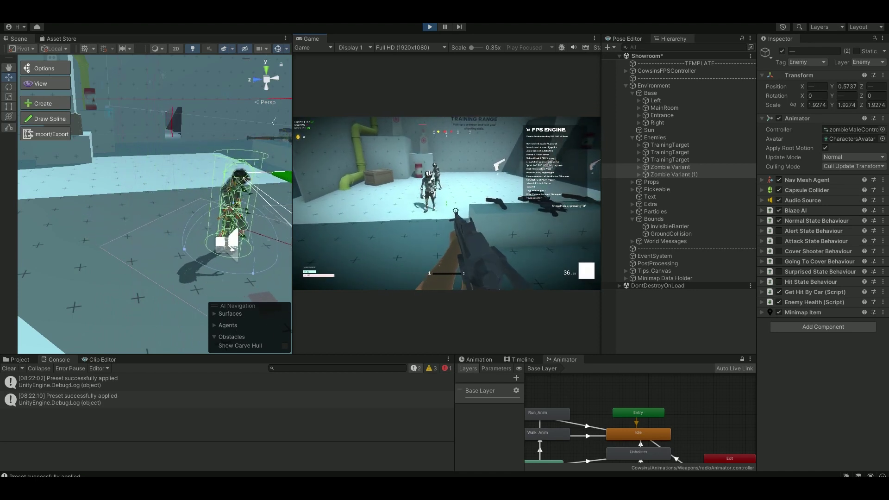
pyautogui.press('w')
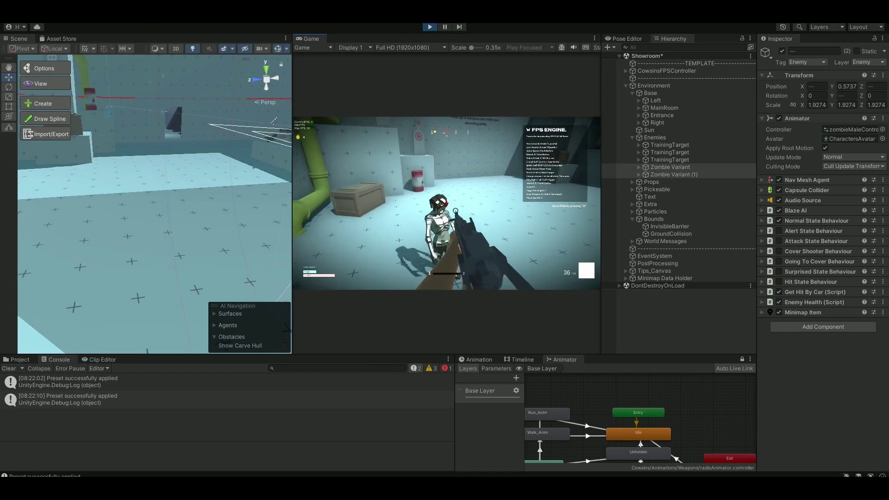
pyautogui.press('Escape')
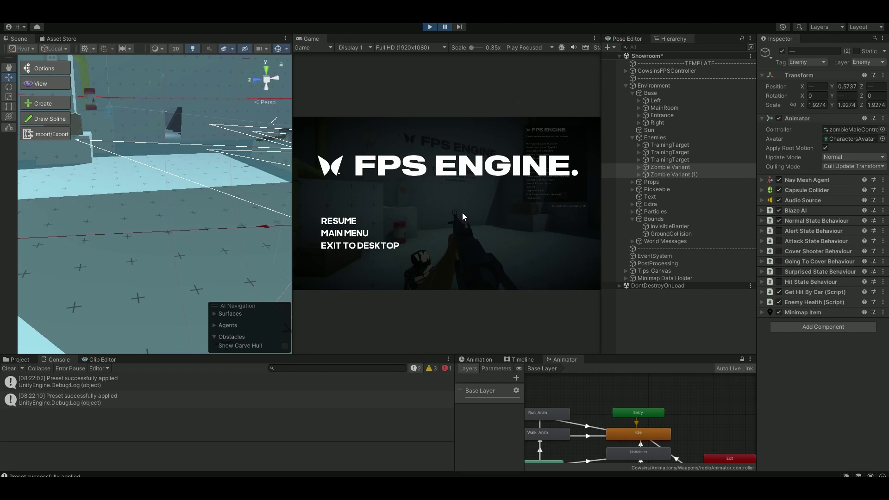
# - Frame the Zombie Variant in the Scene view and look at it beside the player from the left side
pyautogui.click(651, 196)
pyautogui.click(663, 167)
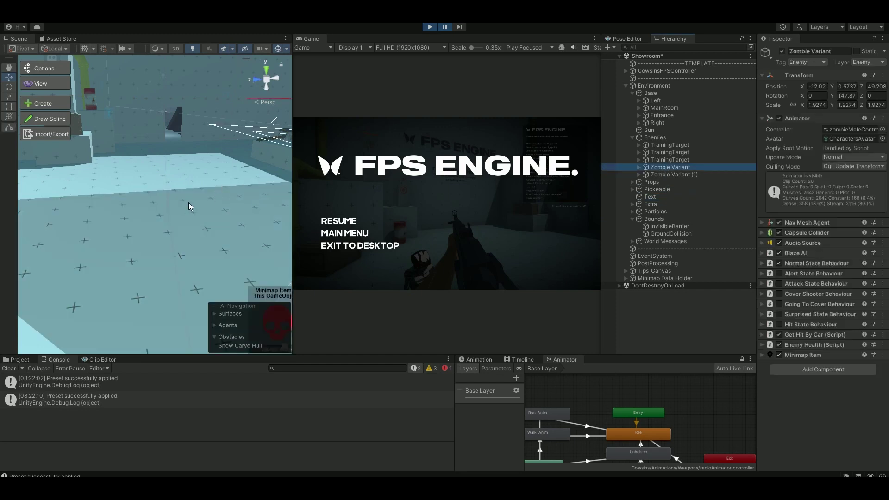
pyautogui.press('f')
pyautogui.moveTo(201, 179); pyautogui.dragTo(168, 190, button='middle')
pyautogui.keyDown('alt'); pyautogui.moveTo(168, 190); pyautogui.dragTo(186, 173); pyautogui.keyUp('alt')
pyautogui.click(258, 82)
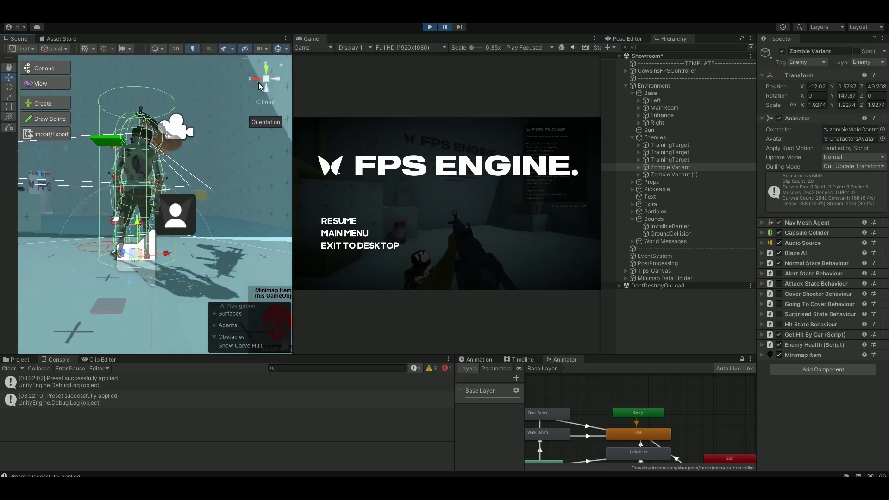
pyautogui.click(258, 79)
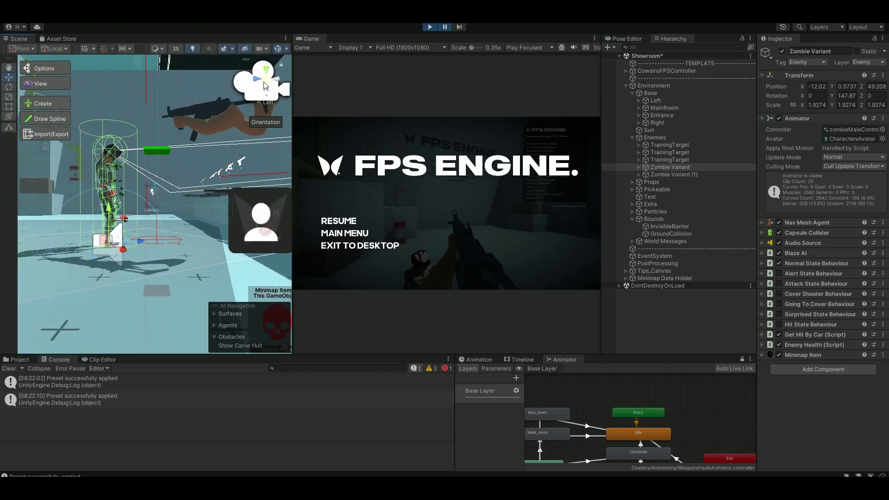
pyautogui.scroll(3, 235, 109)
pyautogui.moveTo(235, 110); pyautogui.dragTo(191, 149, button='middle')
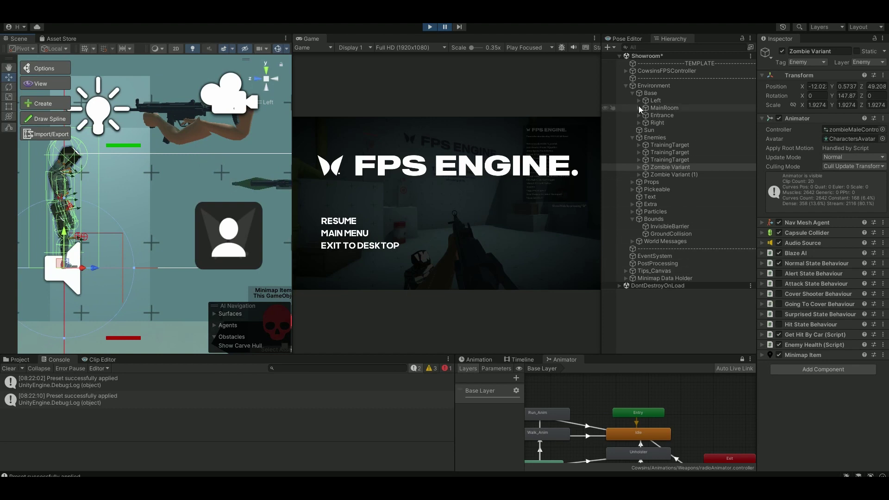
# - Reduce the Capsule Collider height to about 1.28 on the inner Player object of CowsinsFPSController
pyautogui.click(633, 138)
pyautogui.click(626, 71)
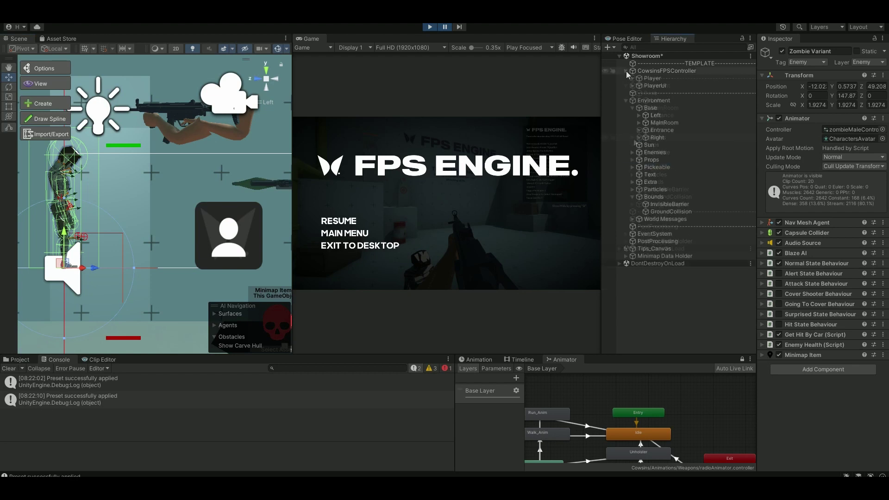
pyautogui.click(633, 78)
pyautogui.click(640, 85)
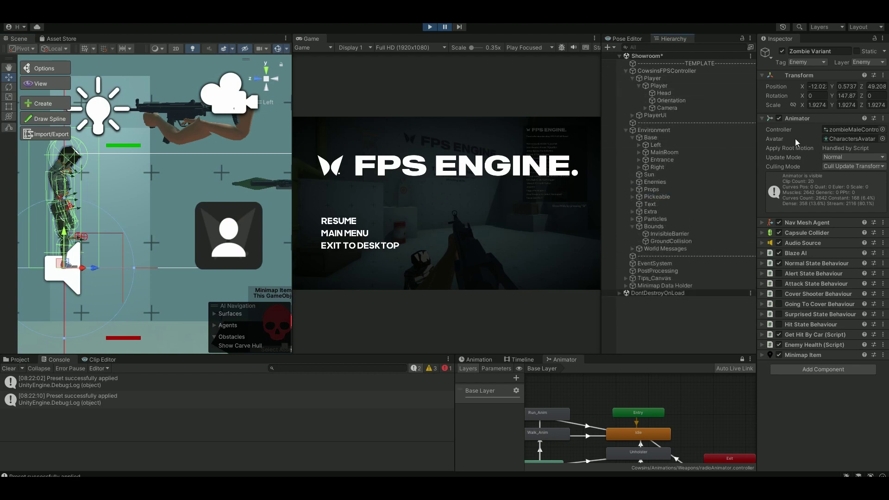
pyautogui.click(659, 86)
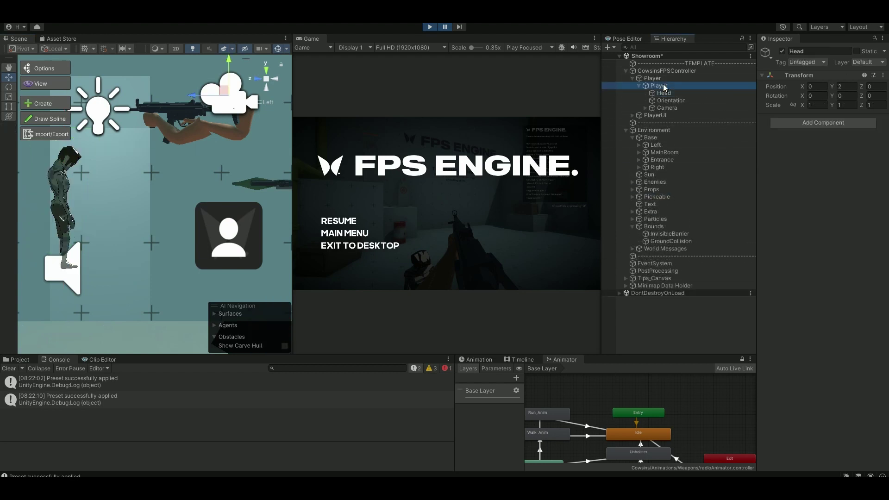
pyautogui.scroll(-1, 775, 194)
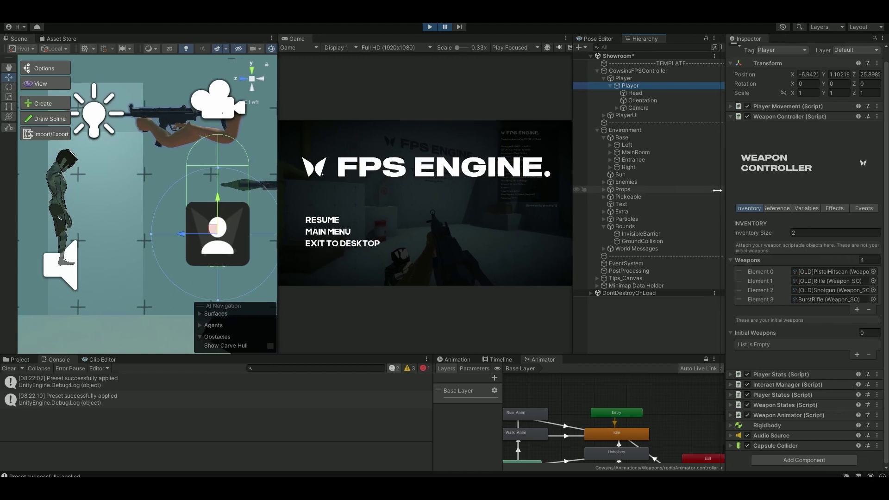
pyautogui.click(707, 117)
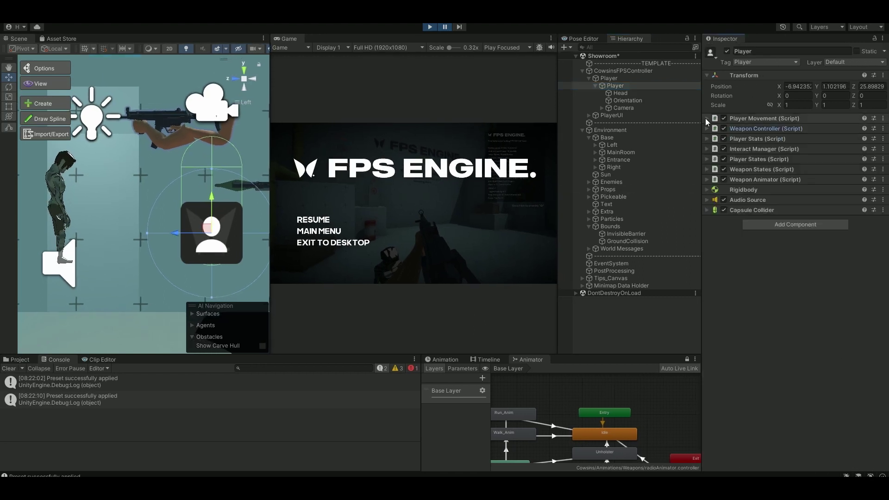
pyautogui.click(707, 209)
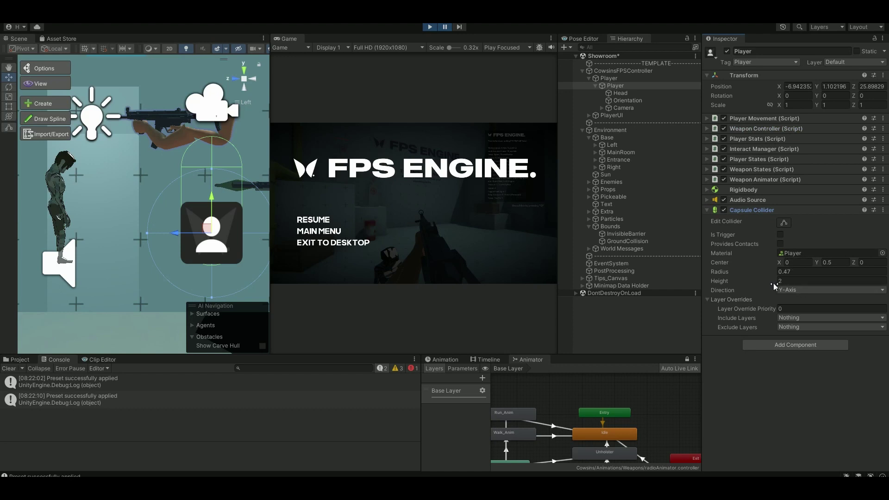
pyautogui.moveTo(773, 284); pyautogui.dragTo(763, 285)
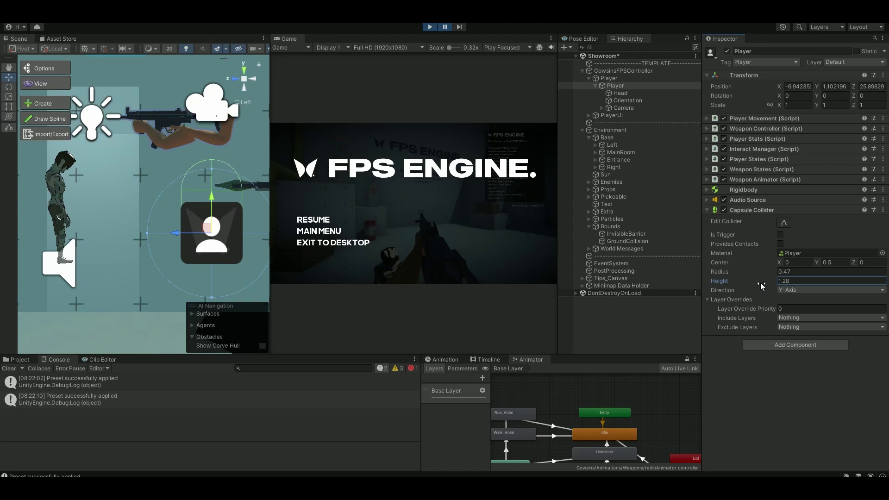
# - Lower the player's Head object to about Y 1.5, running the game briefly to update the camera before pausing again
pyautogui.click(629, 95)
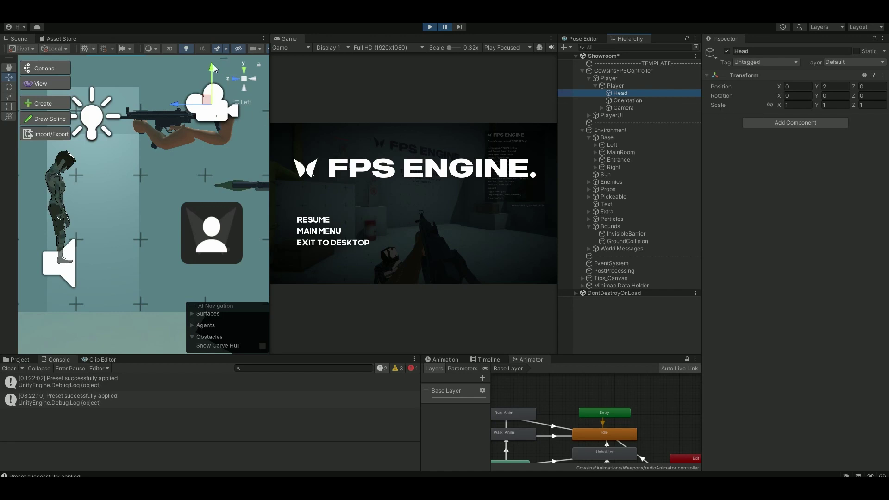
pyautogui.moveTo(212, 70); pyautogui.dragTo(213, 74)
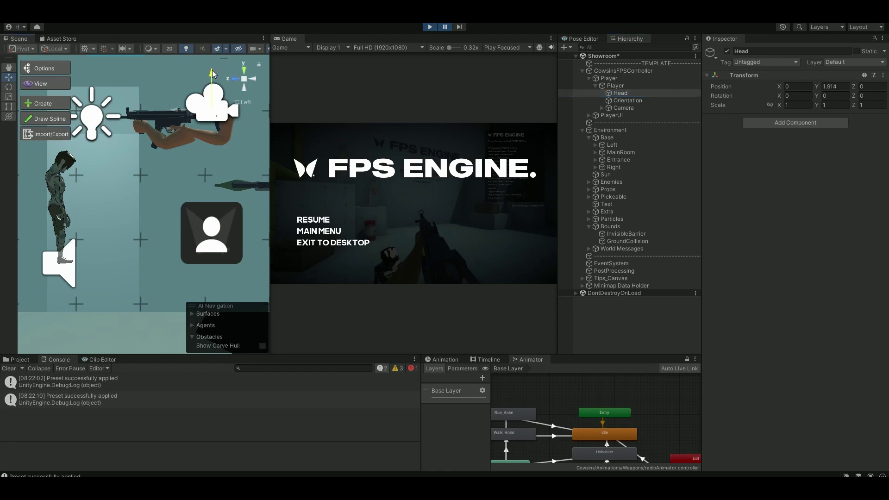
pyautogui.click(446, 29)
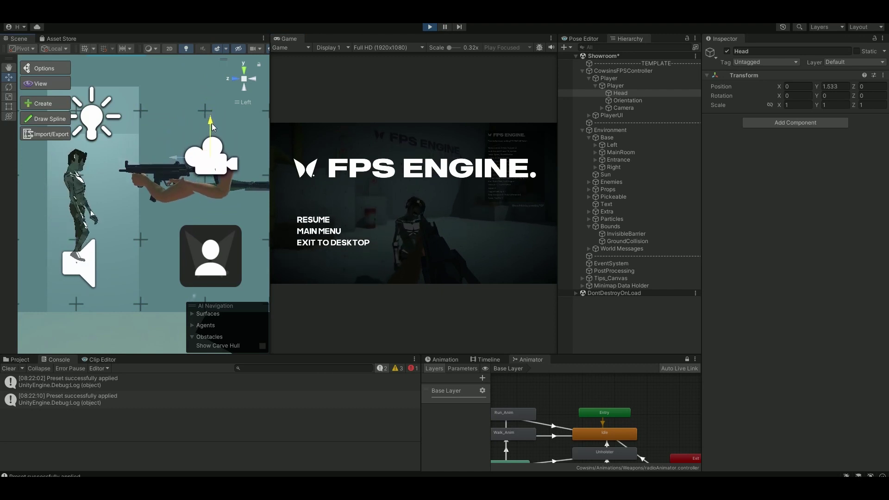
pyautogui.click(445, 27)
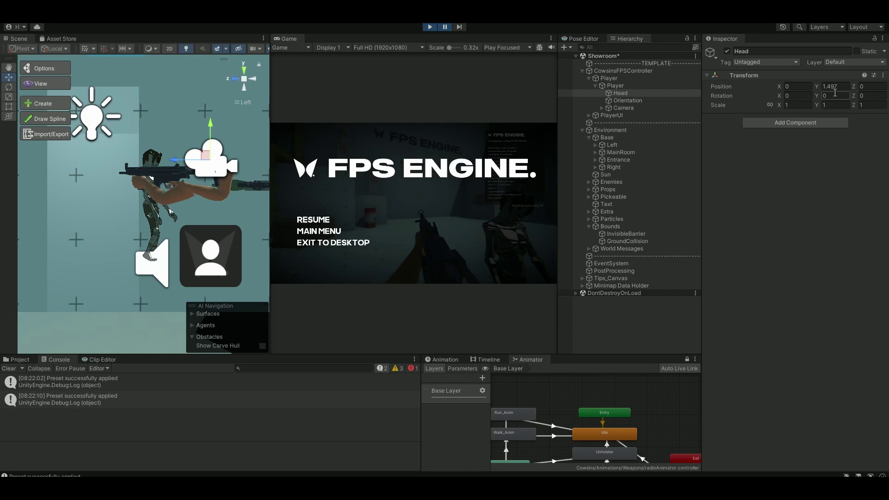
# - Check the inner Player's collider, replay the scene to judge the lowered view against a zombie, and leave play mode
pyautogui.click(616, 86)
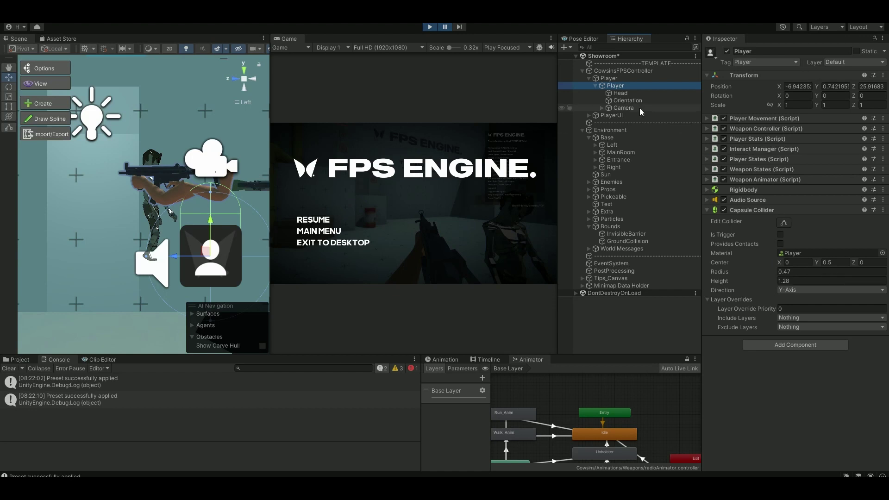
pyautogui.click(430, 27)
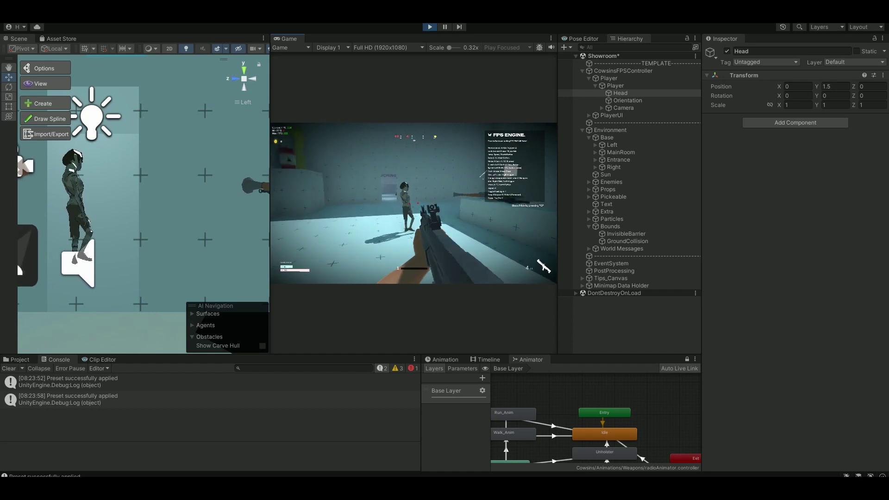
pyautogui.press('Escape')
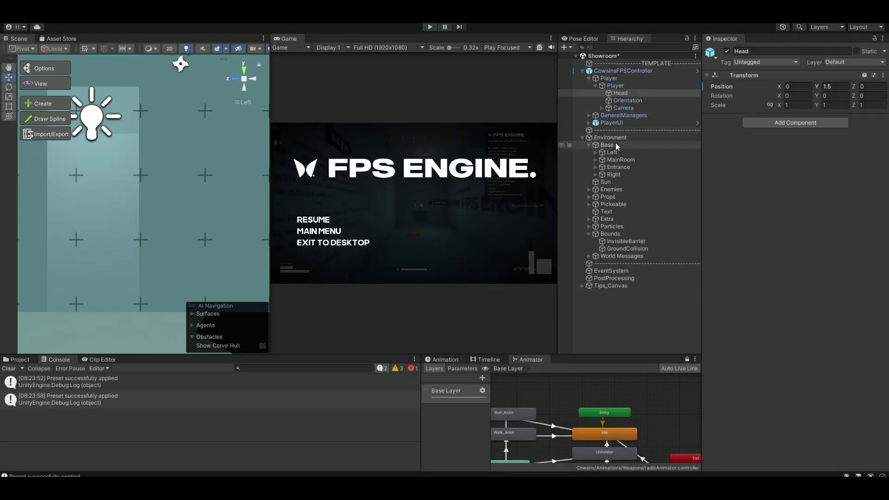
# - Assign the inner Player object of CowsinsFPSController to layer 17: Player
pyautogui.click(612, 86)
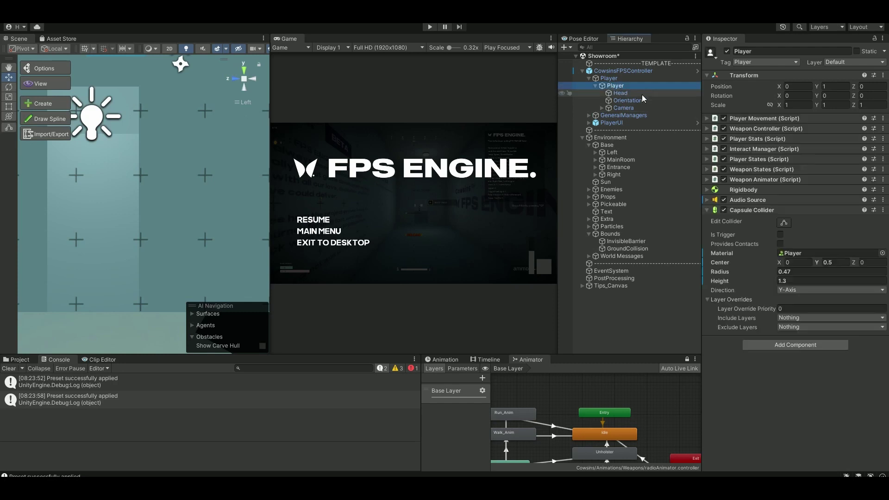
pyautogui.click(609, 79)
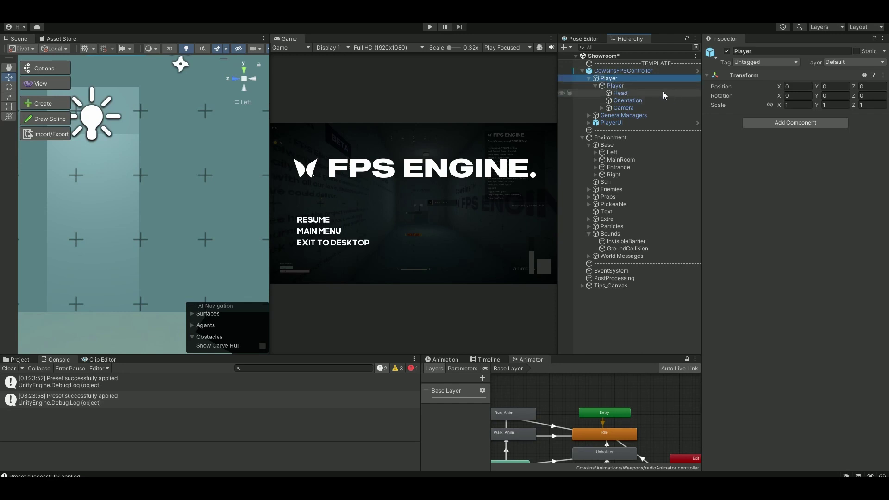
pyautogui.click(595, 87)
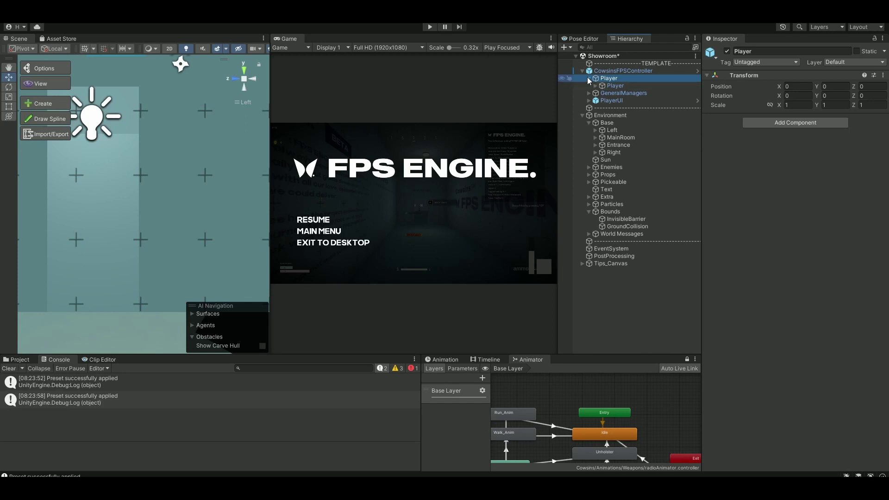
pyautogui.click(598, 87)
pyautogui.click(596, 86)
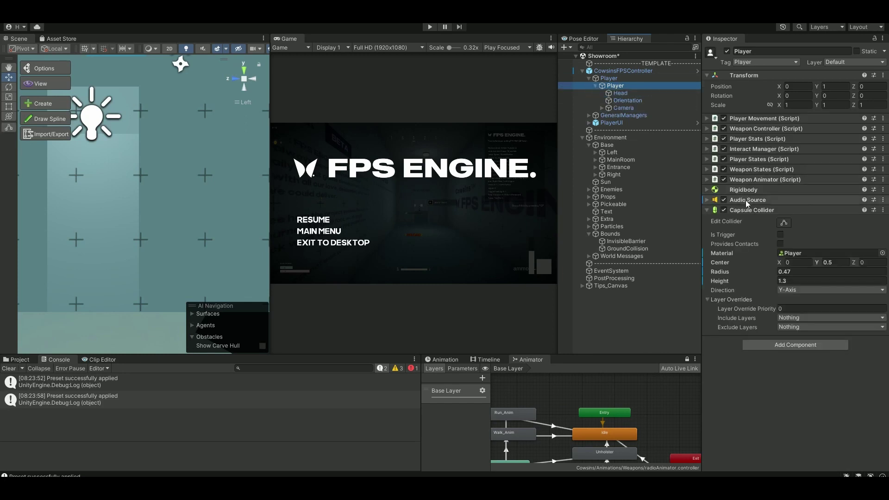
pyautogui.click(849, 62)
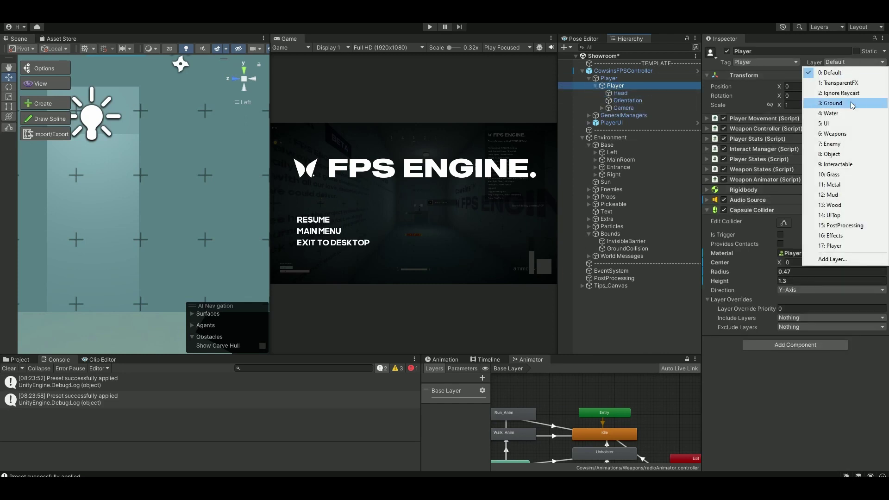
pyautogui.click(836, 246)
pyautogui.click(464, 264)
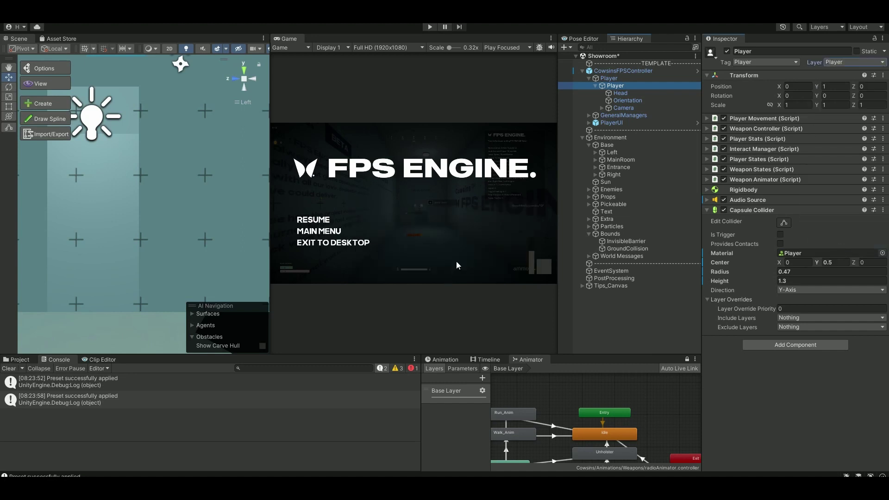
# - Start play mode, walk through the entrance to the weapon table, and pick up a gun
pyautogui.hotkey('ctrl', 'p')
pyautogui.press('w')
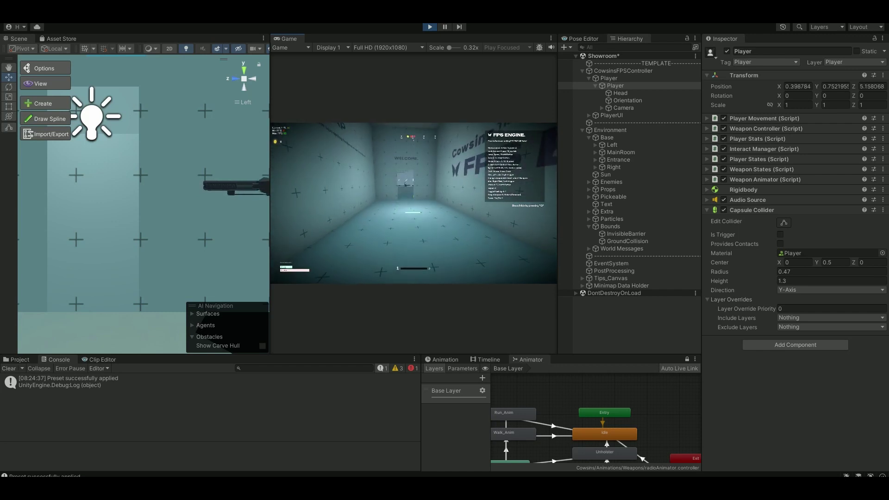
pyautogui.press('w')
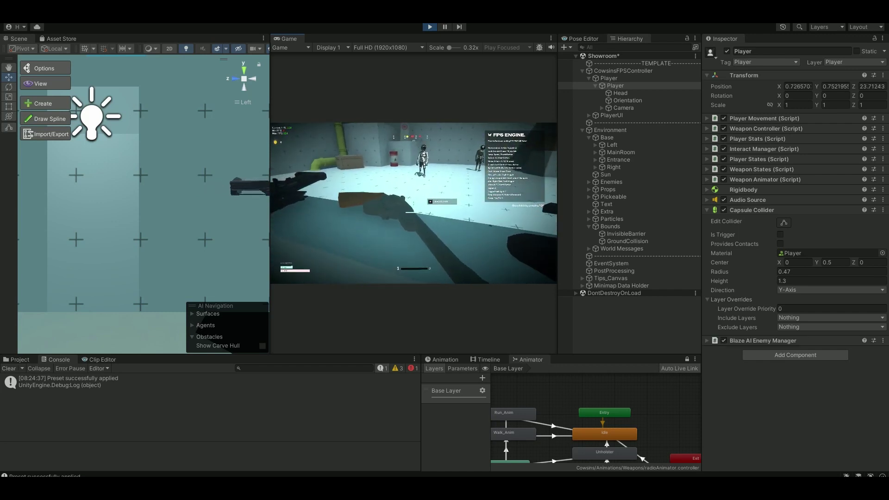
pyautogui.press('a')
pyautogui.press('e')
# - Move around the weapon table and through the training range to test how the zombies react to the player
pyautogui.press('a')
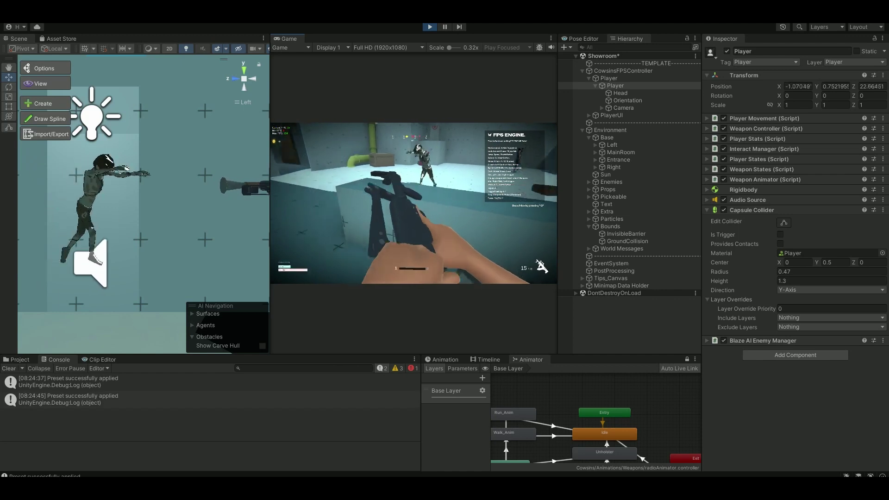
pyautogui.press('w')
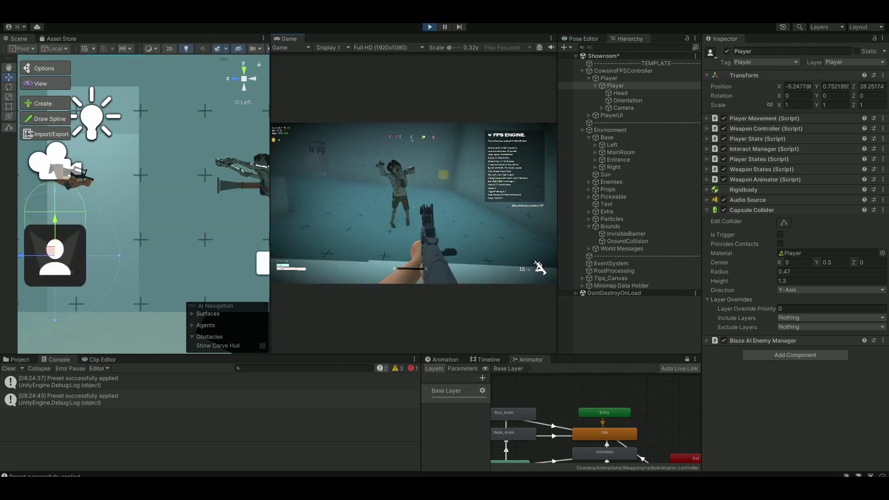
pyautogui.press('w')
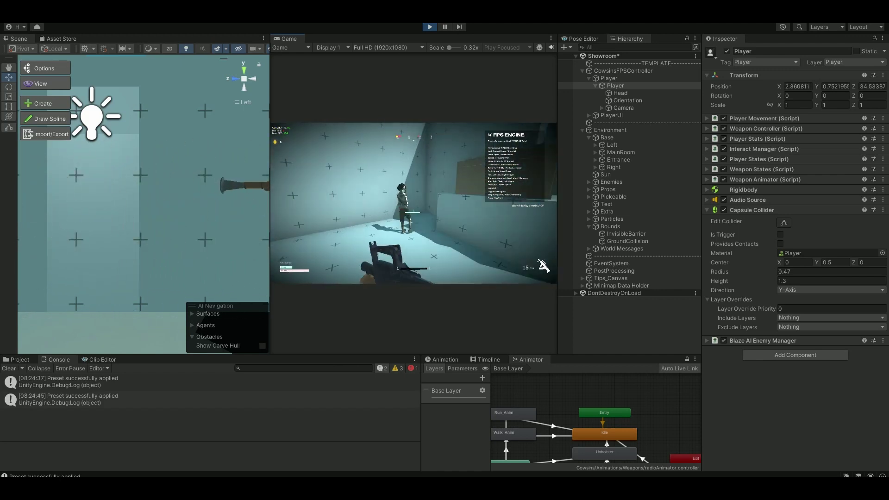
# - Fire at the approaching zombies while backing away through the training range, and leave play mode
pyautogui.click(414, 203)
pyautogui.press('s')
pyautogui.press('s')
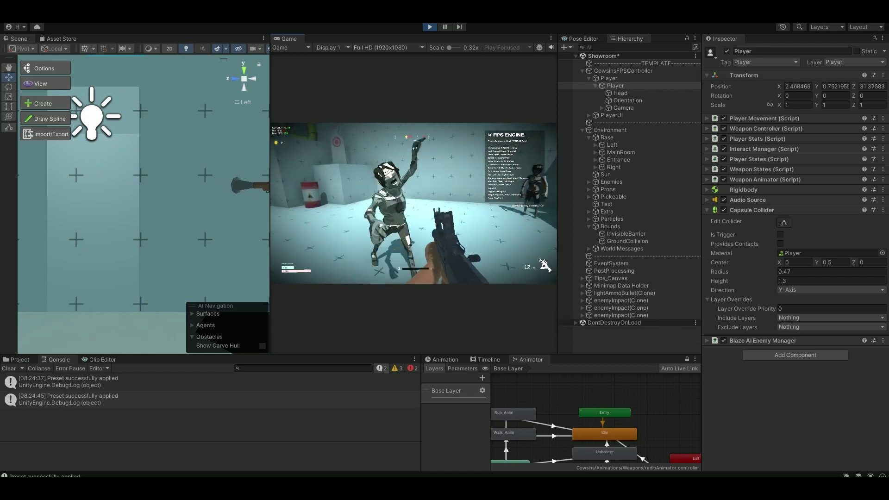
pyautogui.click(414, 204)
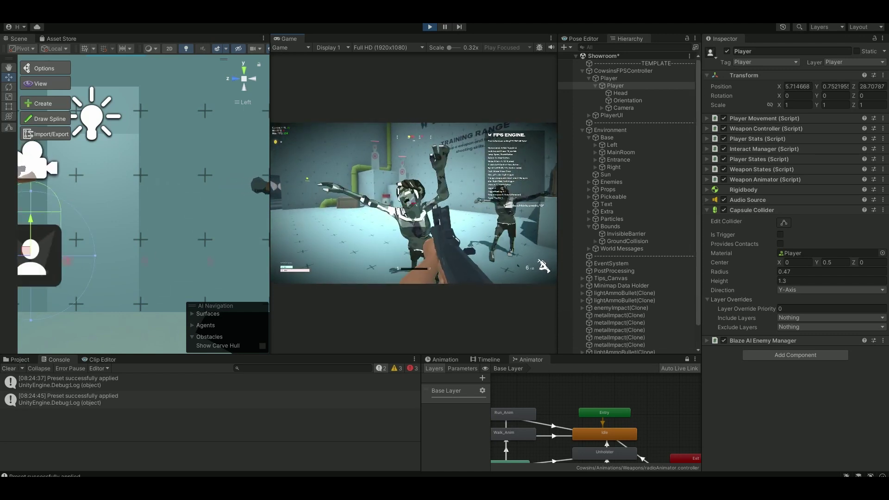
pyautogui.press('s')
pyautogui.click(413, 203)
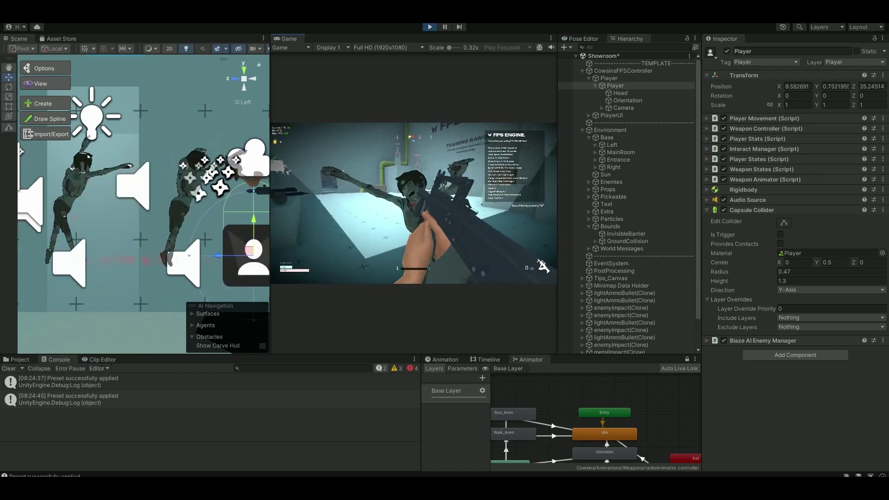
pyautogui.press('Escape')
# - Set the Name in the Enemy Health script of the first Zombie Variant to Z1
pyautogui.click(621, 220)
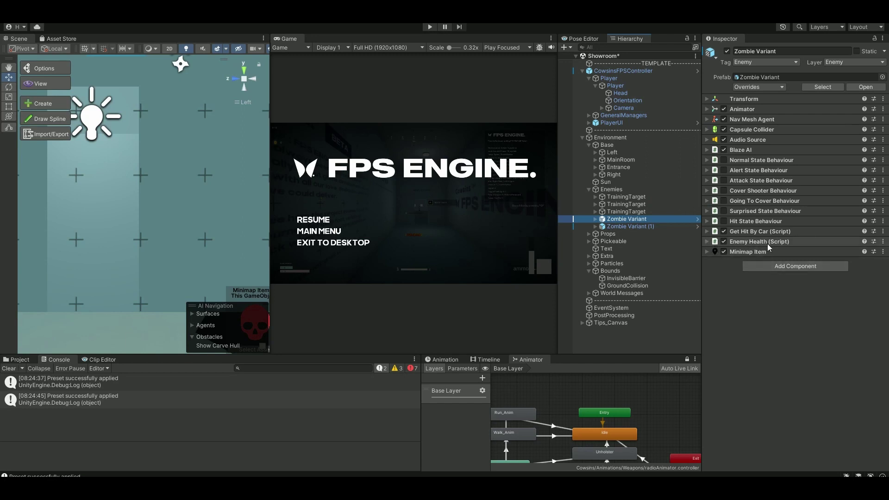
pyautogui.click(708, 242)
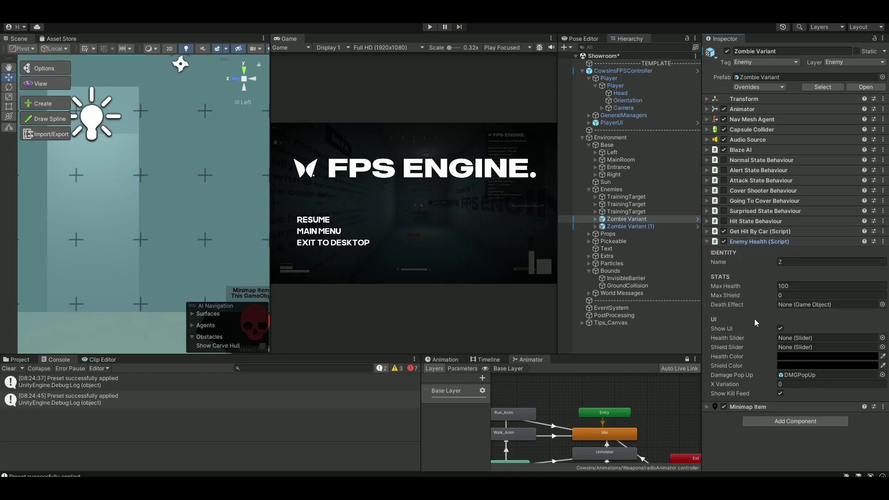
pyautogui.click(806, 262)
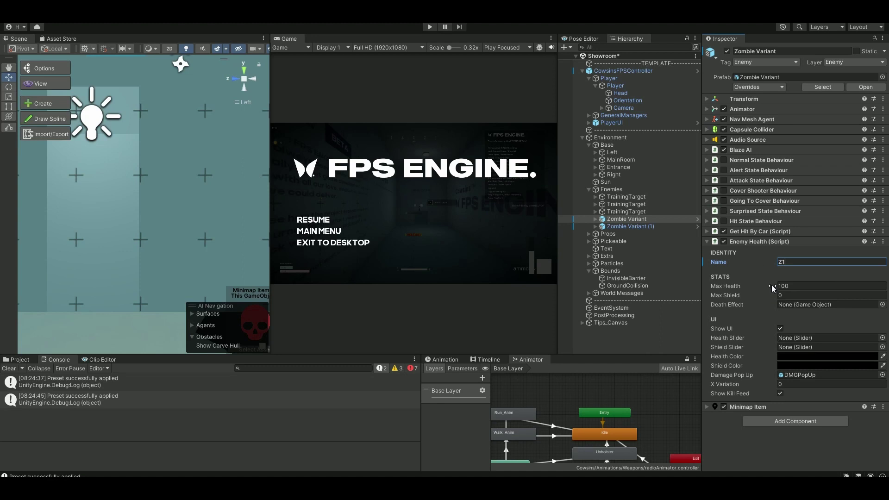
pyautogui.moveTo(773, 287)
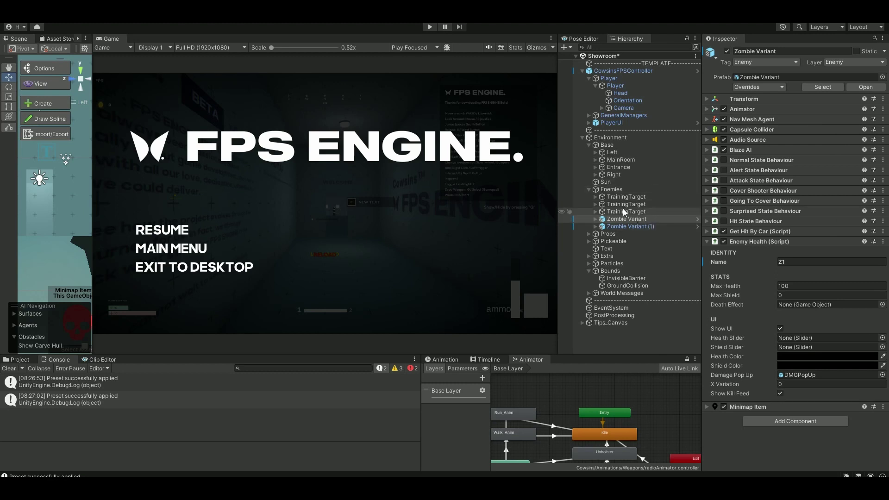
# - Add the SMG as an initial weapon in the Weapon Controller of the inner Player object
pyautogui.click(616, 86)
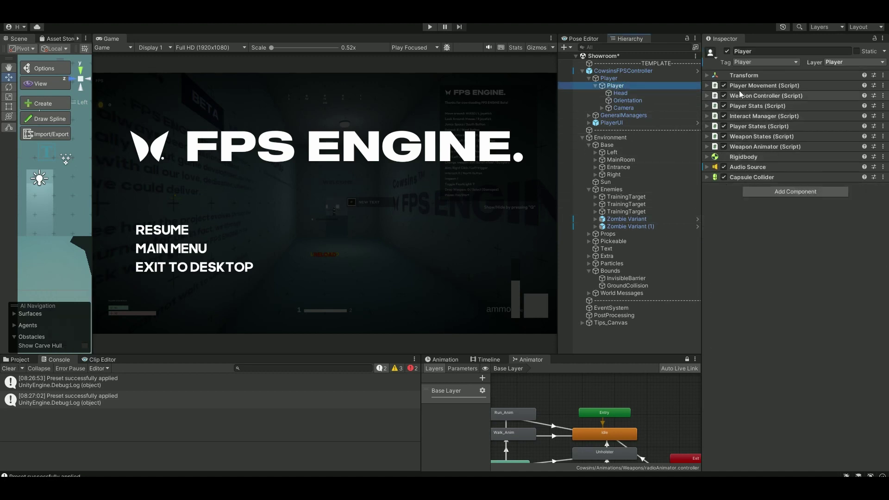
pyautogui.click(708, 95)
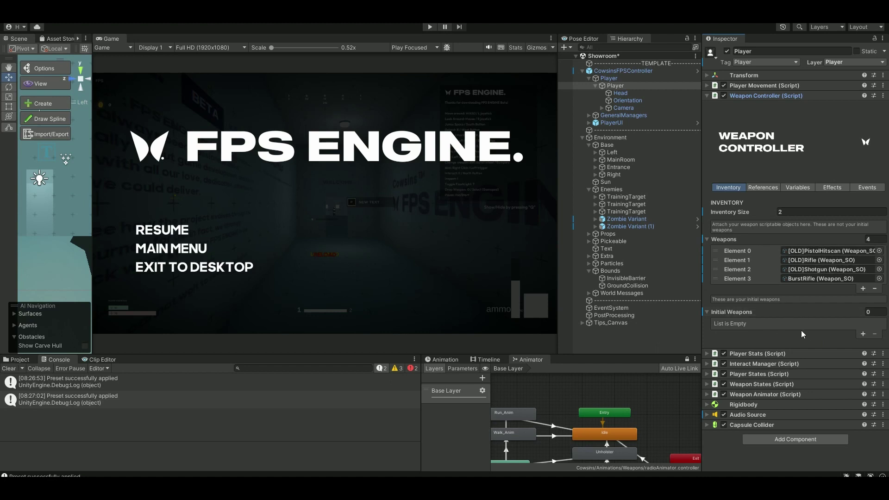
pyautogui.click(863, 334)
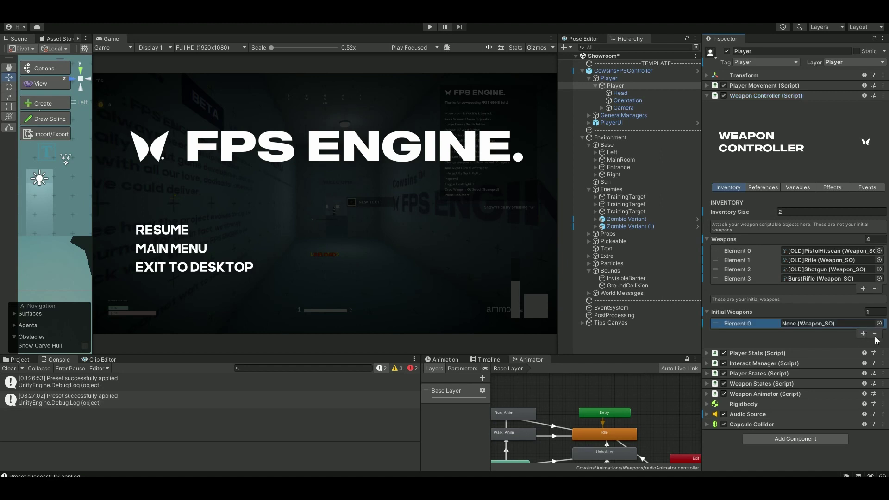
pyautogui.click(879, 323)
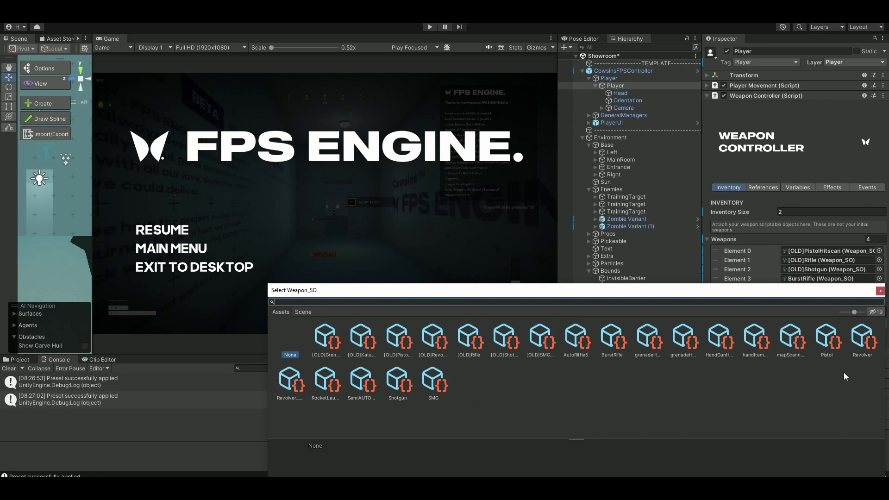
pyautogui.doubleClick(434, 382)
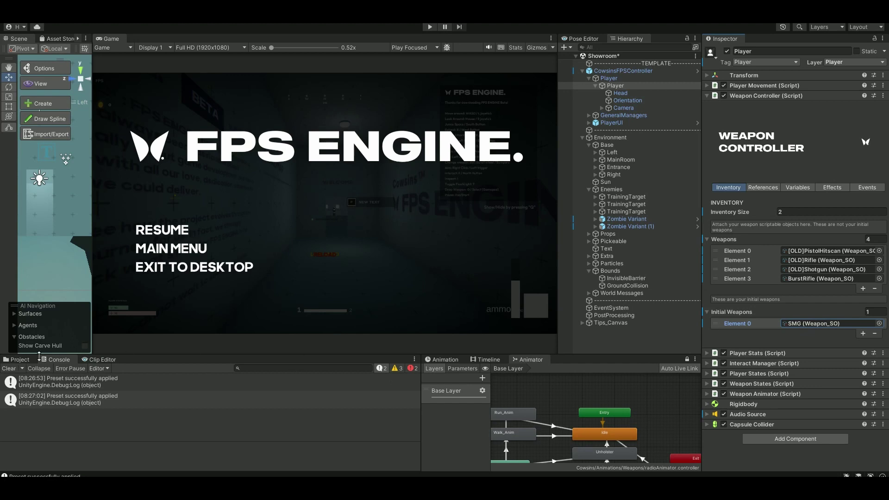
# - Open the SMG weapon asset's stats and set its Damage Per Bullet to 50
pyautogui.click(19, 360)
pyautogui.click(815, 323)
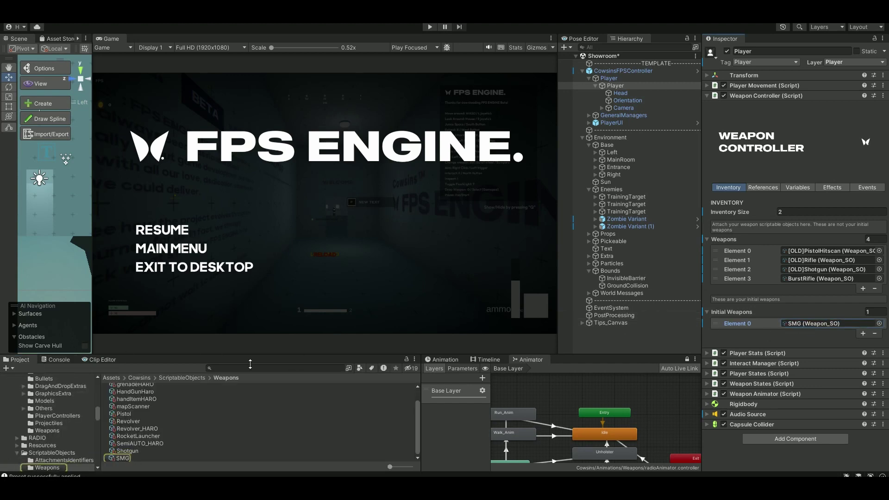
pyautogui.click(123, 458)
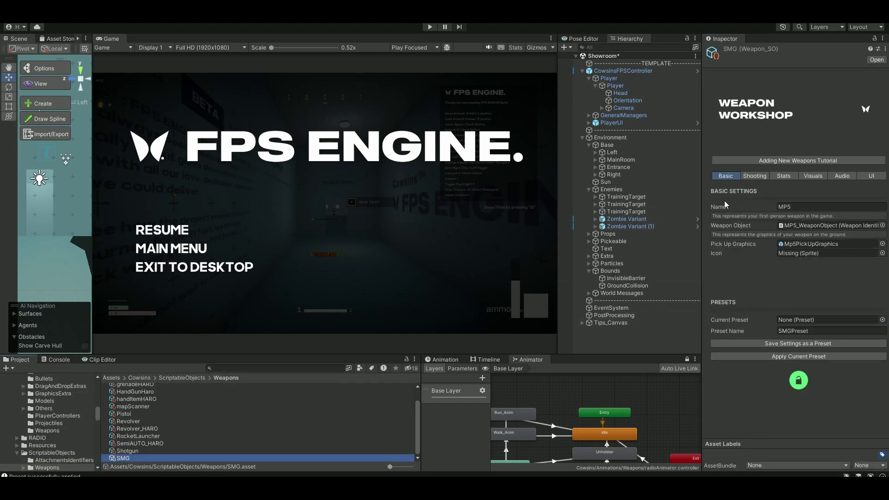
pyautogui.click(756, 177)
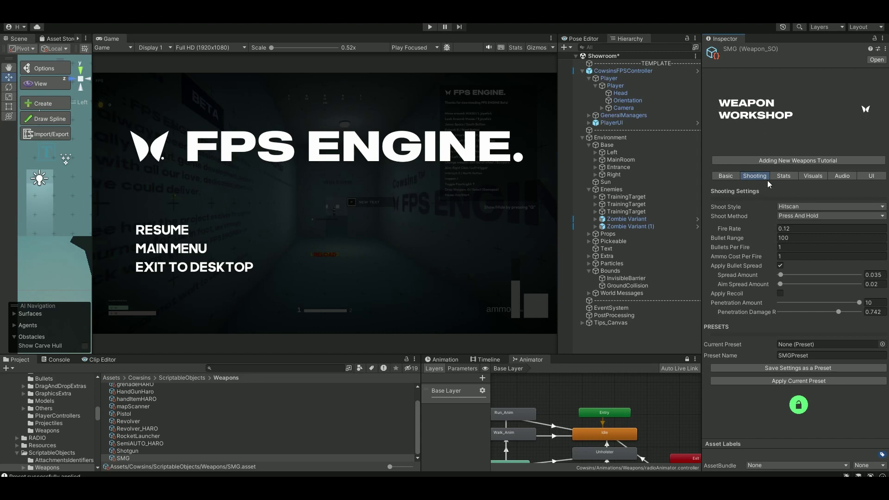
pyautogui.click(782, 176)
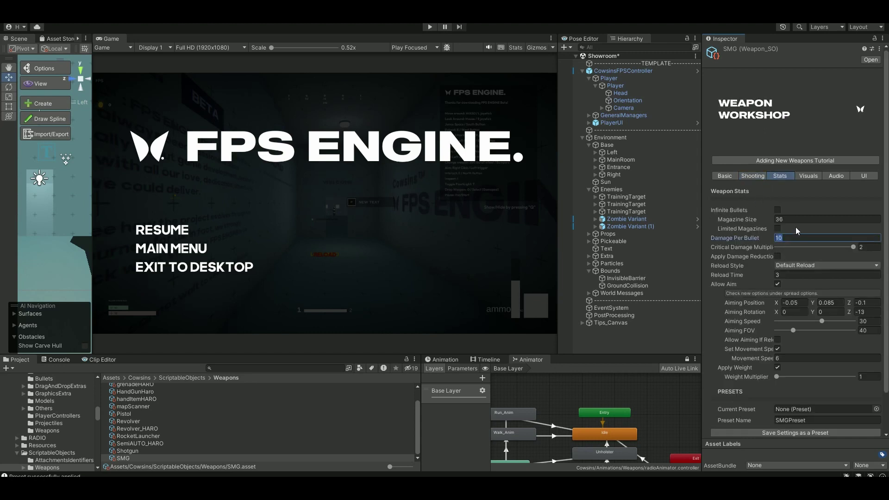
pyautogui.write('40')
pyautogui.press('BackSpace')
pyautogui.press('BackSpace')
pyautogui.write('50')
# - Start play mode and walk through the entrance to the training range with the SMG
pyautogui.hotkey('ctrl', 'p')
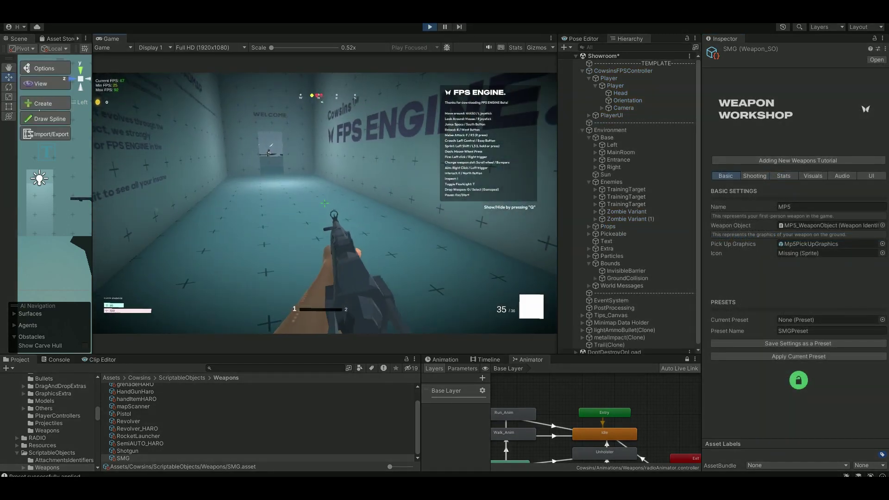
pyautogui.press('w')
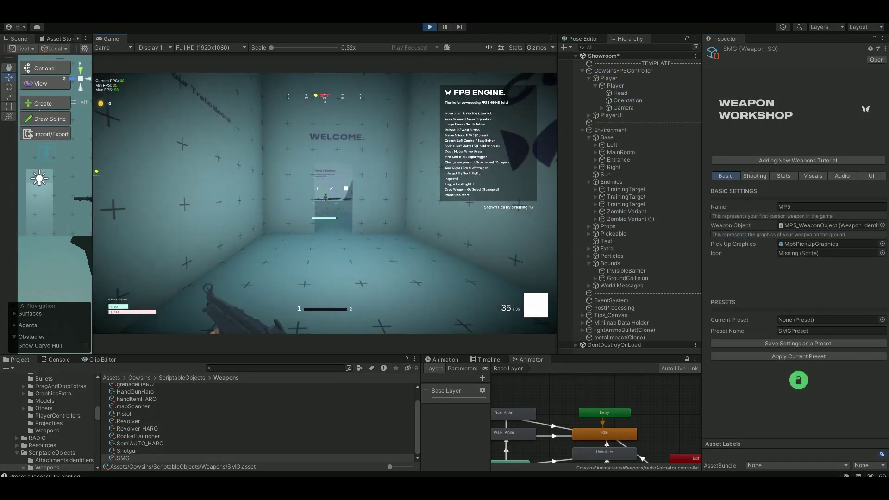
pyautogui.press('w')
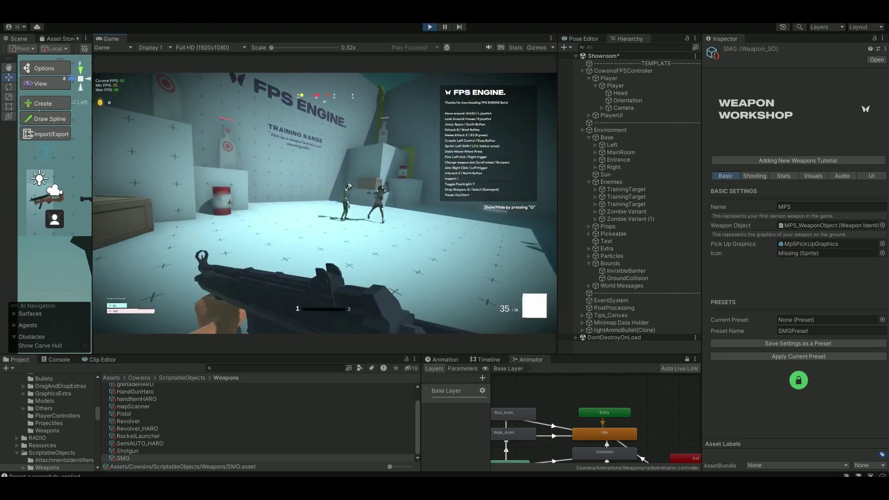
# - Shoot both zombies with the SMG to test its damage, and leave play mode
pyautogui.click(325, 203)
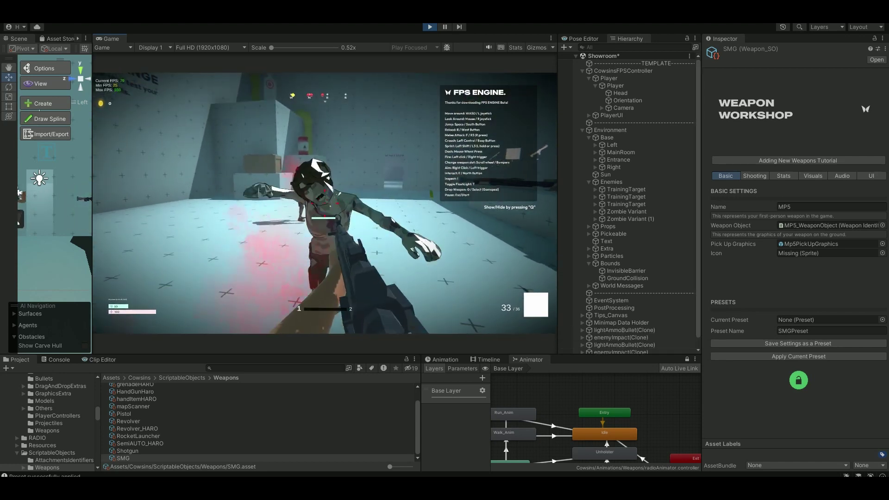
pyautogui.click(325, 203)
pyautogui.click(324, 203)
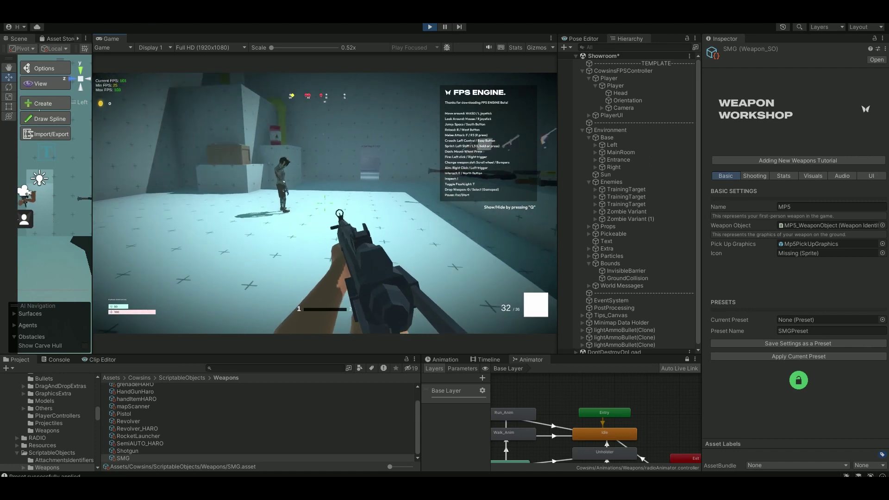
pyautogui.click(324, 203)
pyautogui.click(324, 203)
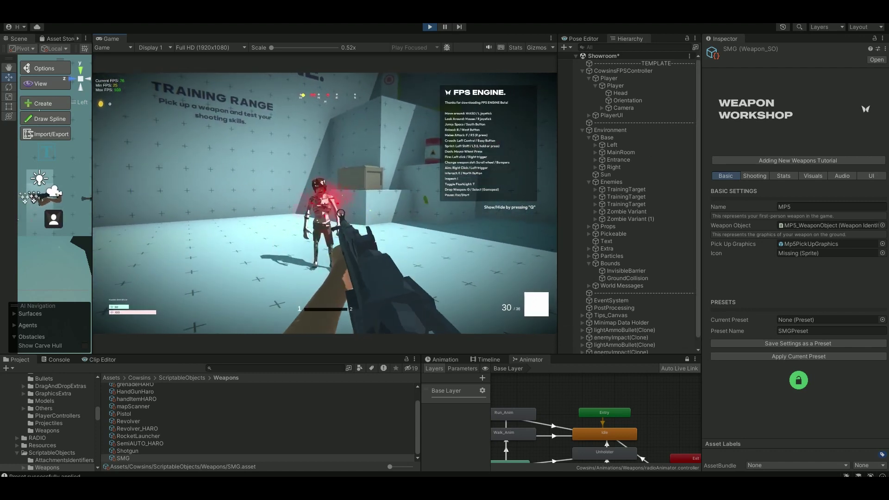
pyautogui.click(325, 203)
pyautogui.press('Escape')
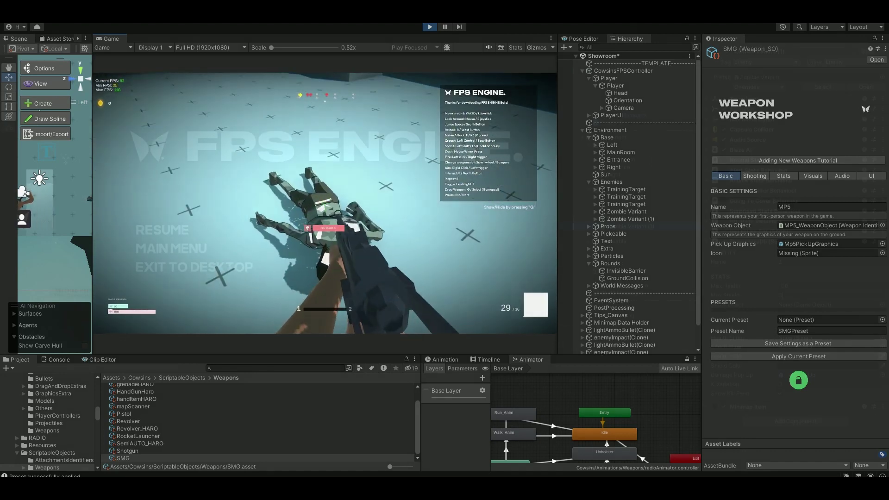
# - Read the EnemyHealth script of Zombie Variant (1) in Visual Studio, examining the Die() method and its commented-out Destroy(this.gameObject) line
pyautogui.click(626, 226)
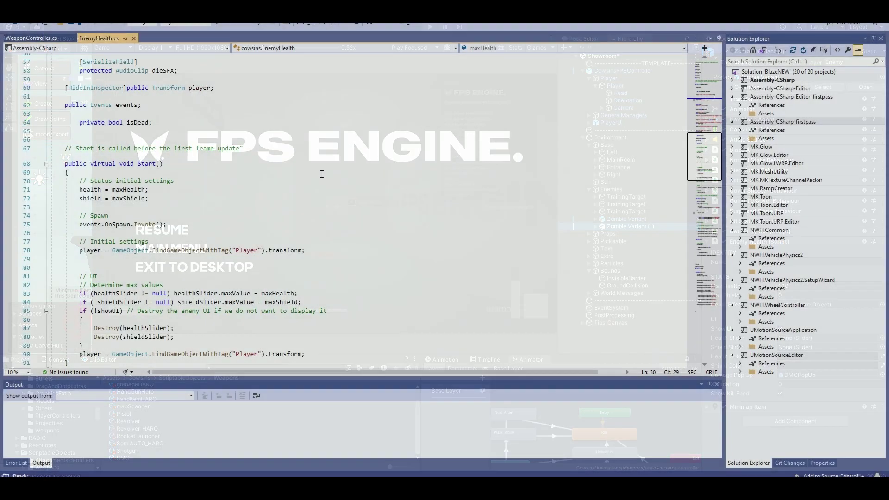
pyautogui.scroll(-4, 322, 174)
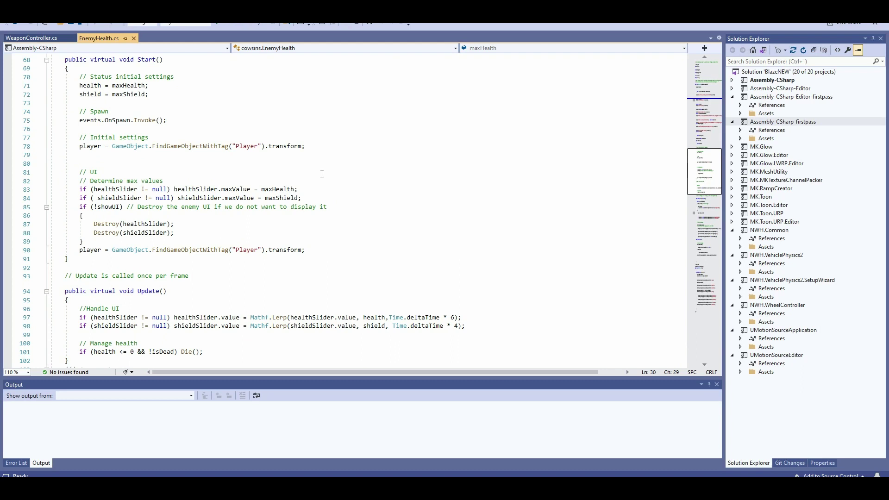
pyautogui.scroll(-7, 322, 173)
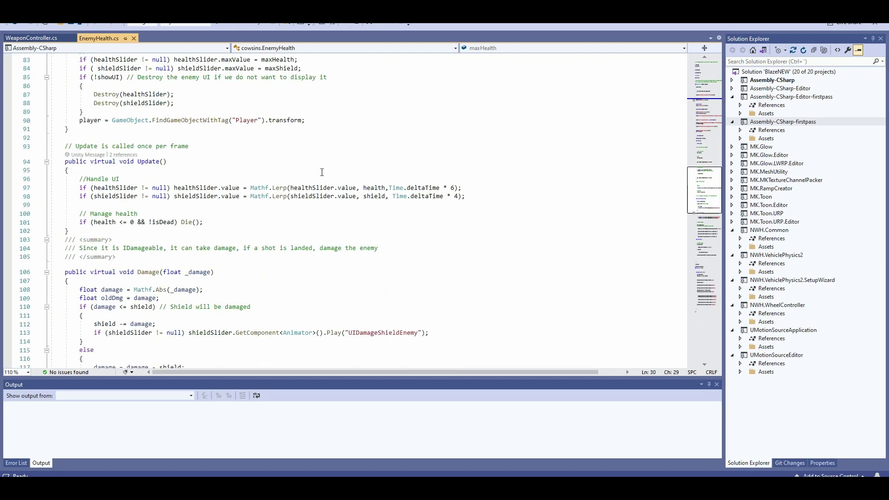
pyautogui.scroll(-12, 322, 171)
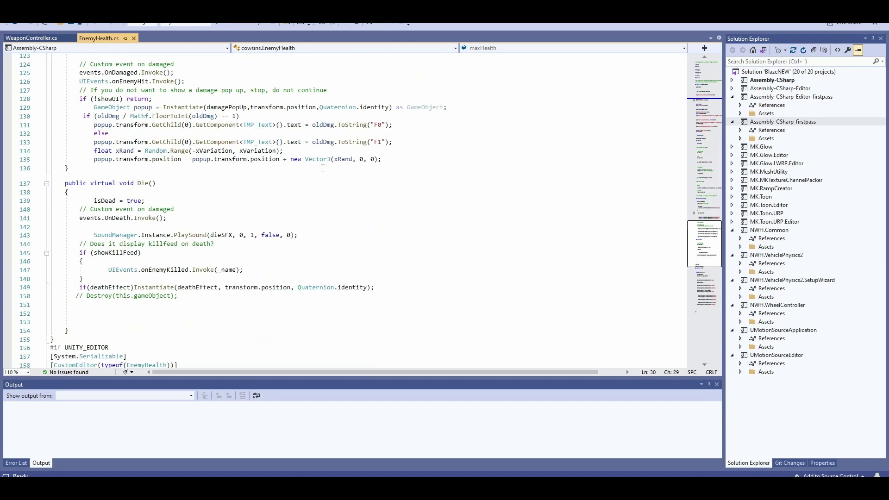
pyautogui.moveTo(75, 158); pyautogui.dragTo(156, 159)
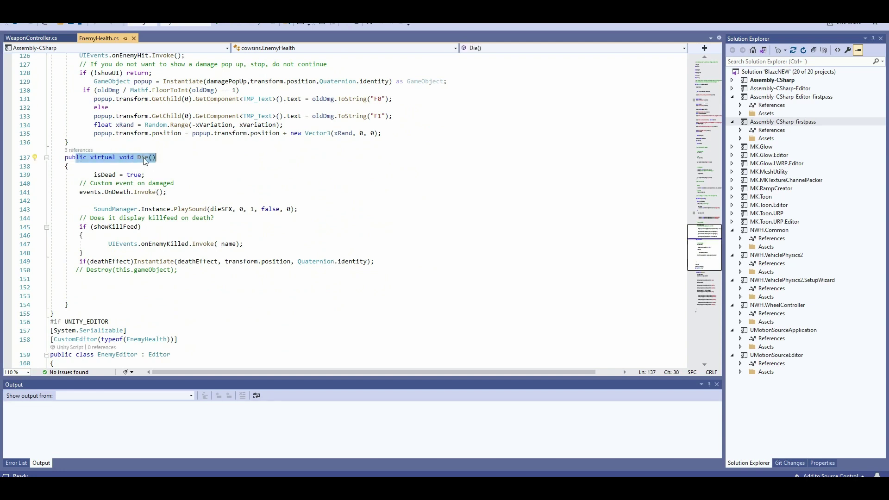
pyautogui.moveTo(81, 270); pyautogui.dragTo(181, 274)
pyautogui.press('Left')
pyautogui.press('Right')
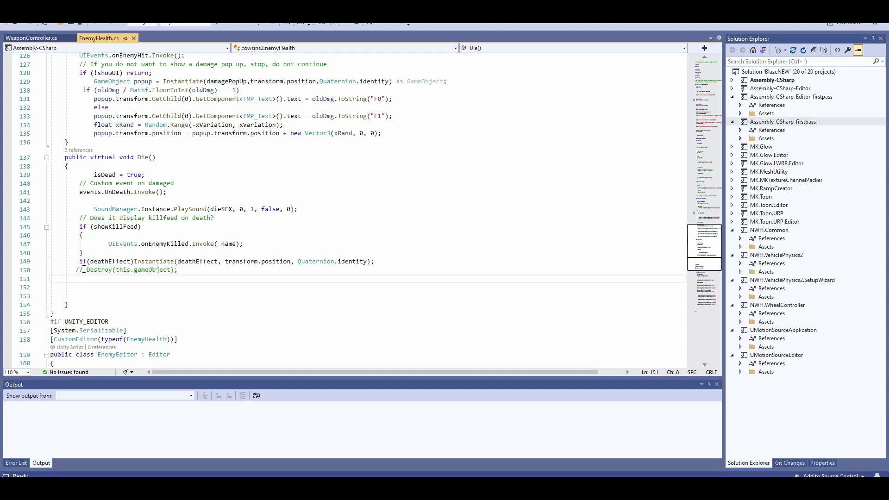
pyautogui.hotkey('shift', 'Left')
pyautogui.hotkey('shift', 'Left')
pyautogui.hotkey('shift', 'Left')
pyautogui.click(193, 280)
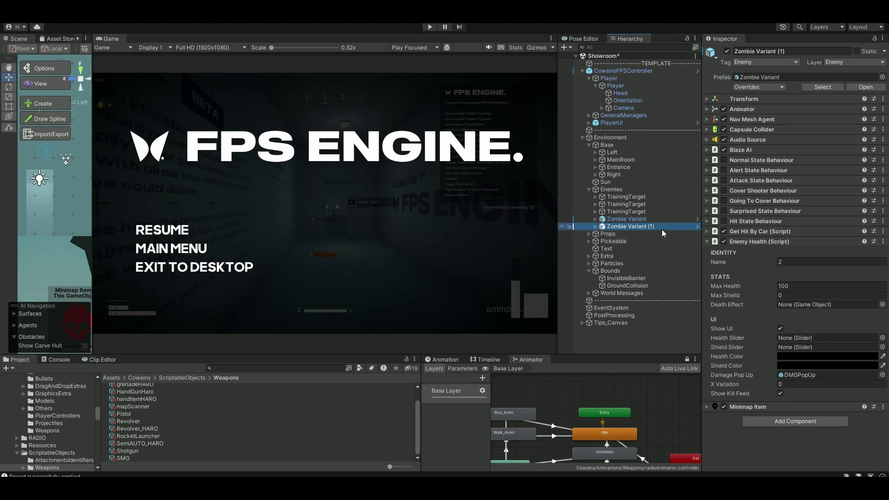
# - Open the Player's WeaponController script in Visual Studio and find the HitscanShot() method
pyautogui.click(618, 85)
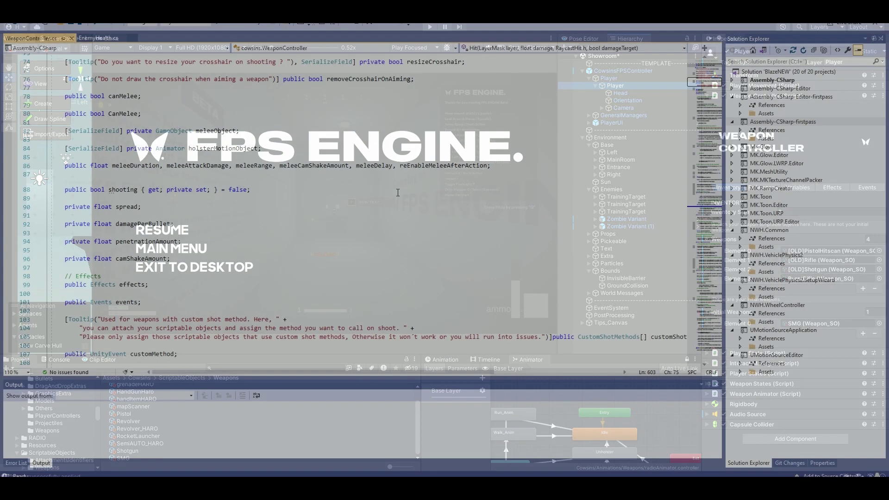
pyautogui.scroll(-10, 403, 189)
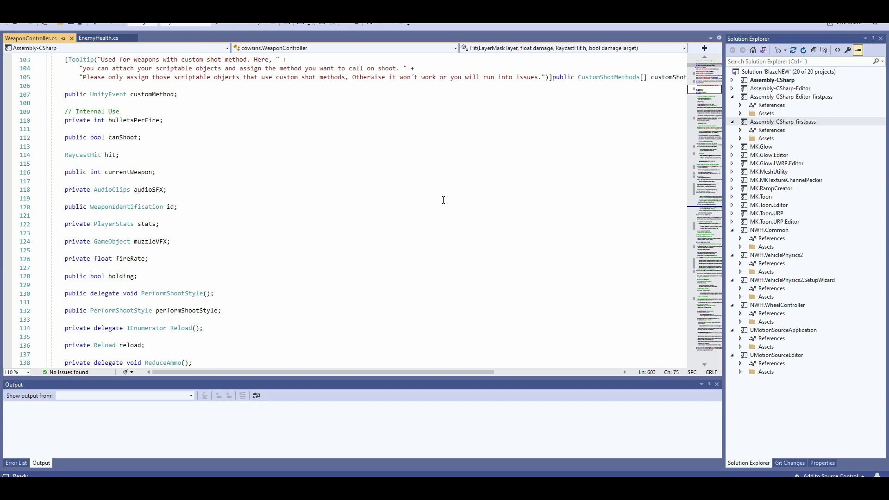
pyautogui.scroll(-12, 440, 197)
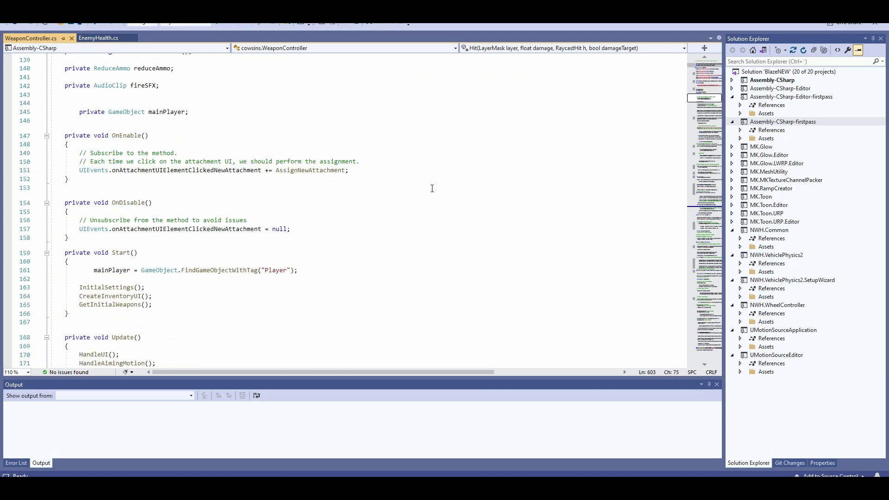
pyautogui.scroll(-13, 432, 189)
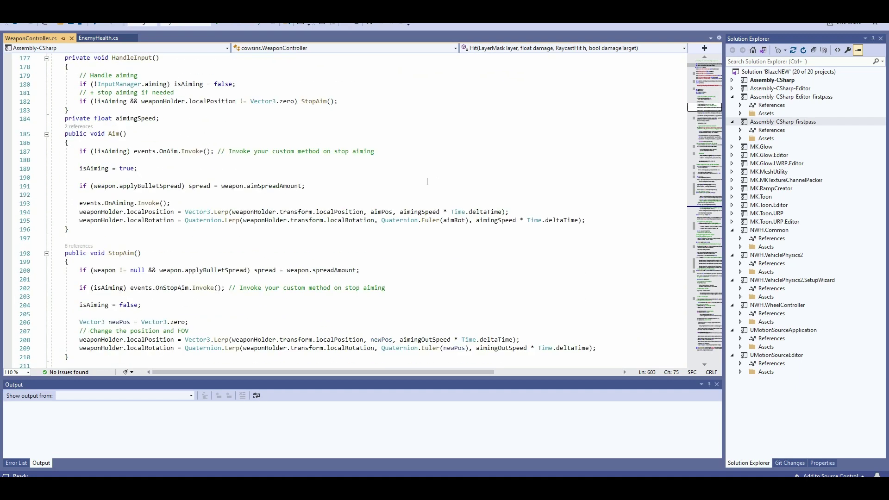
pyautogui.scroll(-14, 427, 182)
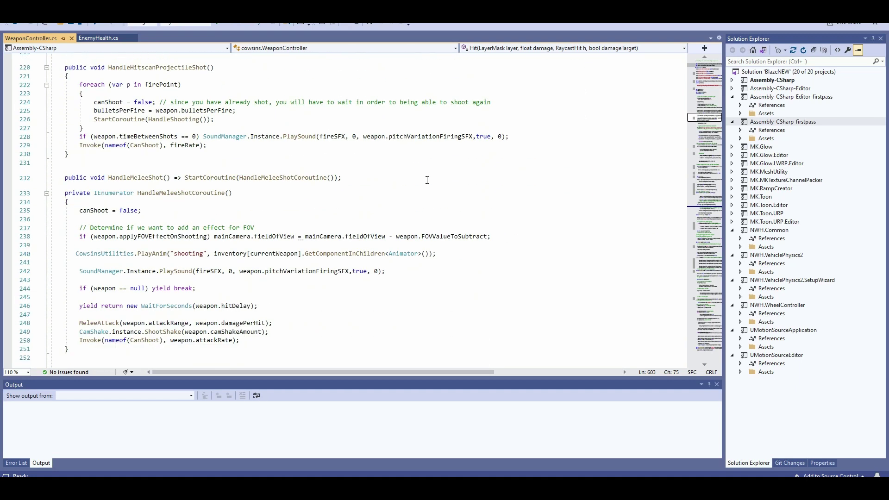
pyautogui.scroll(-7, 427, 180)
pyautogui.scroll(-4, 209, 180)
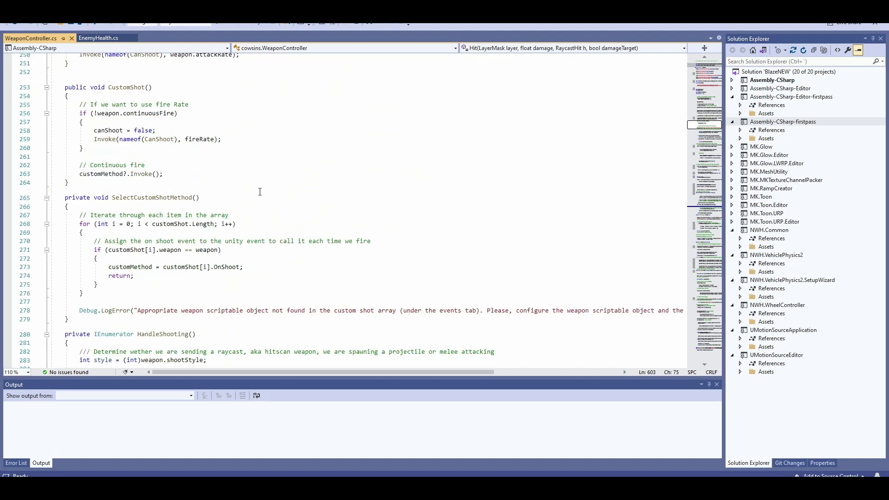
pyautogui.scroll(-4, 262, 189)
pyautogui.scroll(-9, 282, 179)
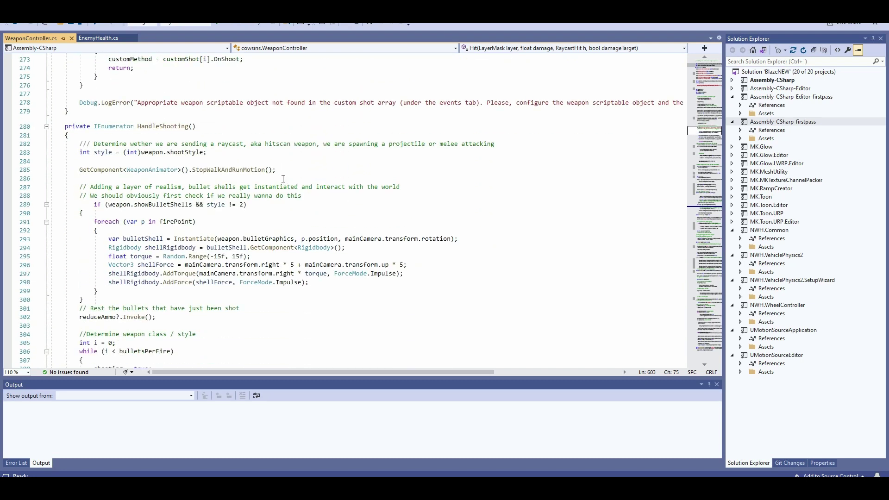
pyautogui.scroll(-12, 283, 177)
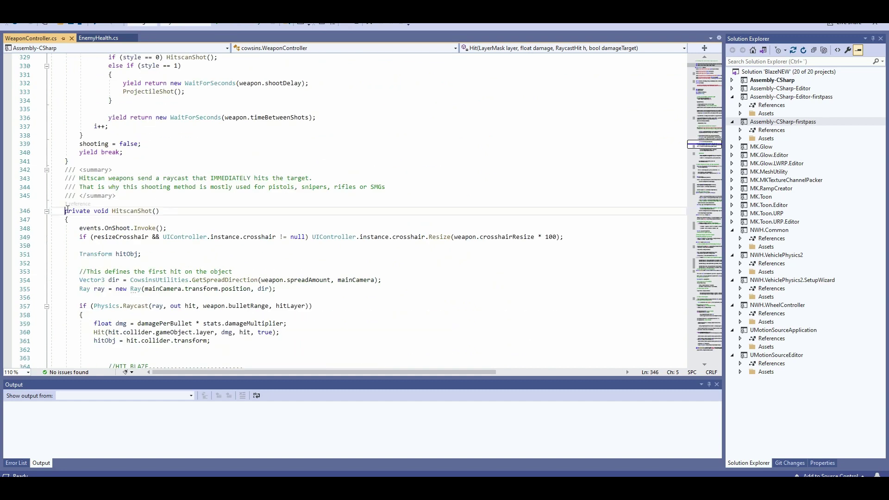
pyautogui.moveTo(65, 212); pyautogui.dragTo(225, 210)
# - Examine the Physics.Raycast condition in HitscanShot() and the HIT BLAZE block added inside it
pyautogui.scroll(-5, 225, 210)
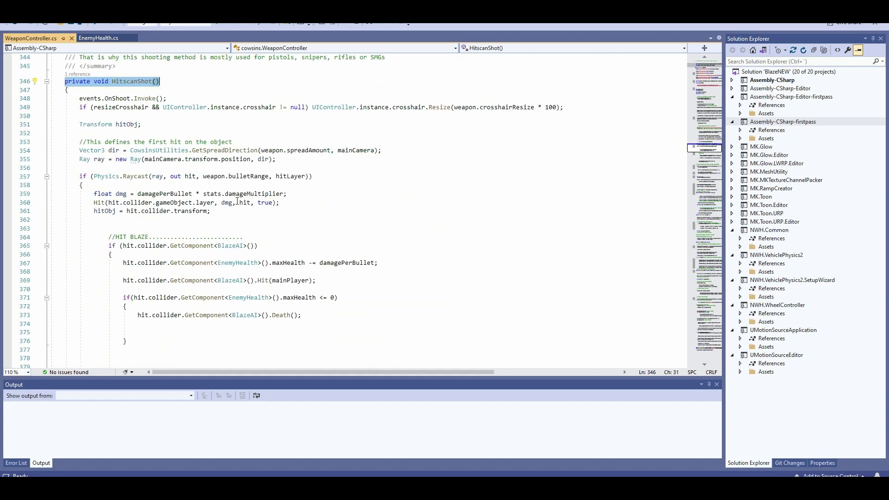
pyautogui.scroll(-1, 172, 179)
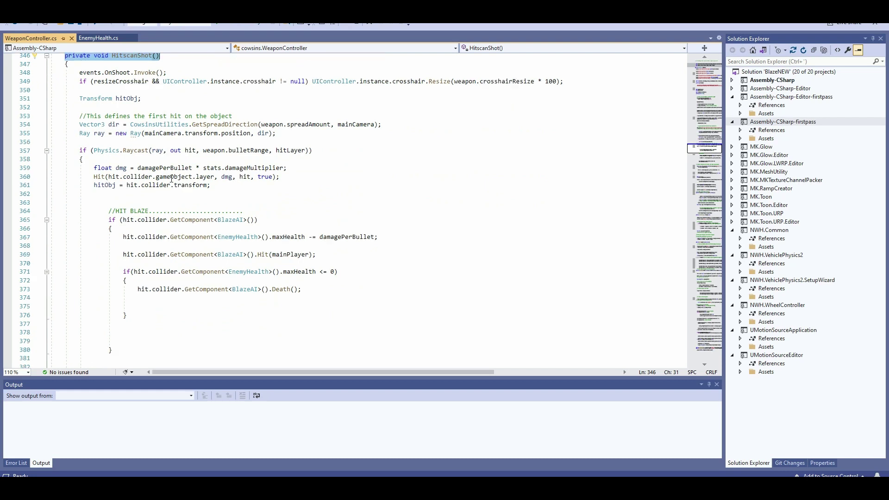
pyautogui.moveTo(68, 149); pyautogui.dragTo(313, 151)
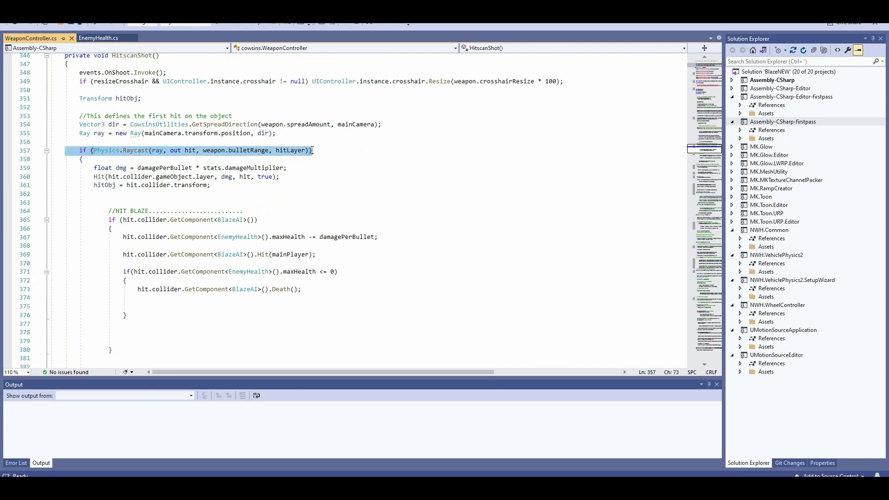
pyautogui.scroll(-2, 101, 215)
pyautogui.moveTo(94, 158); pyautogui.dragTo(204, 297)
pyautogui.click(348, 306)
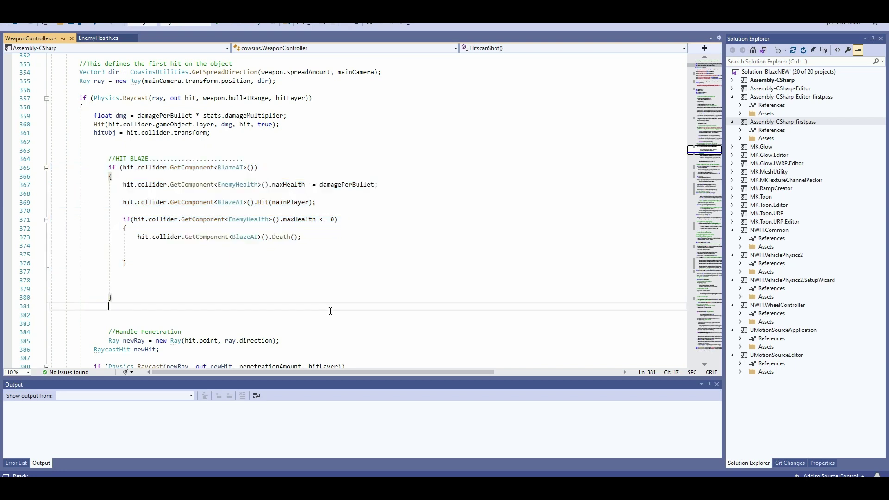
# - Examine the BlazeAI component check and the line that subtracts damagePerBullet from the EnemyHealth maxHealth
pyautogui.moveTo(123, 167); pyautogui.dragTo(206, 167)
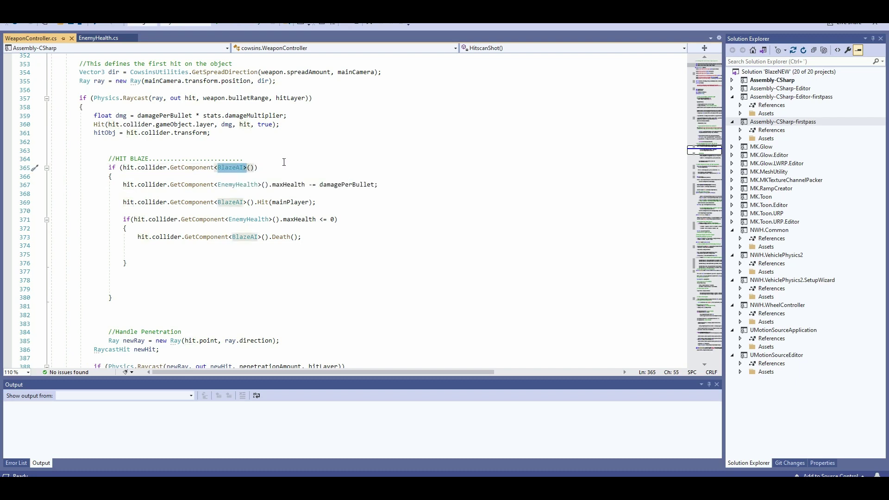
pyautogui.click(243, 158)
pyautogui.moveTo(121, 179); pyautogui.dragTo(206, 192)
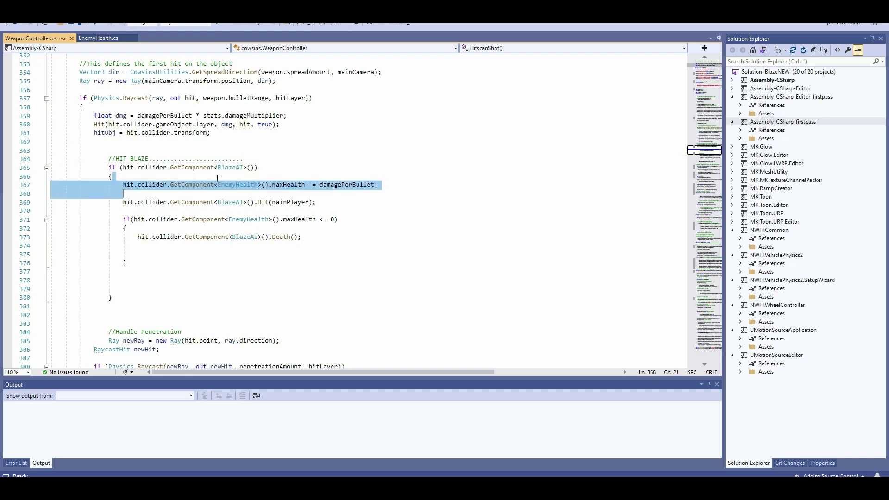
pyautogui.click(285, 159)
pyautogui.moveTo(119, 186); pyautogui.dragTo(269, 184)
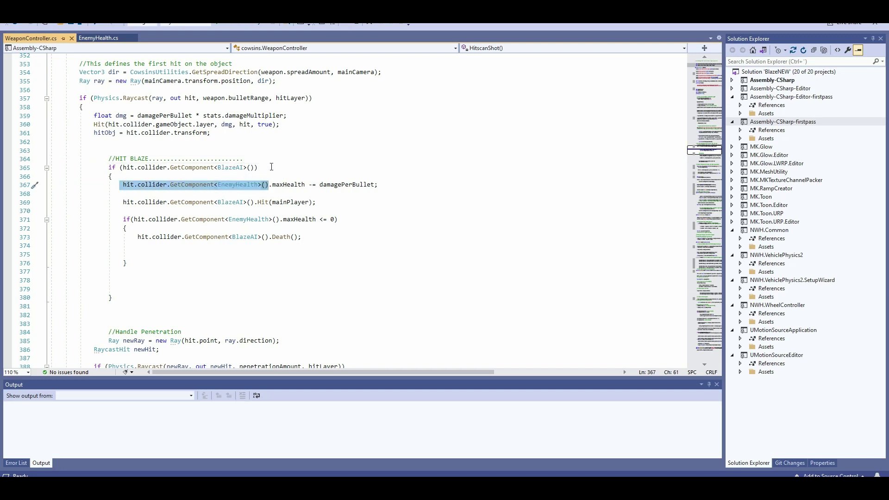
pyautogui.click(296, 154)
pyautogui.moveTo(242, 185)
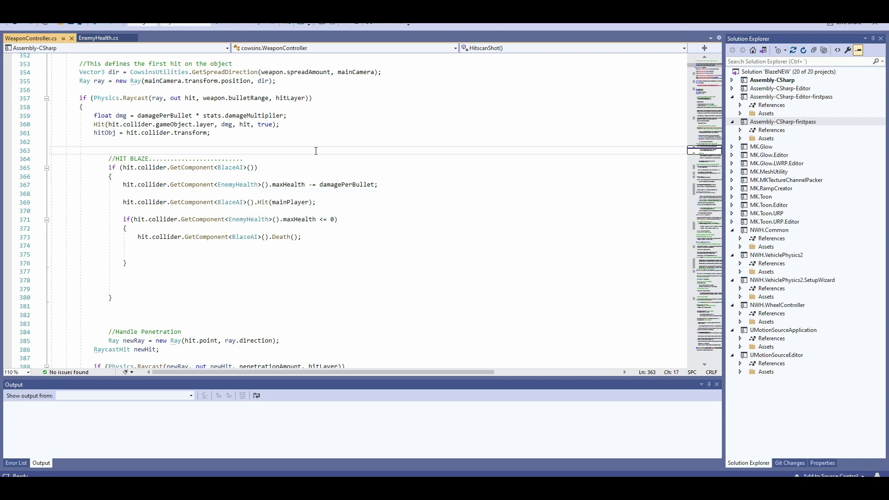
pyautogui.moveTo(269, 184); pyautogui.dragTo(374, 185)
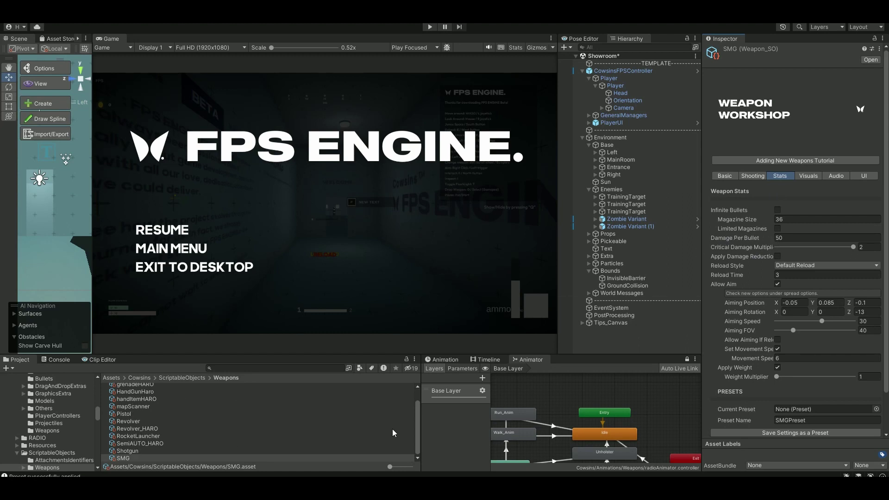
# - Compare the Damage Per Bullet stat of the SMG asset in Unity with the damagePerBullet variable in the WeaponController script
pyautogui.click(783, 238)
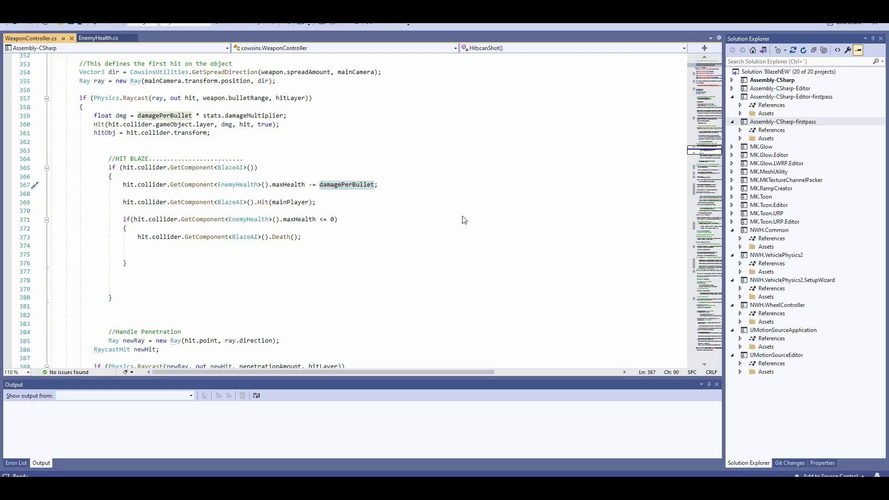
pyautogui.doubleClick(366, 184)
pyautogui.hotkey('shift', 'Right')
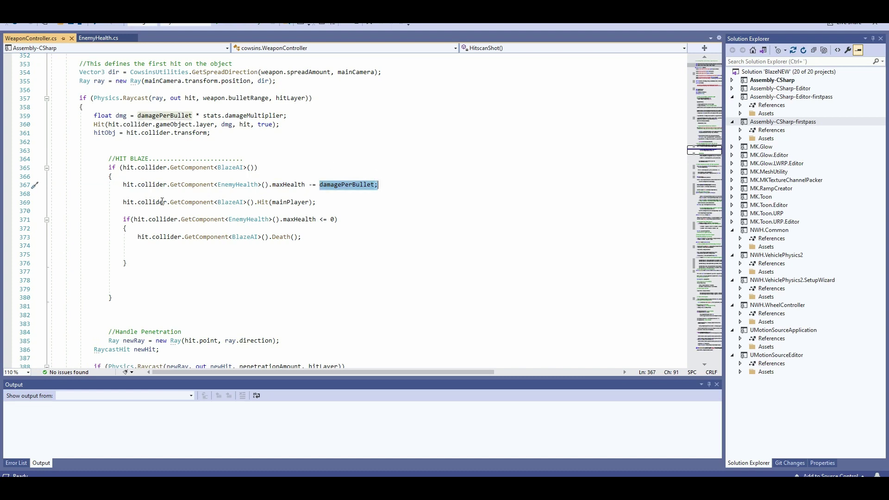
# - Examine the BlazeAI Hit(mainPlayer) call and the Death() call under the maxHealth <= 0 condition
pyautogui.moveTo(123, 202); pyautogui.dragTo(296, 202)
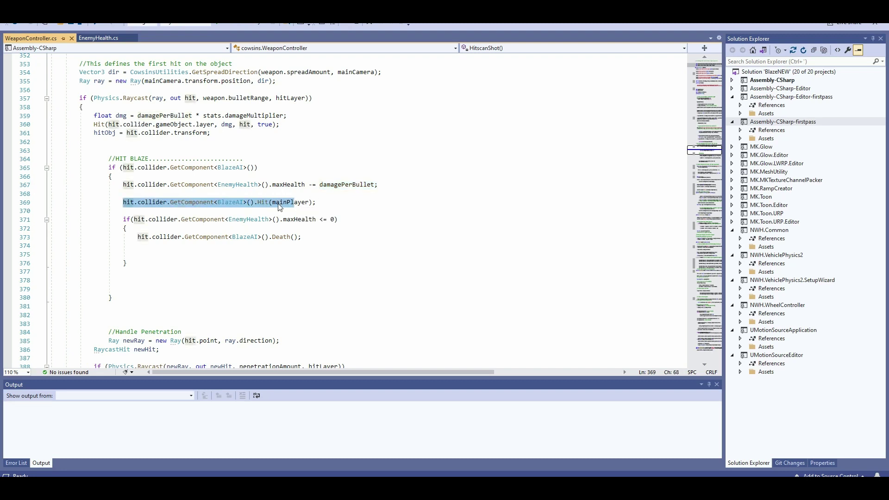
pyautogui.click(326, 202)
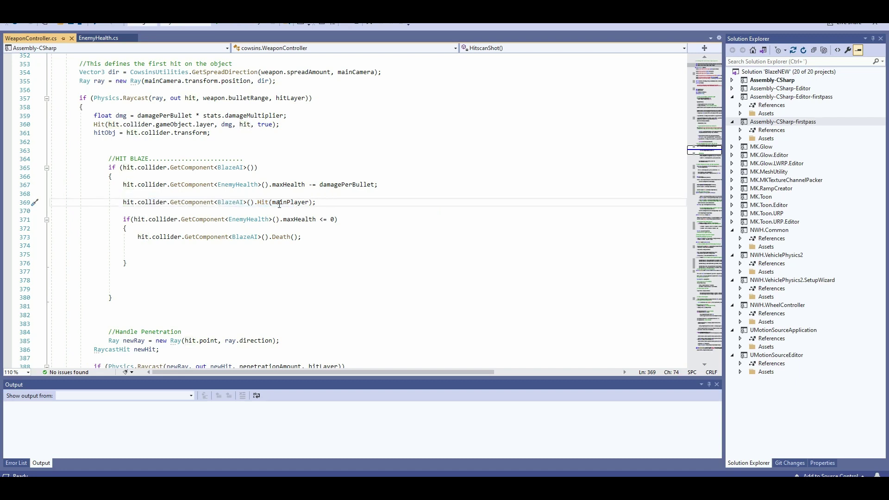
pyautogui.moveTo(273, 203); pyautogui.dragTo(308, 204)
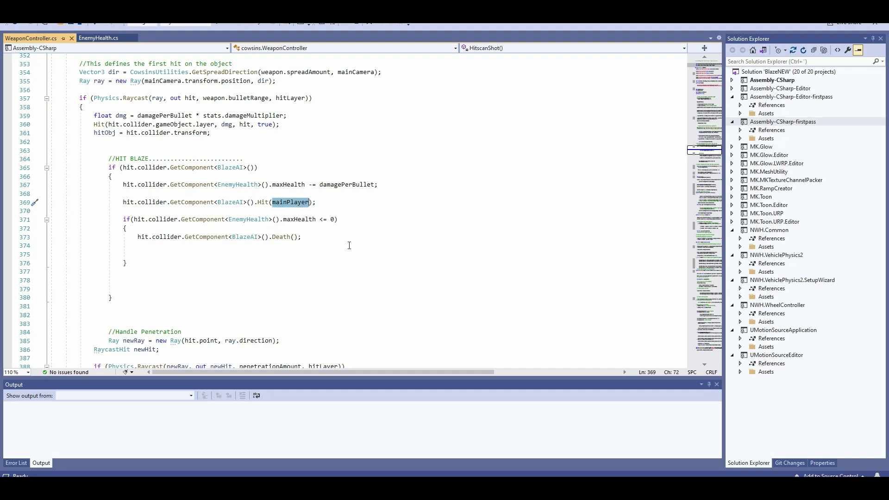
pyautogui.scroll(-1, 349, 245)
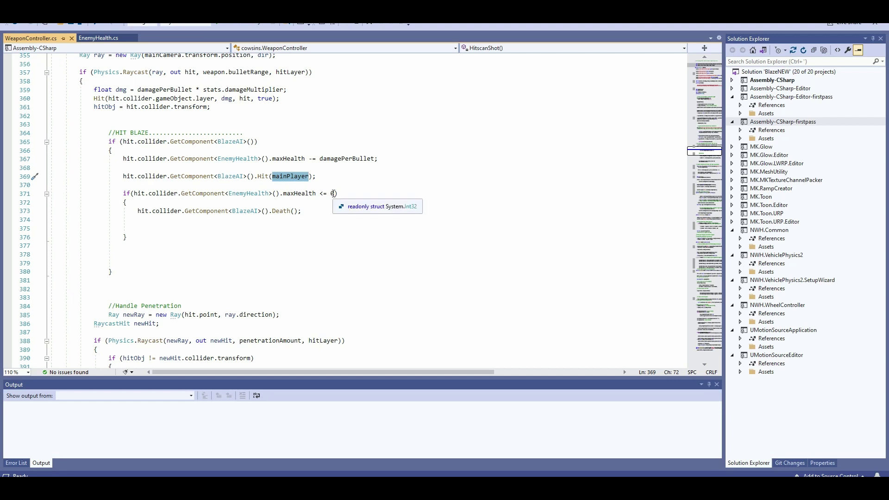
pyautogui.moveTo(128, 211); pyautogui.dragTo(317, 211)
# - Examine the ProjectileShot() method and its HIT BLAZE block, which invokes grenadeDeath after 0.3f
pyautogui.scroll(-20, 392, 181)
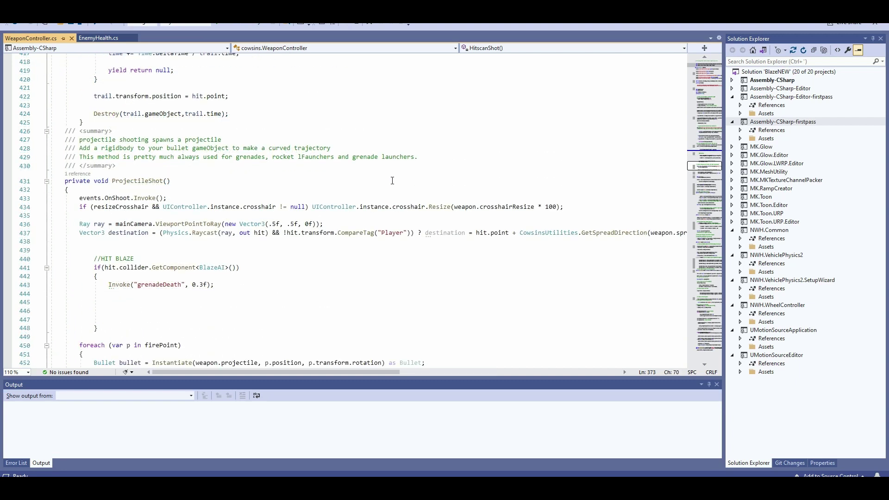
pyautogui.scroll(-1, 205, 182)
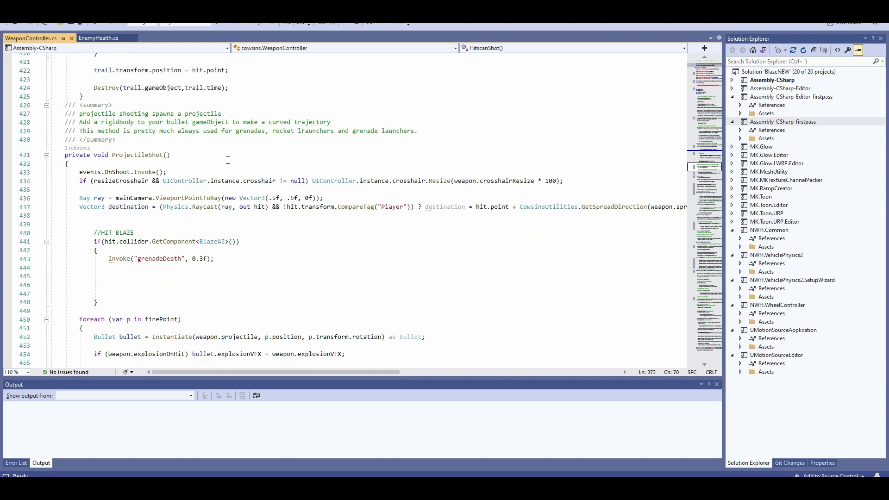
pyautogui.moveTo(62, 156); pyautogui.dragTo(255, 294)
pyautogui.click(275, 264)
pyautogui.moveTo(86, 233); pyautogui.dragTo(246, 246)
pyautogui.click(234, 259)
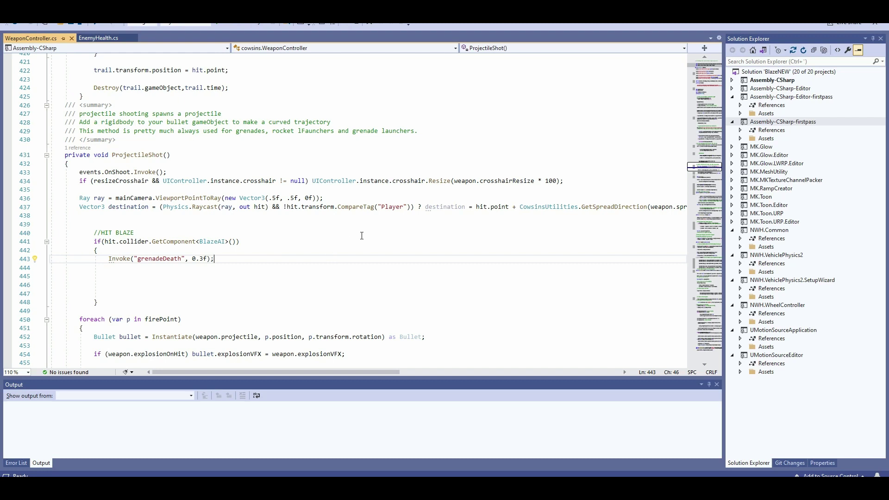
# - Review the Enemy layer case in the Hit() method, including the impact effect lines and the commented-out enemy bullet-hole line
pyautogui.scroll(-20, 357, 227)
pyautogui.scroll(-15, 351, 210)
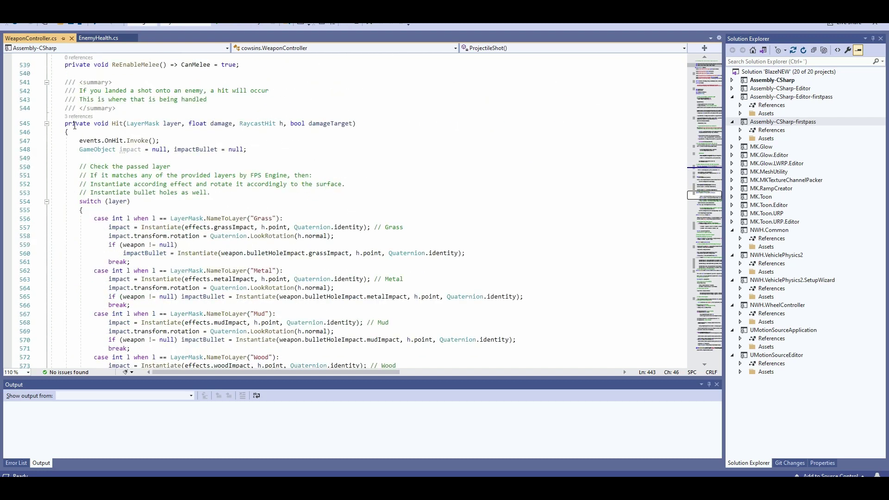
pyautogui.scroll(-4, 180, 151)
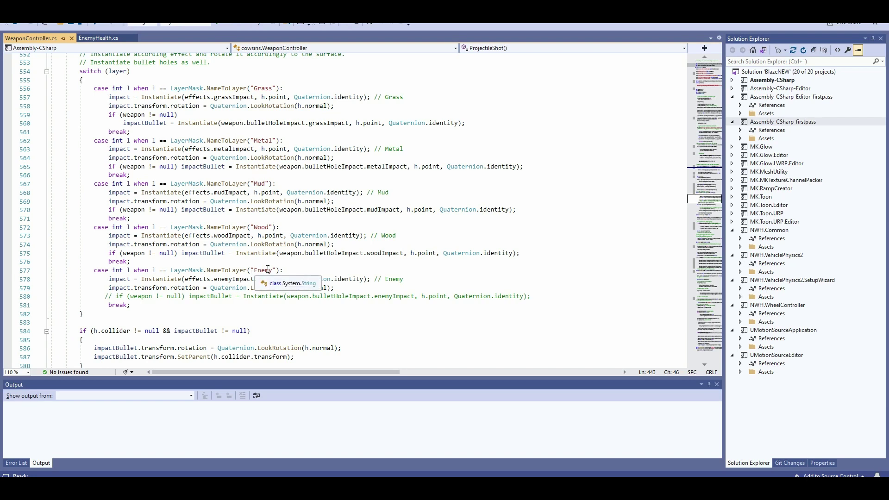
pyautogui.moveTo(112, 296); pyautogui.dragTo(97, 297)
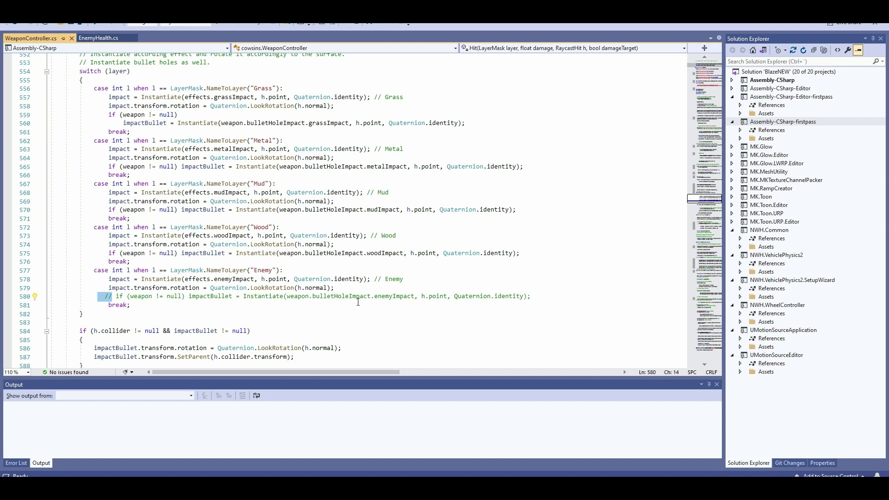
pyautogui.moveTo(143, 279); pyautogui.dragTo(408, 279)
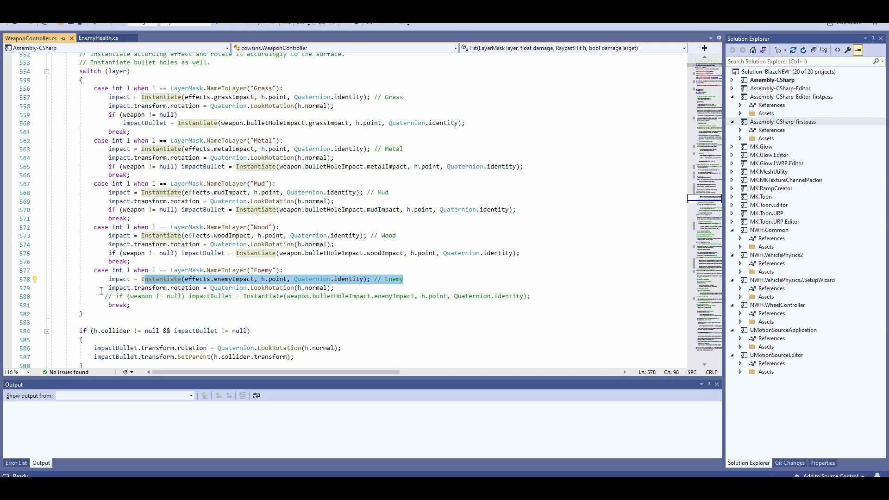
pyautogui.moveTo(101, 291); pyautogui.dragTo(263, 297)
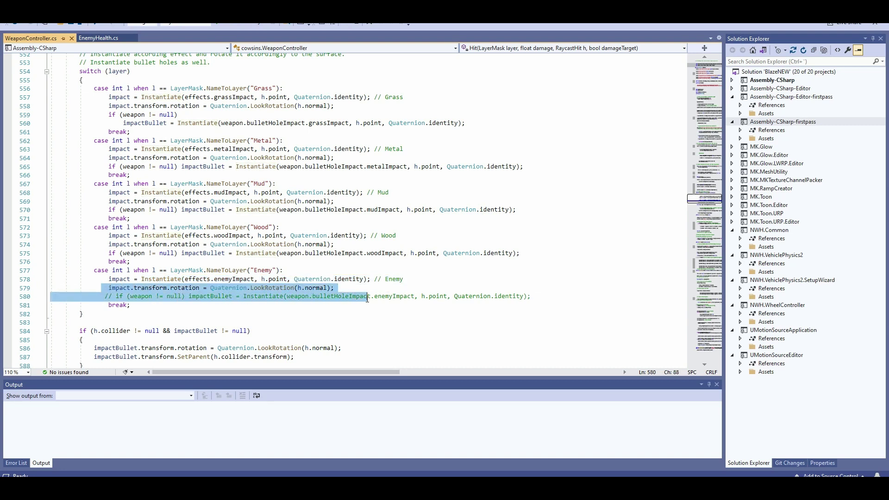
pyautogui.click(257, 309)
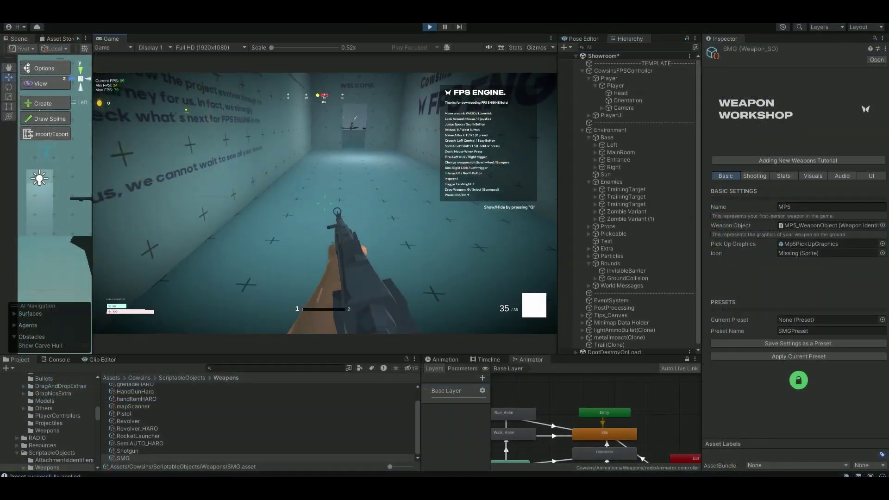
# - Fire the SMG at the wall in Unity's play mode to inspect the bullet holes it leaves
pyautogui.click(325, 203)
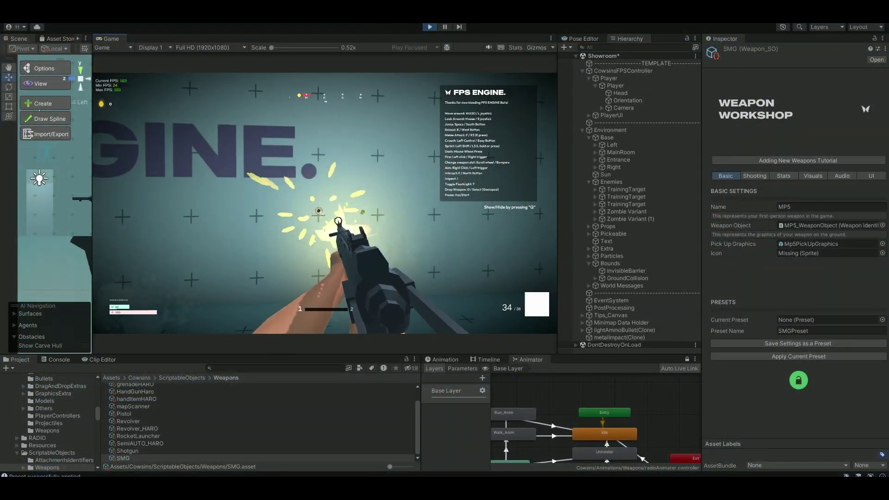
pyautogui.click(325, 203)
pyautogui.click(325, 202)
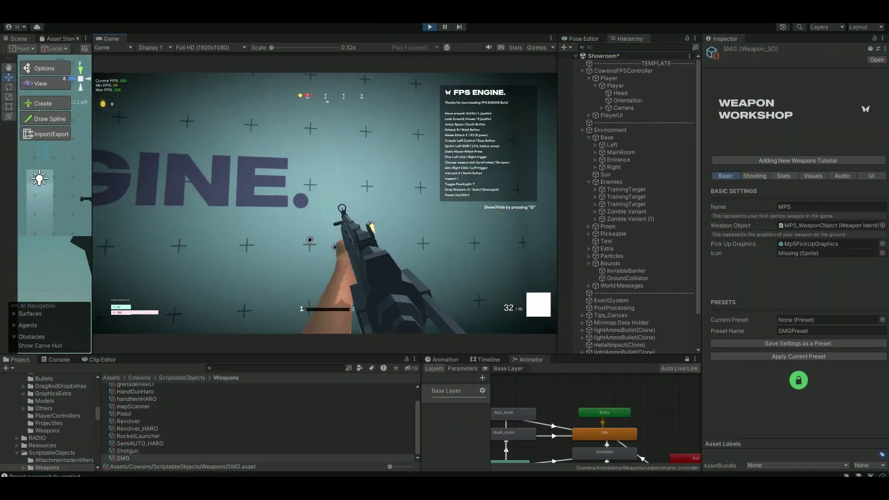
pyautogui.click(325, 203)
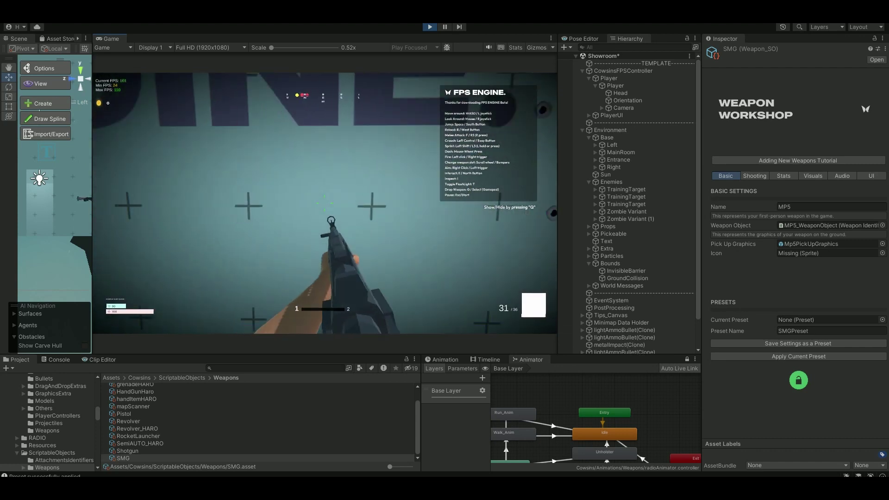
# - Shoot the two zombies with the SMG to test their deaths, and exit play mode
pyautogui.press('w')
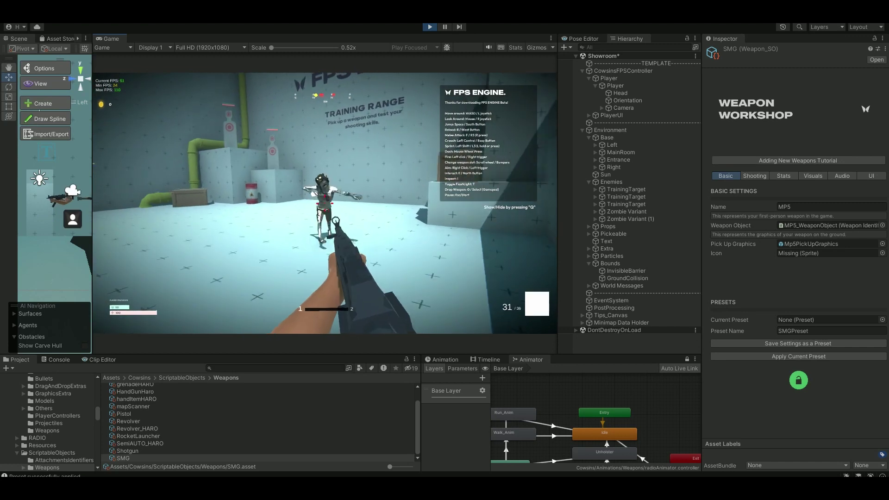
pyautogui.press('s')
pyautogui.click(325, 204)
pyautogui.click(324, 204)
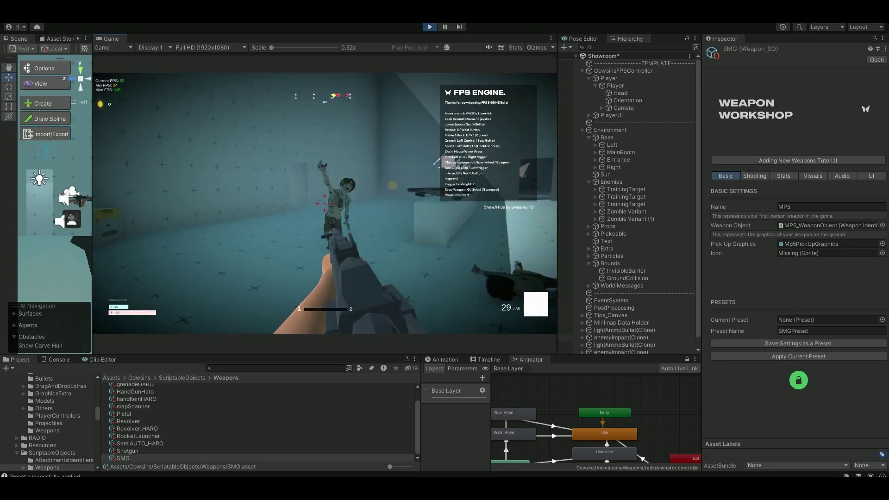
pyautogui.click(325, 204)
pyautogui.click(325, 203)
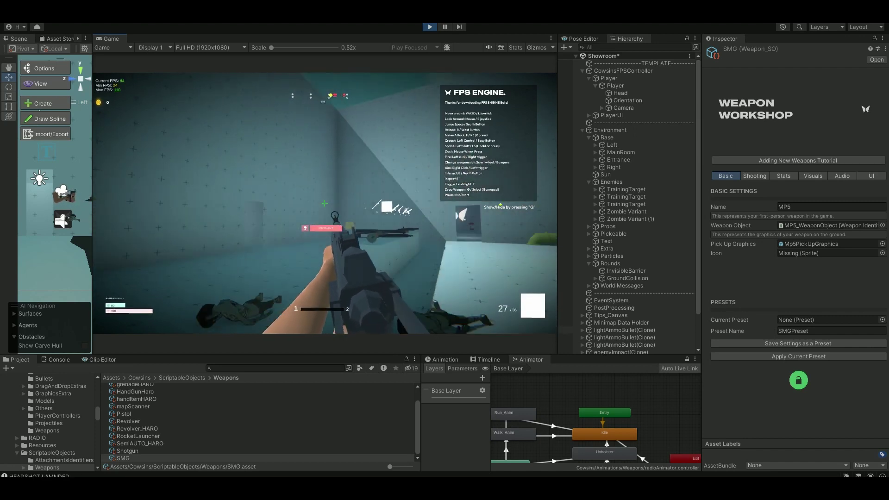
pyautogui.press('Escape')
pyautogui.hotkey('ctrl', 'p')
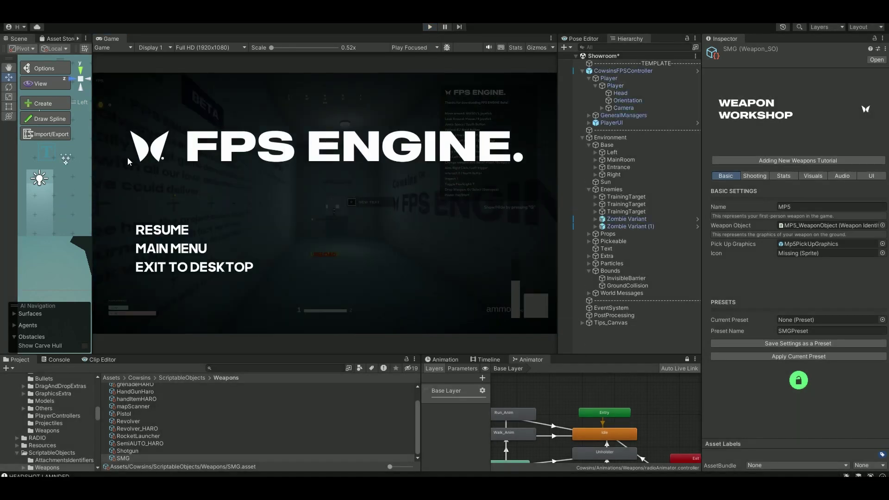
# - Review the SMG weapon's Shooting and Stats settings, including Damage Per Bullet and the critical damage multiplier
pyautogui.moveTo(92, 135); pyautogui.dragTo(119, 135)
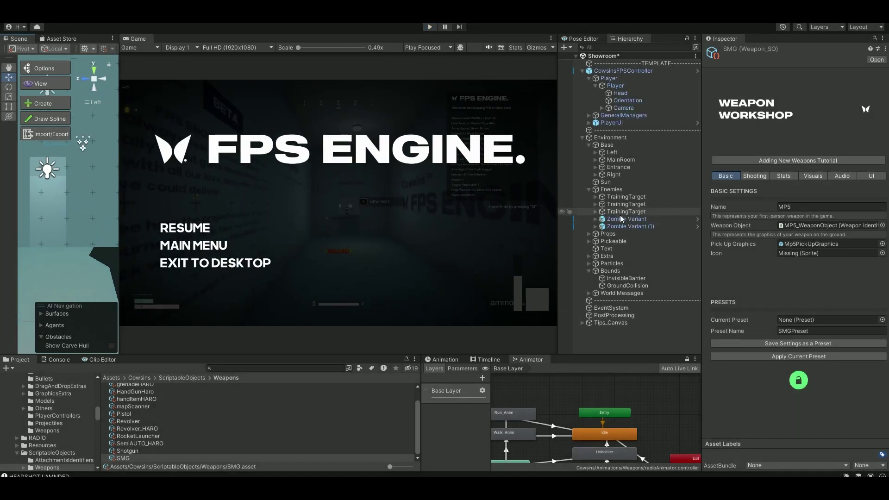
pyautogui.click(751, 176)
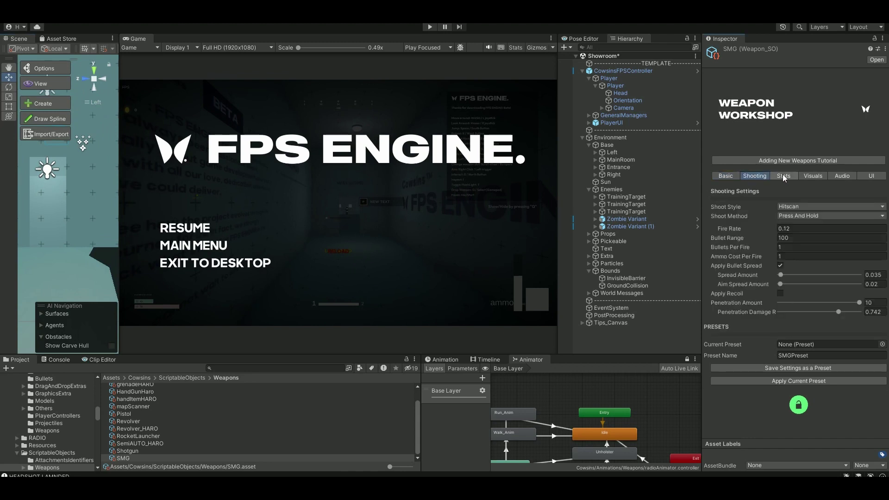
pyautogui.click(783, 176)
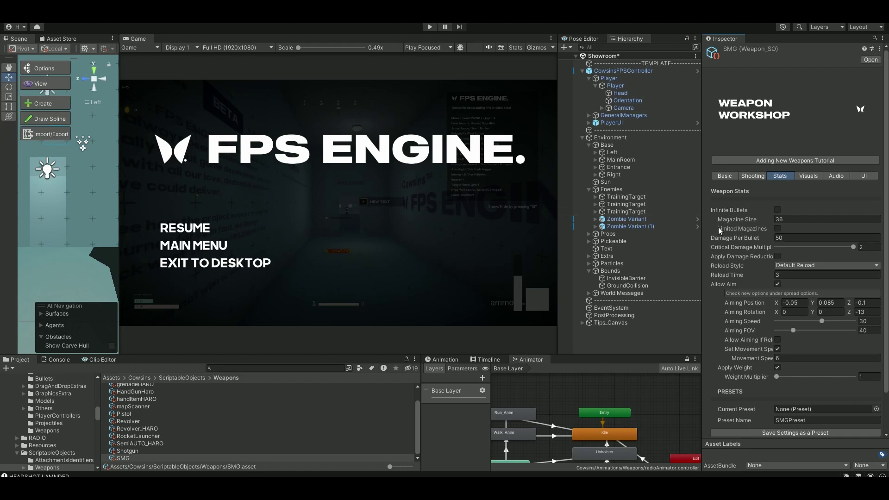
# - Enlarge the Scene view and frame the first Zombie Variant from the front with its child hierarchy expanded
pyautogui.click(602, 220)
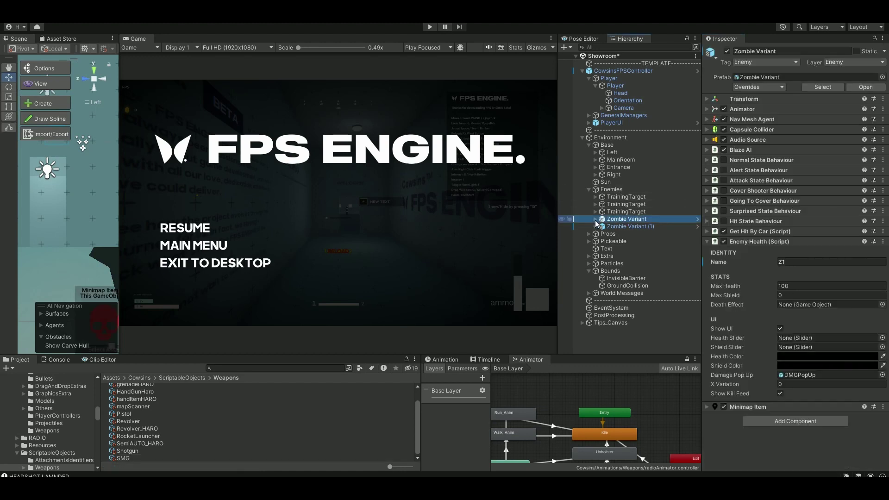
pyautogui.click(596, 220)
pyautogui.moveTo(120, 174); pyautogui.dragTo(283, 180)
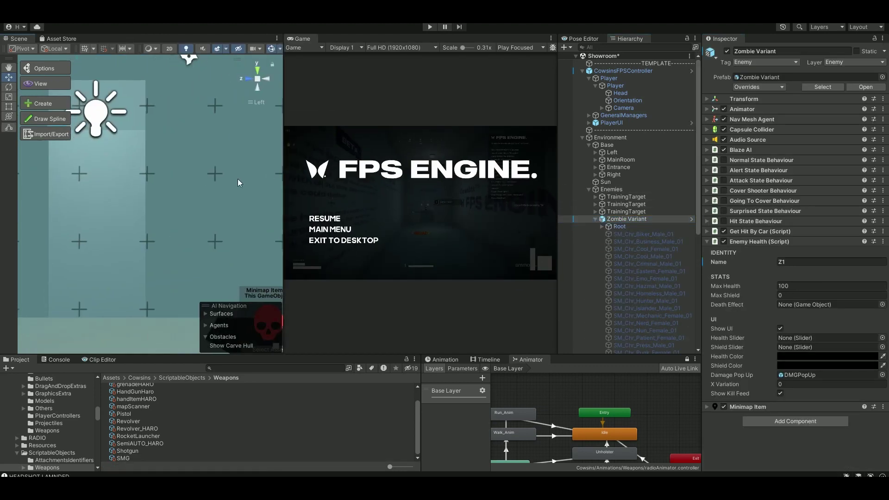
pyautogui.press('f')
pyautogui.scroll(-3, 196, 218)
pyautogui.keyDown('alt'); pyautogui.moveTo(196, 217); pyautogui.dragTo(385, 250); pyautogui.keyUp('alt')
# - Locate the Head bone under the zombie's Root and examine its Sphere Collider and the available Critical and BodyShot tags
pyautogui.click(605, 226)
pyautogui.click(602, 227)
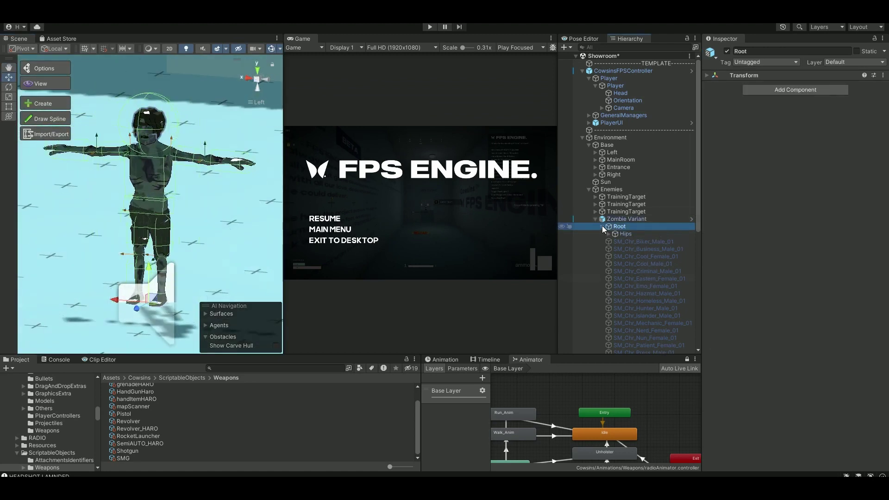
pyautogui.click(608, 234)
pyautogui.click(654, 288)
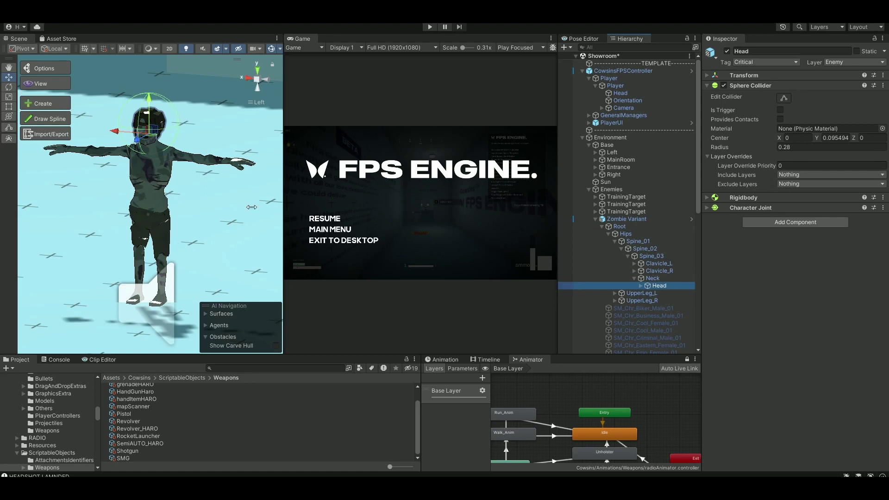
pyautogui.scroll(2, 166, 148)
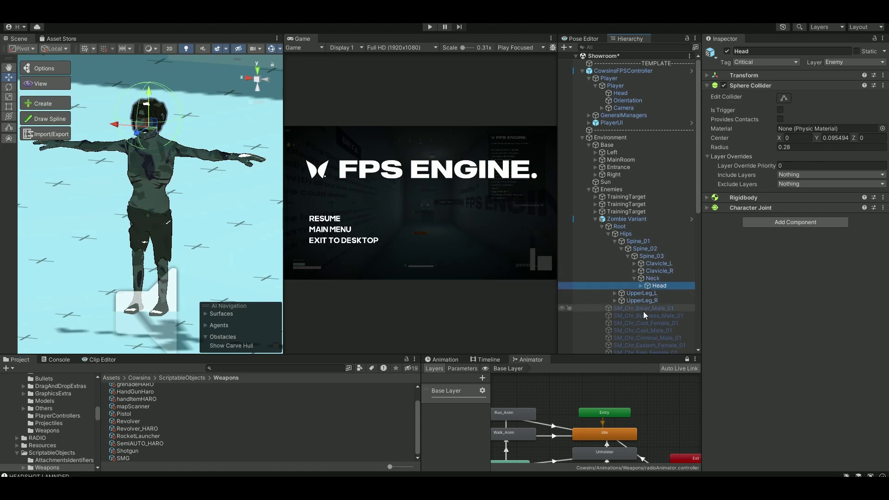
pyautogui.click(767, 61)
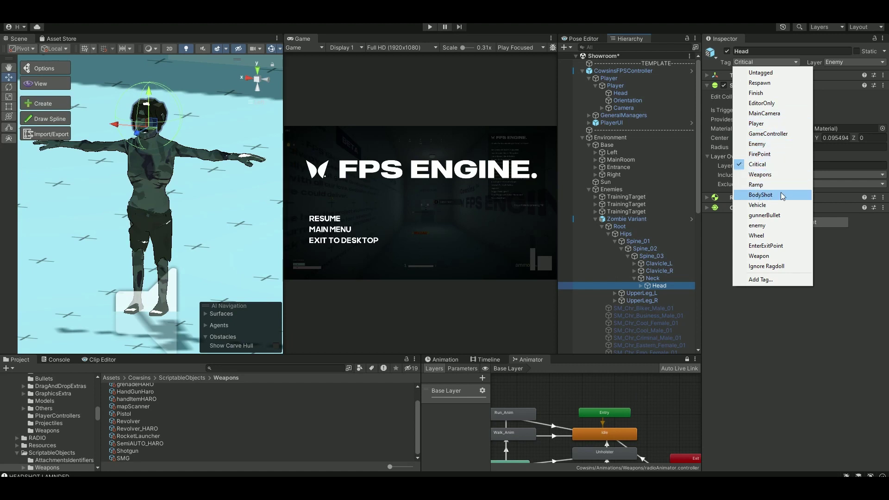
pyautogui.click(657, 265)
pyautogui.click(659, 285)
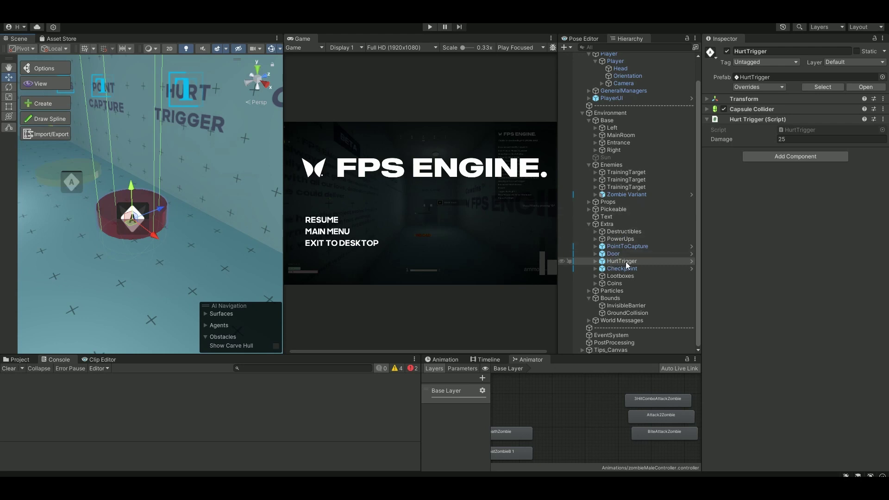
# - Inspect the HurtTrigger object under Extra, viewing its Hurt Trigger script component and its collider in the scene
pyautogui.click(606, 262)
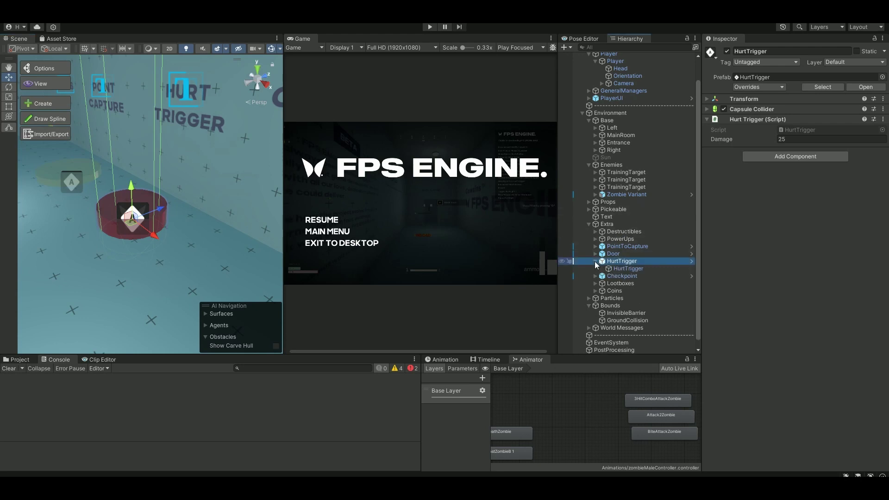
pyautogui.click(596, 261)
pyautogui.press('f')
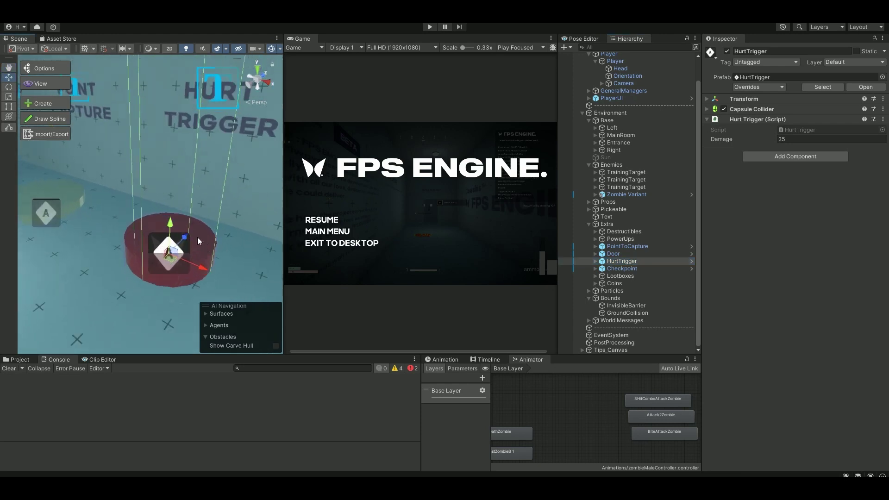
pyautogui.moveTo(185, 224); pyautogui.dragTo(198, 250, button='middle')
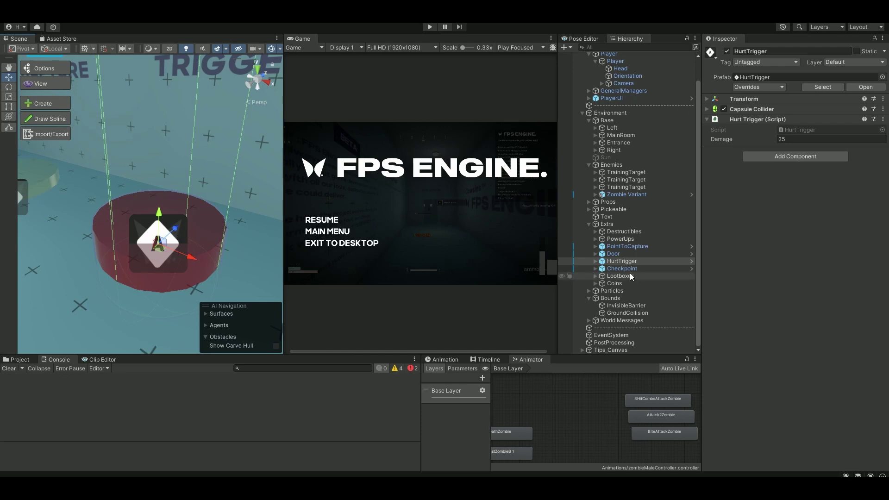
# - Examine the HurtTrigger script in Visual Studio, covering the Player tag check, the PlayerStats Damage(damage) call and the damage field
pyautogui.click(202, 179)
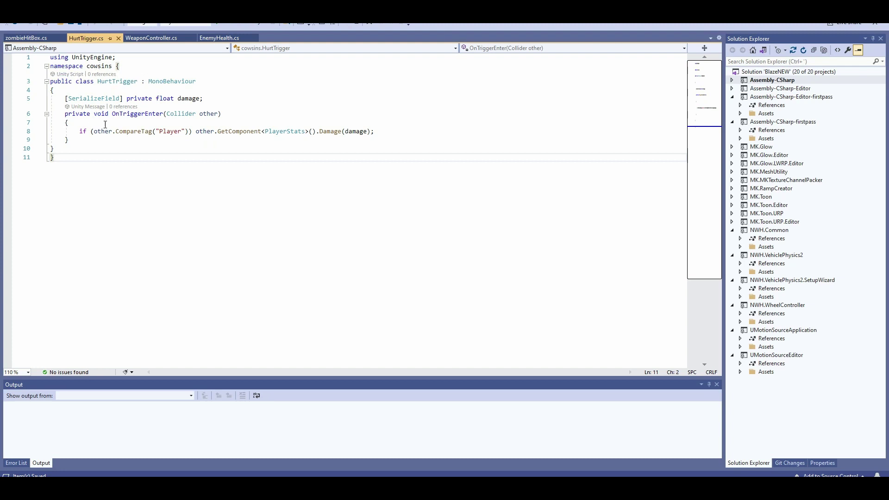
pyautogui.moveTo(80, 130); pyautogui.dragTo(306, 133)
pyautogui.click(279, 150)
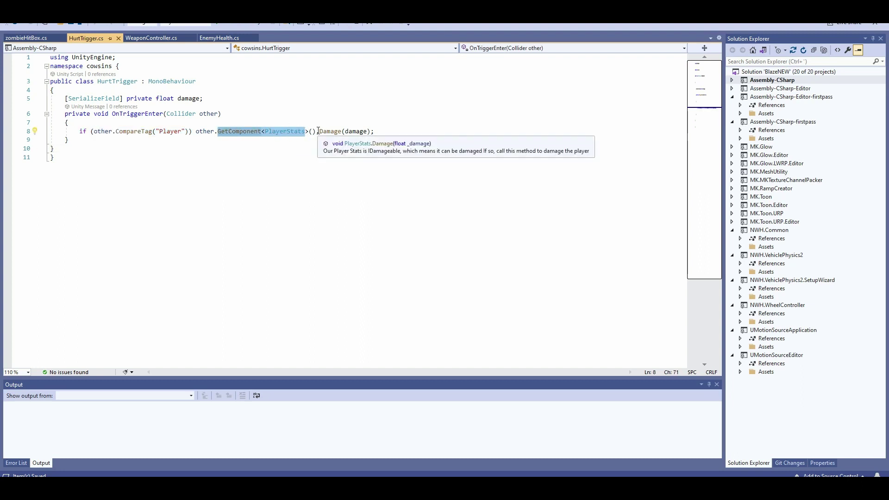
pyautogui.moveTo(317, 131); pyautogui.dragTo(369, 132)
pyautogui.doubleClick(135, 95)
pyautogui.keyDown('shift'); pyautogui.click(207, 98); pyautogui.keyUp('shift')
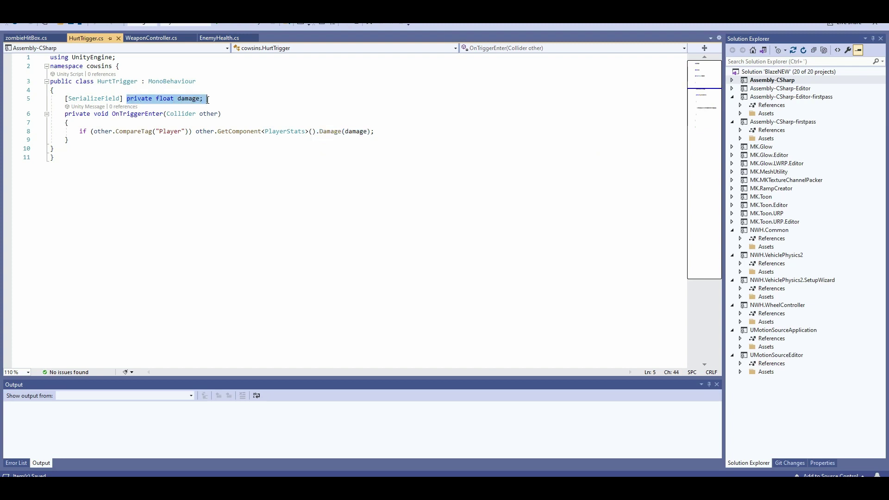
pyautogui.click(392, 132)
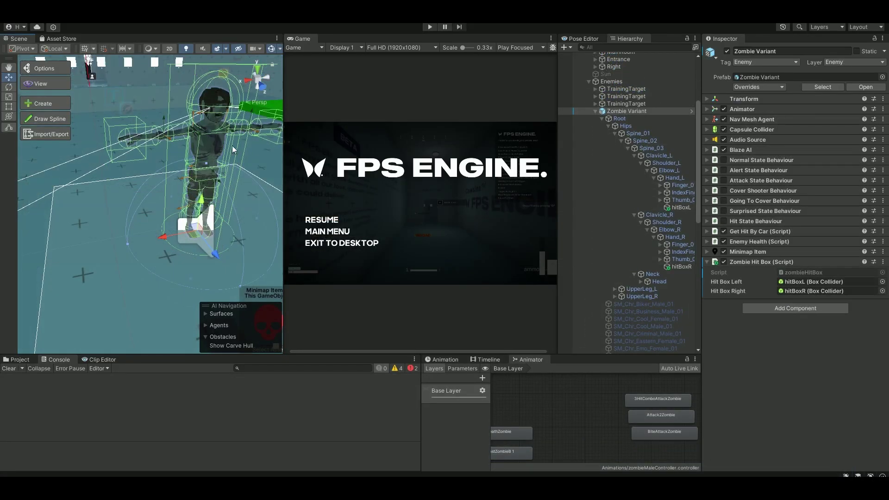
# - Inspect the hitBoxL and hitBoxR box colliders on the Zombie Variant's hands in Unity
pyautogui.moveTo(232, 146); pyautogui.dragTo(127, 155, button='right')
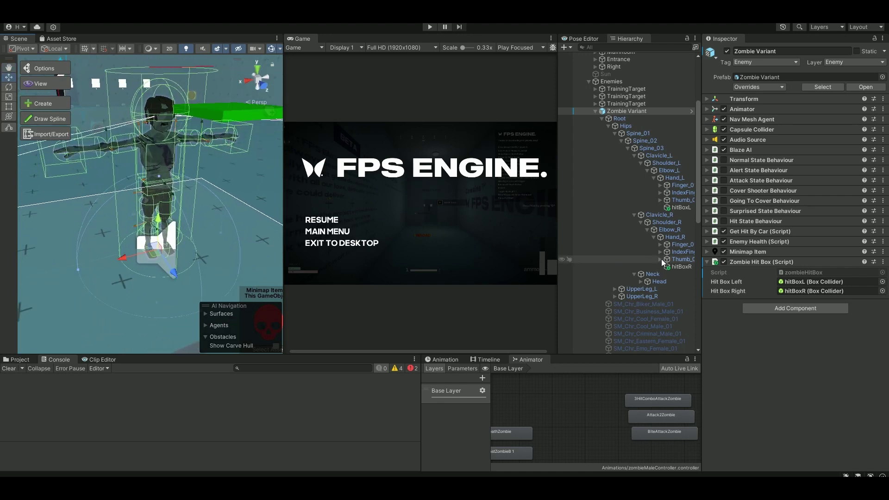
pyautogui.click(675, 209)
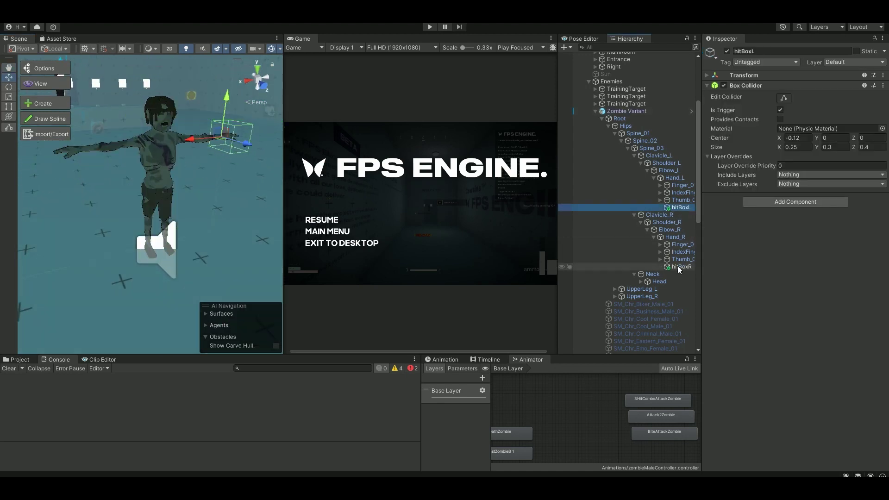
pyautogui.click(681, 267)
pyautogui.keyDown('ctrl'); pyautogui.click(681, 208); pyautogui.keyUp('ctrl')
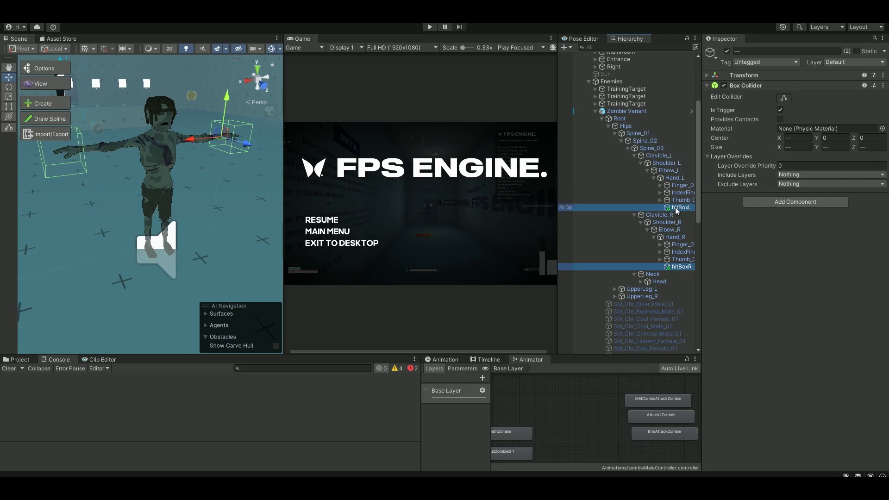
# - Open the import settings of the 3HitComboAttackZombie animation and expand its Events section
pyautogui.doubleClick(652, 402)
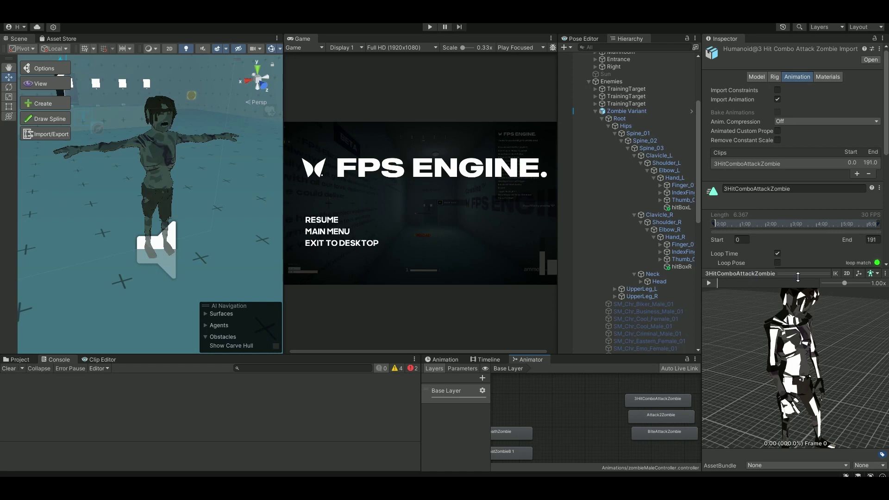
pyautogui.moveTo(750, 273); pyautogui.dragTo(815, 385)
pyautogui.scroll(-5, 765, 320)
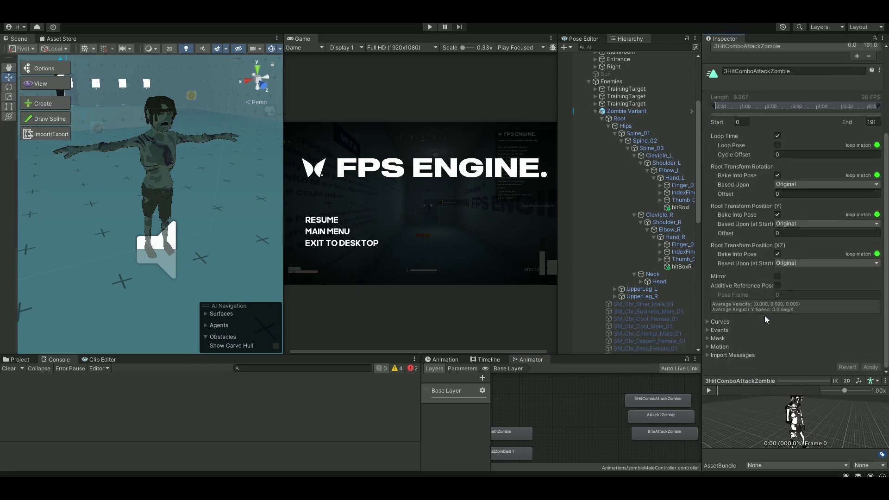
pyautogui.click(707, 329)
pyautogui.scroll(-3, 754, 297)
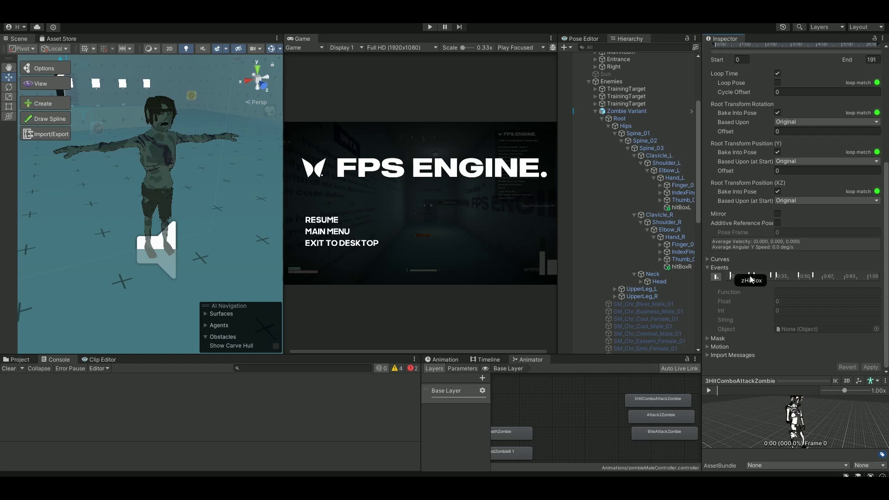
# - Preview the 3HitComboAttackZombie attack at frame 25, inspect its zHitBox event and the one after it, and reselect the Zombie Variant
pyautogui.moveTo(776, 379); pyautogui.dragTo(776, 356)
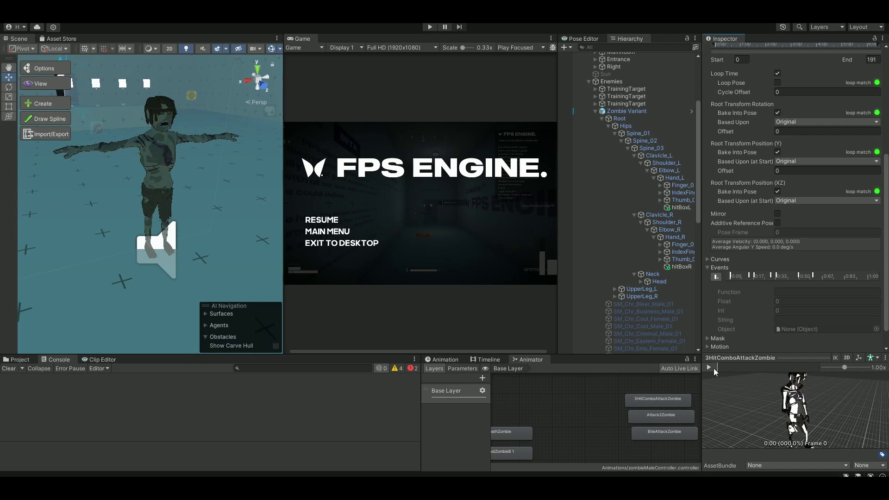
pyautogui.moveTo(713, 369); pyautogui.dragTo(731, 370)
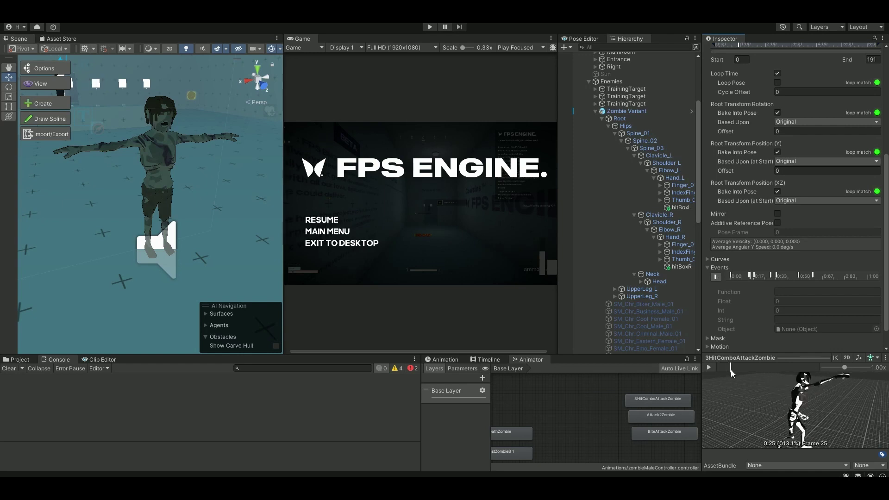
pyautogui.click(749, 275)
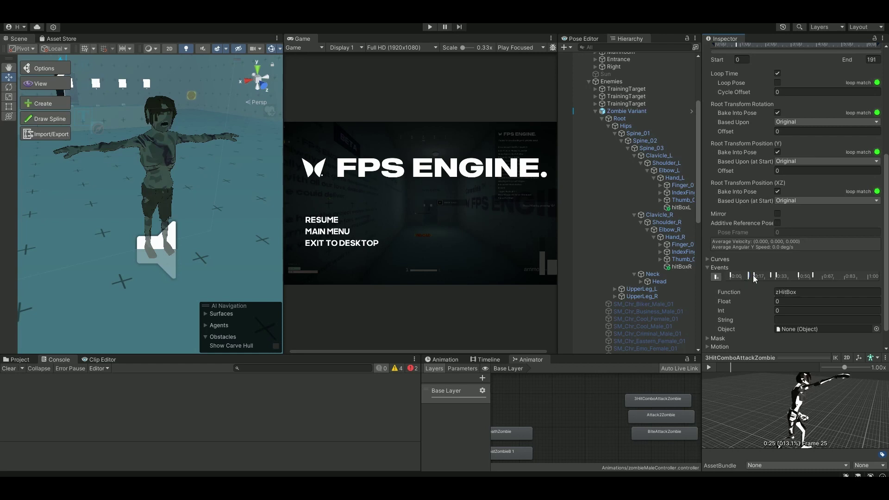
pyautogui.click(755, 277)
pyautogui.click(636, 112)
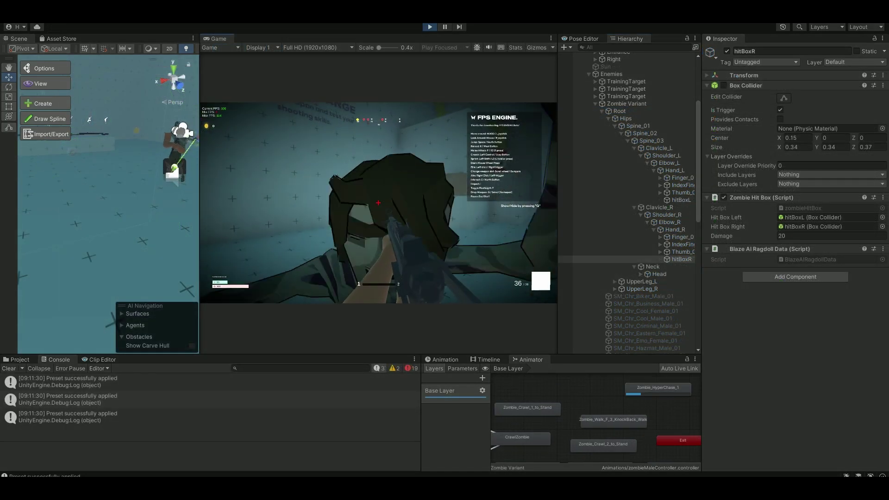
# - Leave the playtest and select hitBoxL and hitBoxR together to review their Take Damage By Z component
pyautogui.press('Escape')
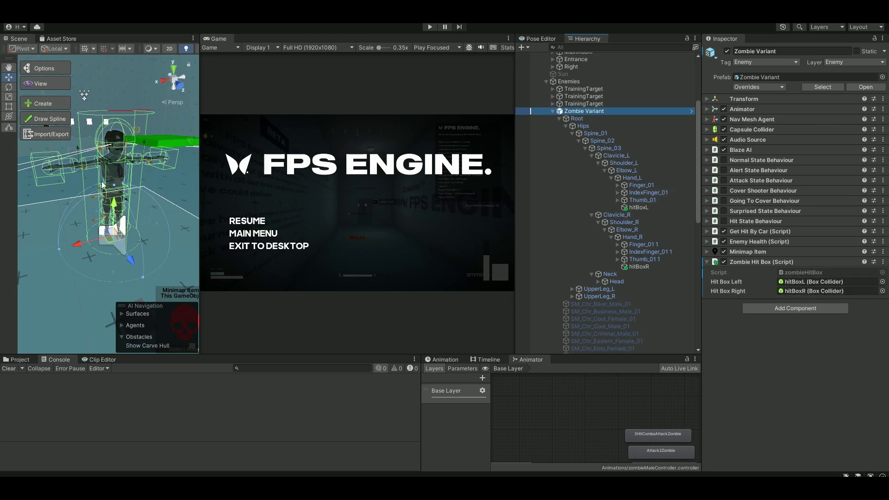
pyautogui.click(639, 208)
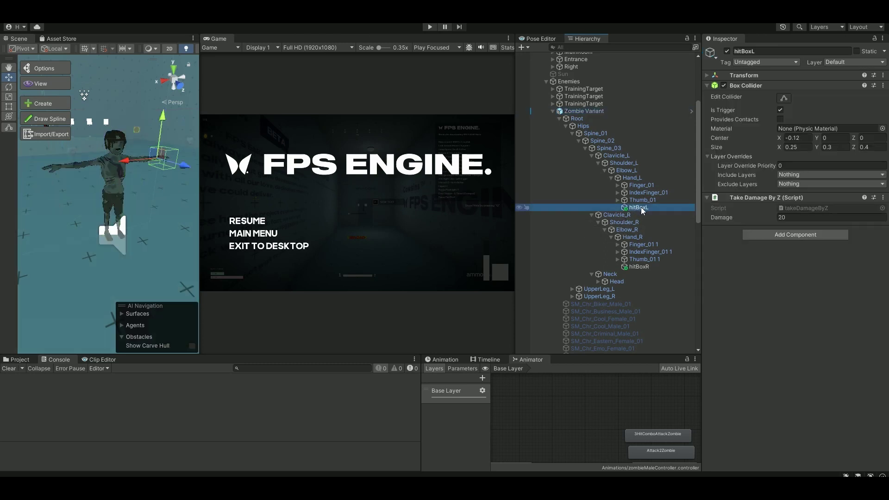
pyautogui.keyDown('ctrl'); pyautogui.click(636, 267); pyautogui.keyUp('ctrl')
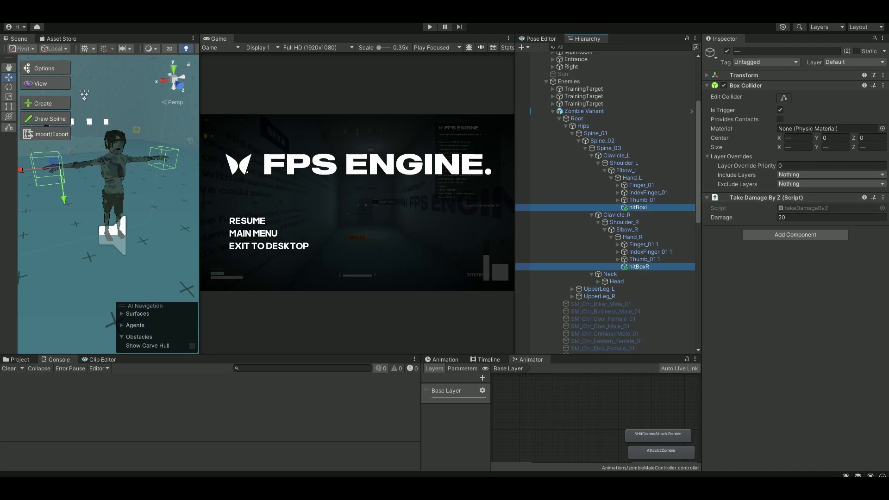
# - Switch to Visual Studio and review the hitBoxLeft and hitBoxRight fields and their disabling in Start() of zombieHitBox.cs
pyautogui.hotkey('alt', 'Tab')
pyautogui.click(95, 37)
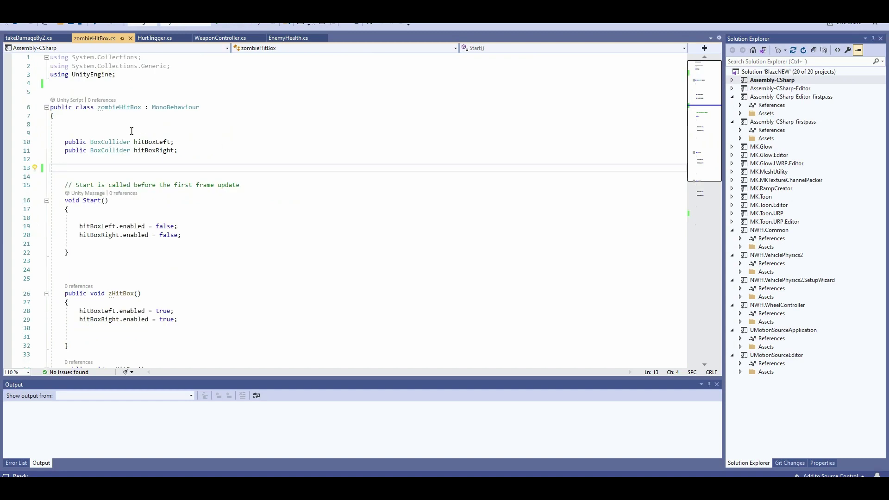
pyautogui.moveTo(62, 142); pyautogui.dragTo(190, 148)
pyautogui.scroll(-3, 210, 153)
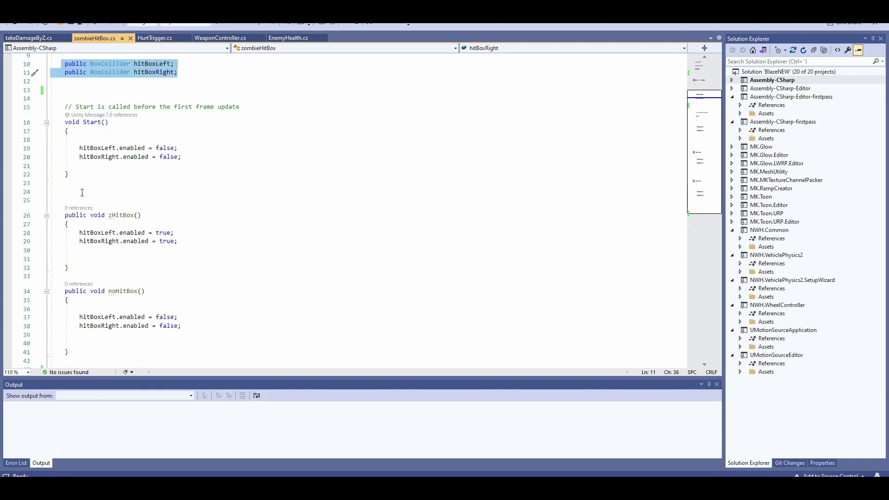
pyautogui.moveTo(69, 149); pyautogui.dragTo(202, 157)
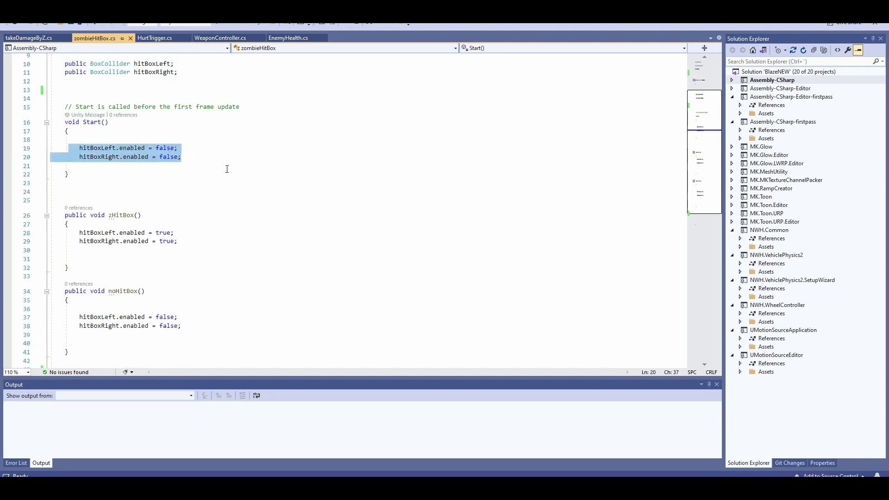
pyautogui.scroll(-2, 252, 168)
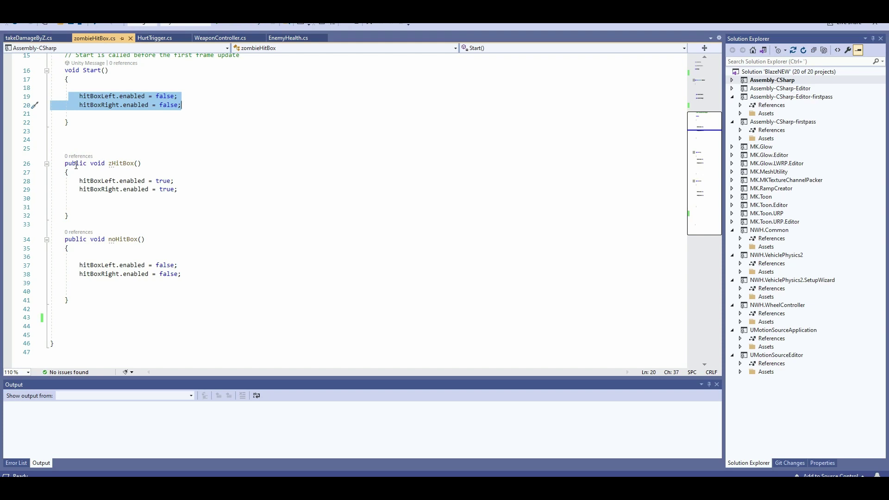
# - Review how the zHitBox() and noHitBox() methods enable and disable the two hitbox colliders
pyautogui.moveTo(79, 180); pyautogui.dragTo(186, 189)
pyautogui.scroll(-2, 130, 195)
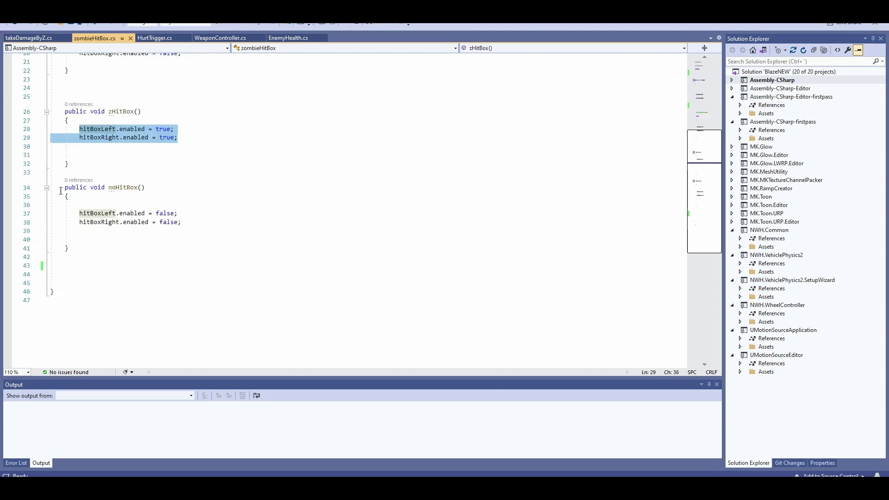
pyautogui.moveTo(61, 191); pyautogui.dragTo(181, 192)
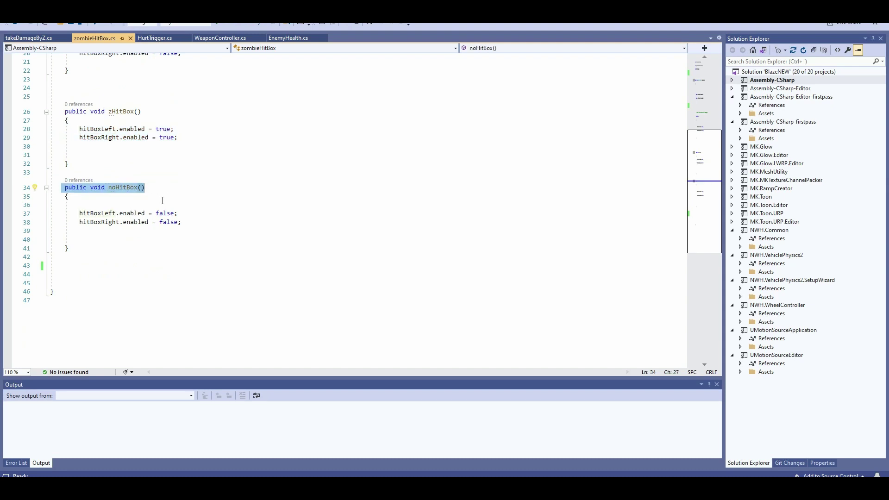
pyautogui.moveTo(76, 212); pyautogui.dragTo(206, 221)
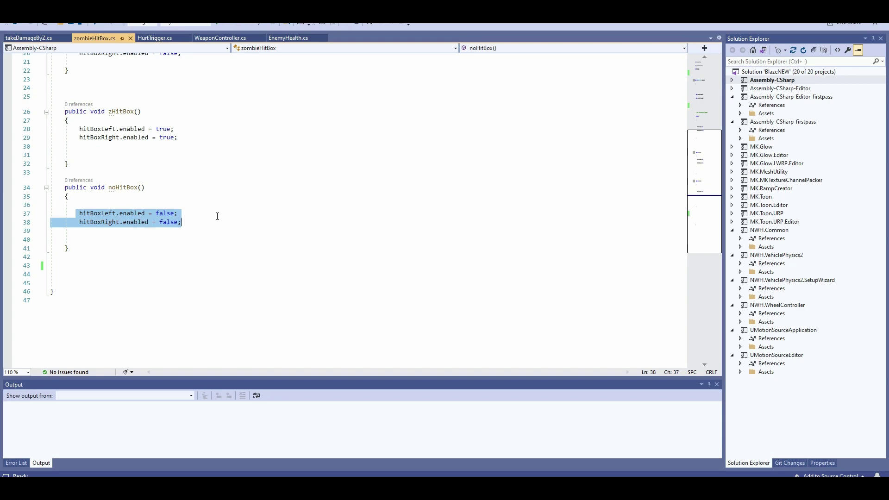
pyautogui.scroll(7, 217, 216)
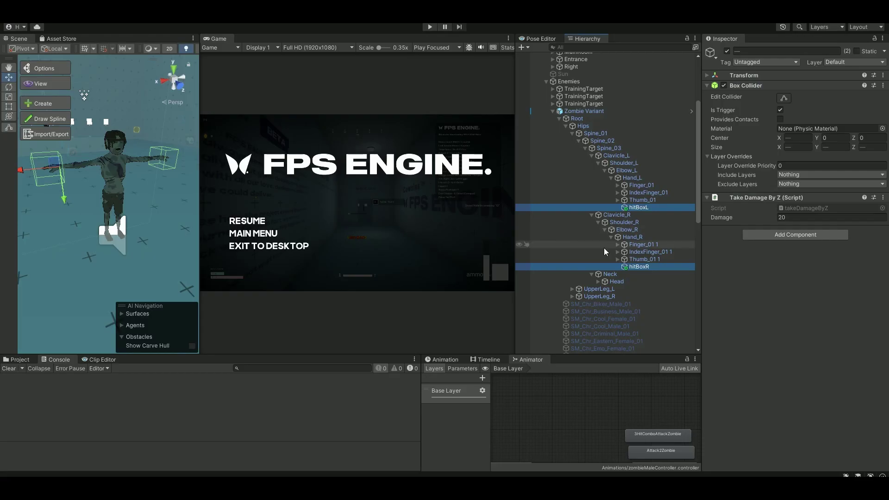
# - Check the Zombie Hit Box references on the Zombie Variant in Unity, then inspect hitBoxL and hitBoxR
pyautogui.click(585, 111)
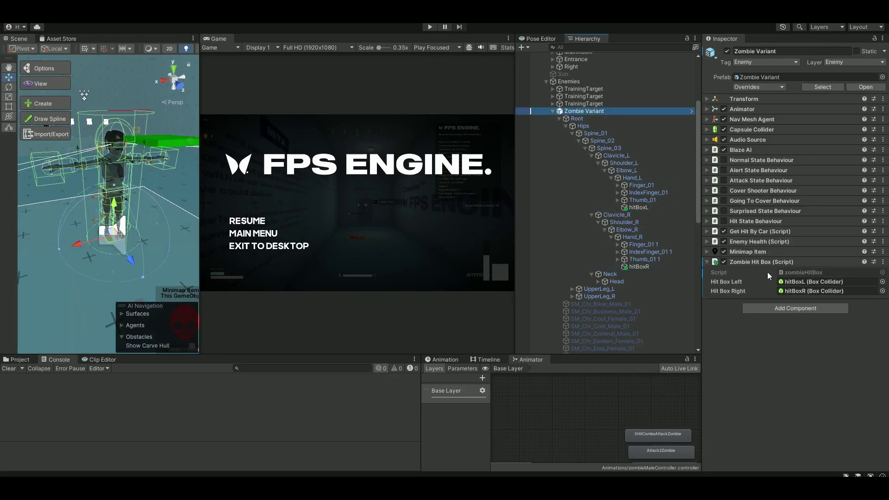
pyautogui.click(638, 207)
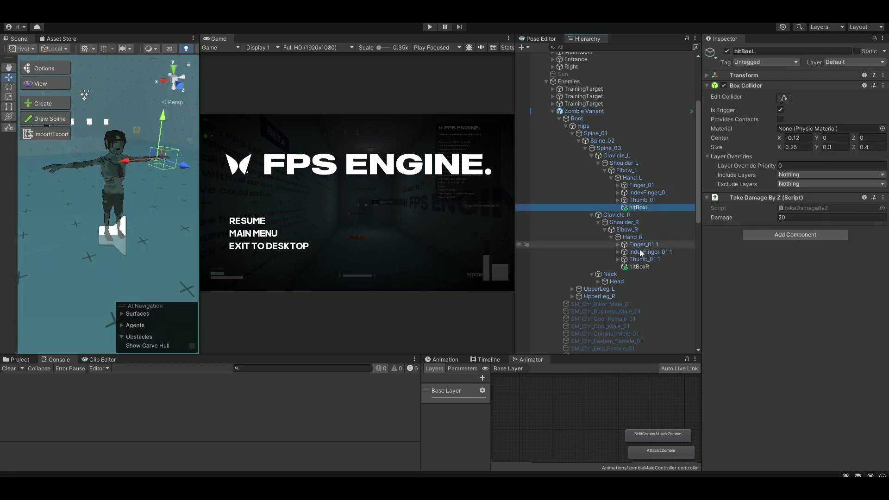
pyautogui.click(640, 266)
pyautogui.click(638, 207)
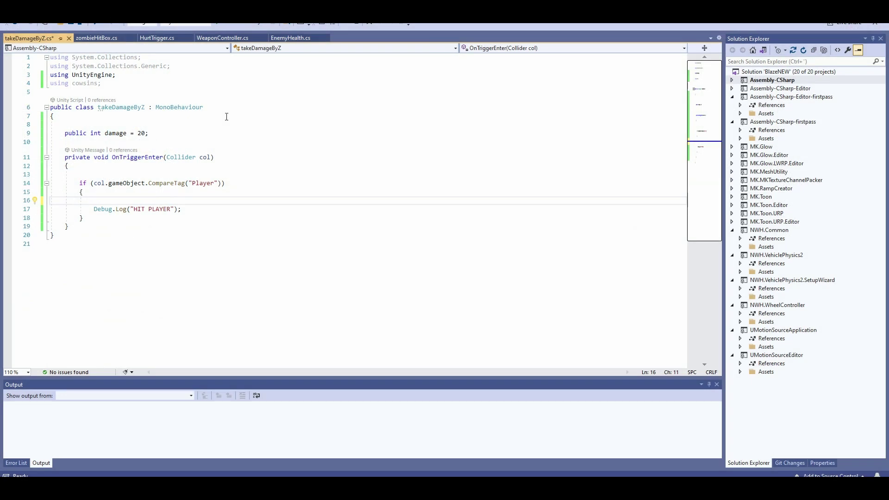
# - Copy the PlayerStats damage line from HurtTrigger.cs into the Player tag check of takeDamageByZ.cs, above the HIT PLAYER log
pyautogui.moveTo(50, 82); pyautogui.dragTo(101, 83)
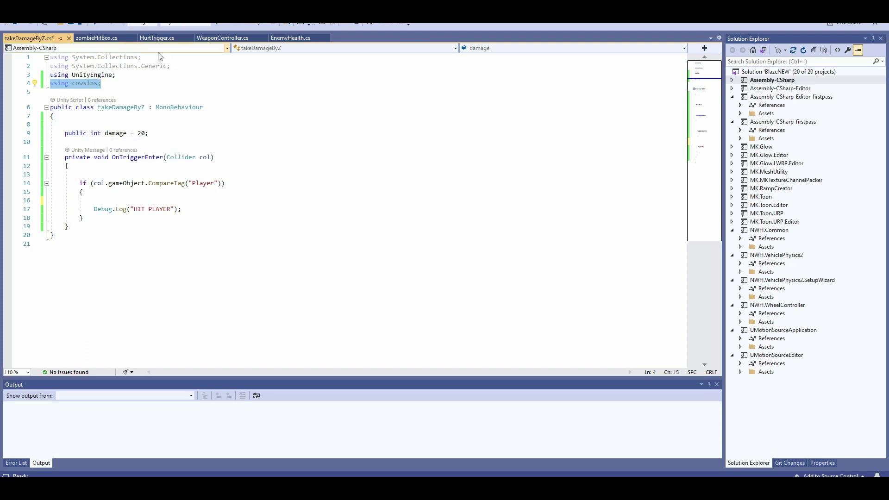
pyautogui.click(160, 38)
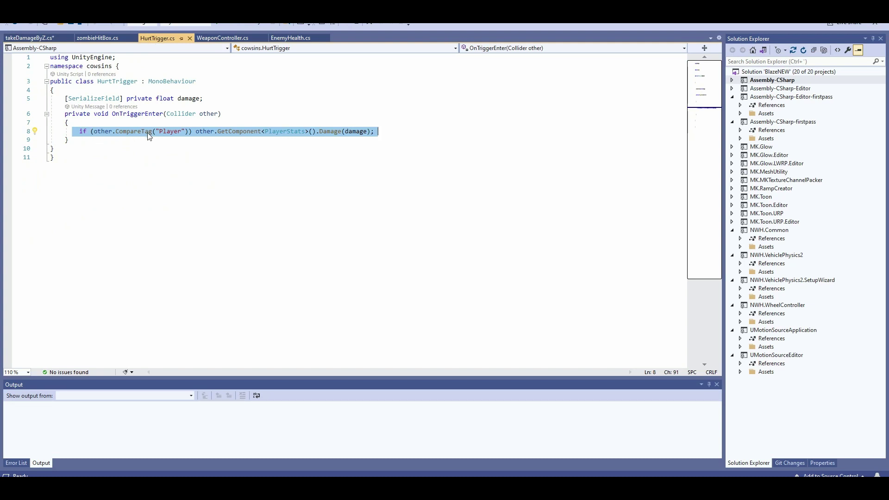
pyautogui.rightClick(231, 133)
pyautogui.click(203, 137)
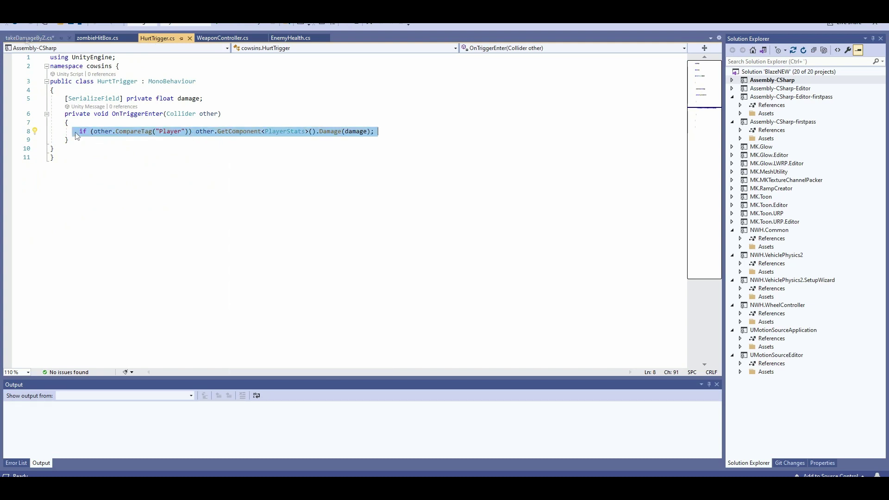
pyautogui.click(37, 39)
pyautogui.click(171, 198)
pyautogui.write('if (other.CompareTag("Player")) other.GetComponent<PlayerStats>().Damage(damage);')
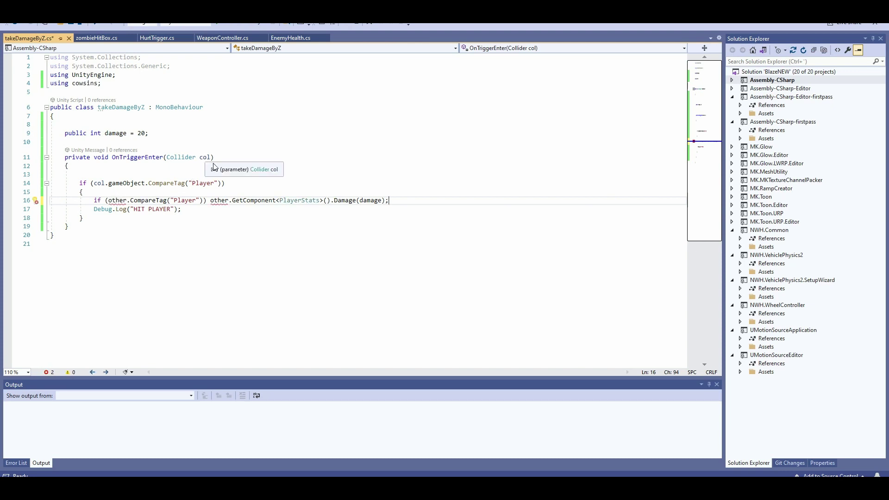
# - Remove the duplicate tag check from the pasted line so it reads col.GetComponent<PlayerStats>().Damage(damage);
pyautogui.moveTo(228, 200); pyautogui.dragTo(95, 199)
pyautogui.press('BackSpace')
pyautogui.write('col')
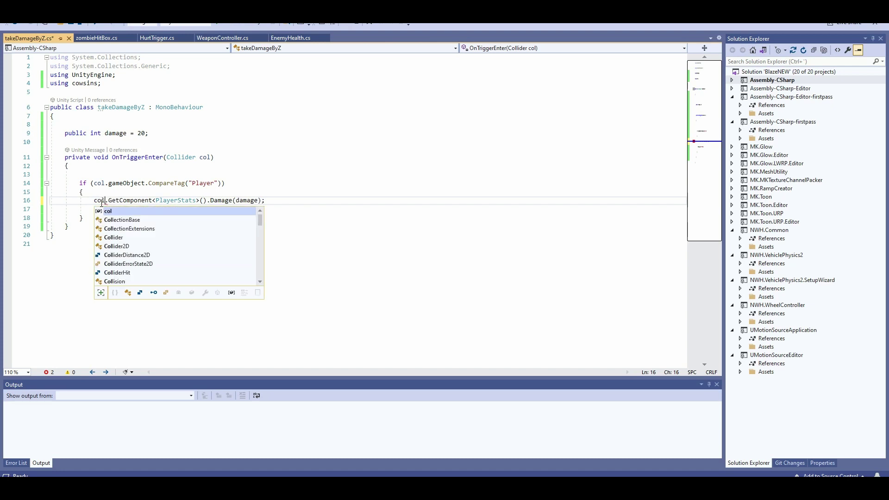
pyautogui.click(236, 128)
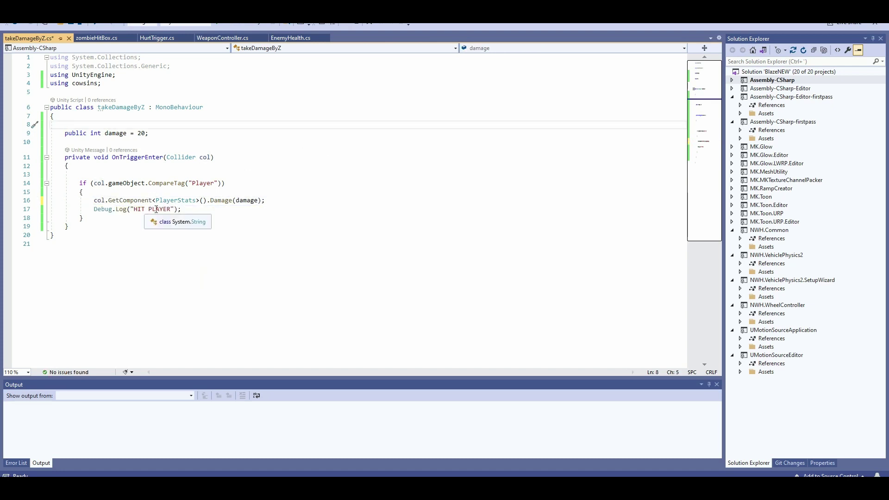
# - Review the Damage call and the damage variable, save takeDamageByZ.cs, and leave the Unity playtest view
pyautogui.moveTo(155, 200); pyautogui.dragTo(229, 201)
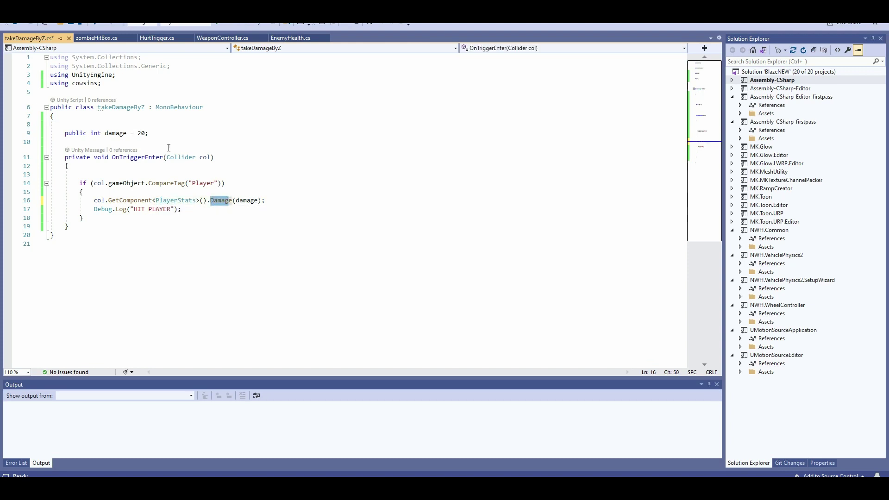
pyautogui.moveTo(105, 134); pyautogui.dragTo(149, 134)
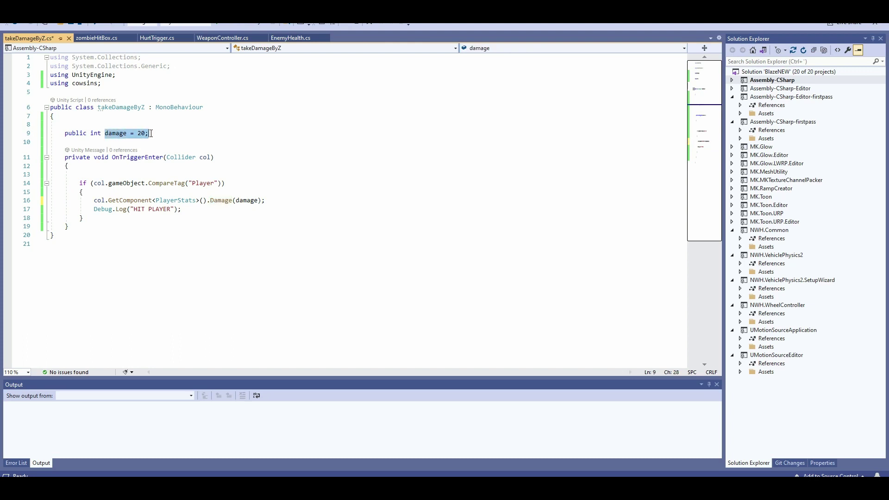
pyautogui.click(73, 24)
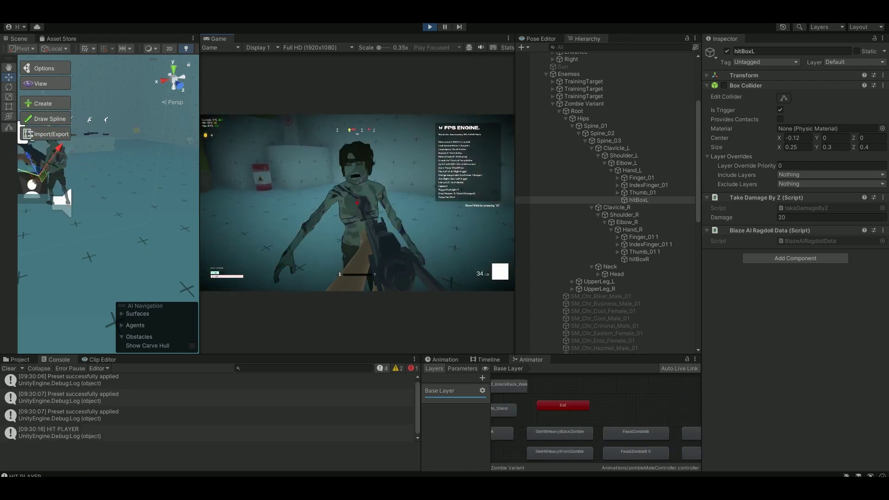
pyautogui.press('Escape')
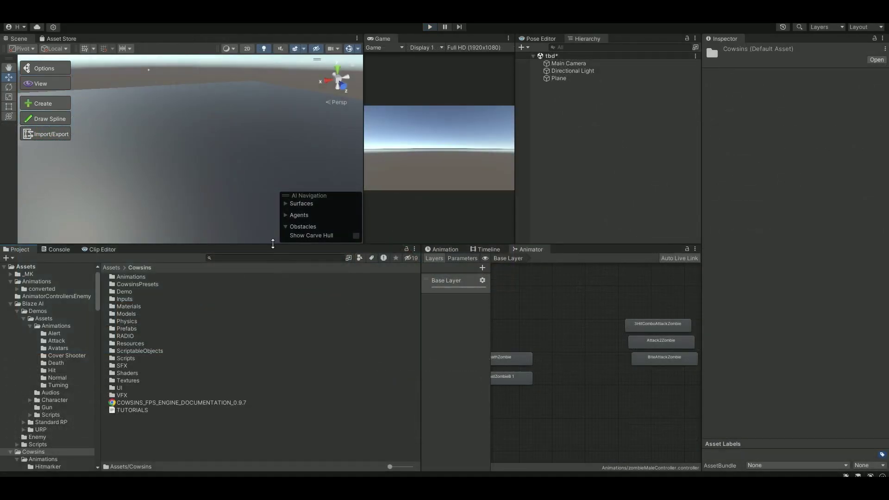
# - Place the CowsinsFPSController prefab from Cowsins/Prefabs/PlayerControllers on the plane in the tbd scene and frame it
pyautogui.moveTo(273, 244); pyautogui.dragTo(273, 285)
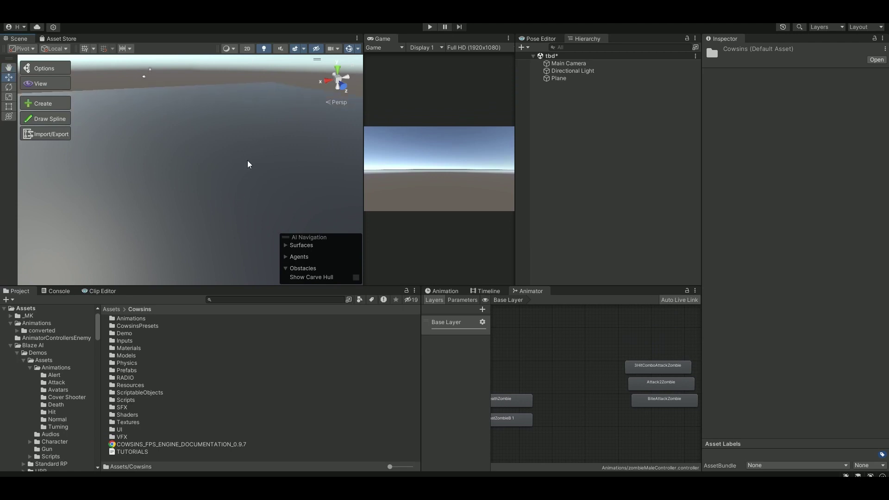
pyautogui.moveTo(249, 165); pyautogui.dragTo(313, 209, button='right')
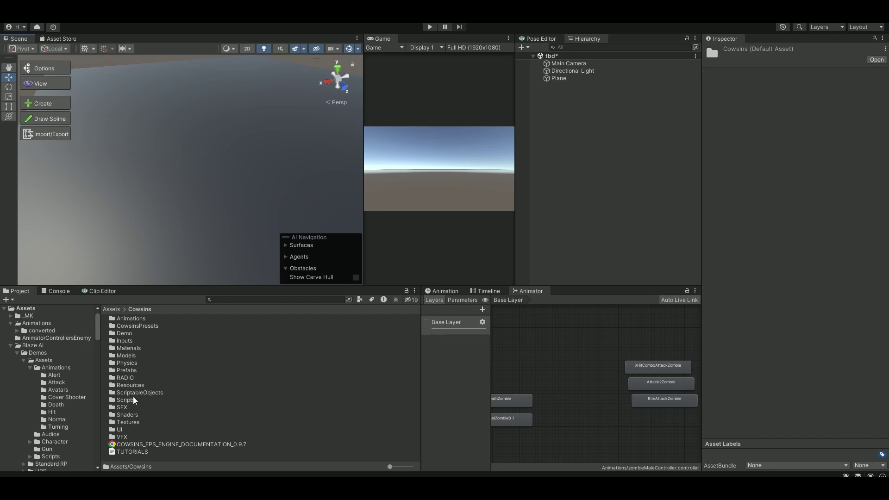
pyautogui.doubleClick(126, 371)
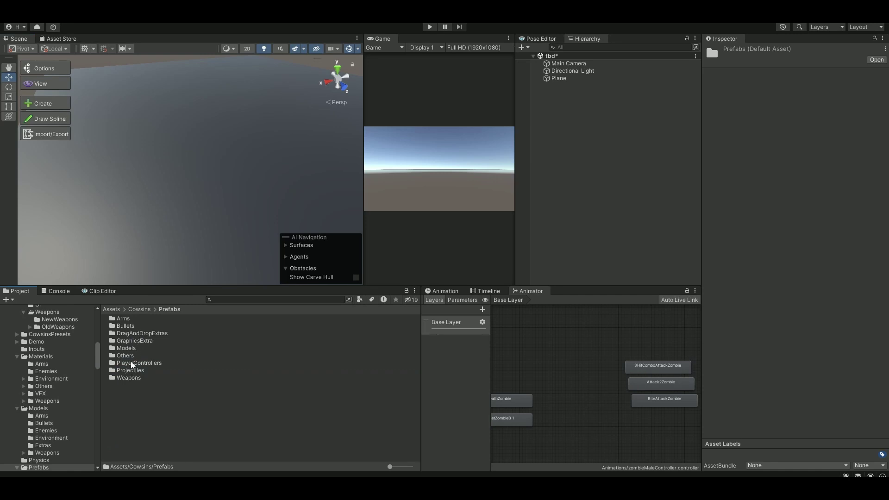
pyautogui.doubleClick(132, 364)
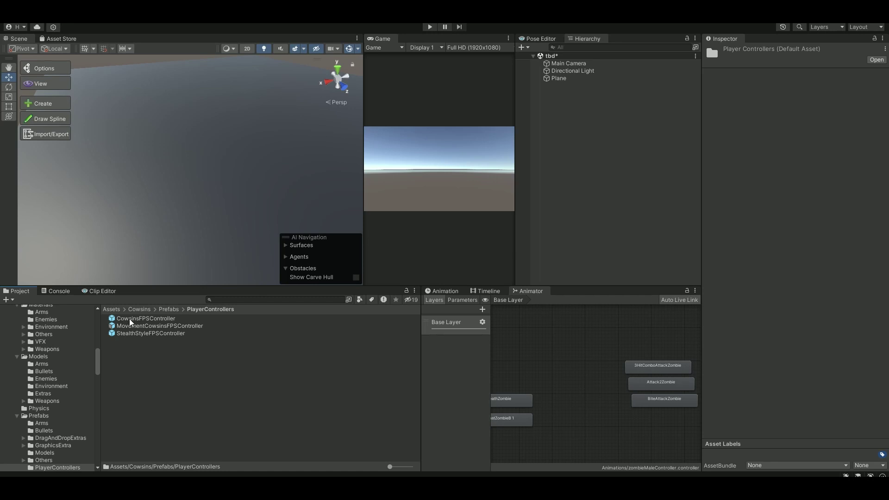
pyautogui.moveTo(130, 323); pyautogui.dragTo(163, 146)
pyautogui.press('f')
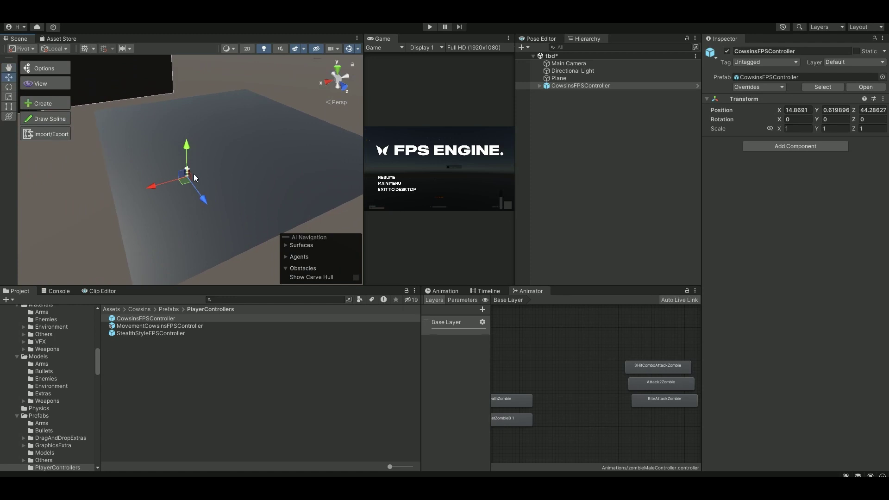
# - Expand CowsinsFPSController in the scene hierarchy and select the Plane to check its layer
pyautogui.click(540, 86)
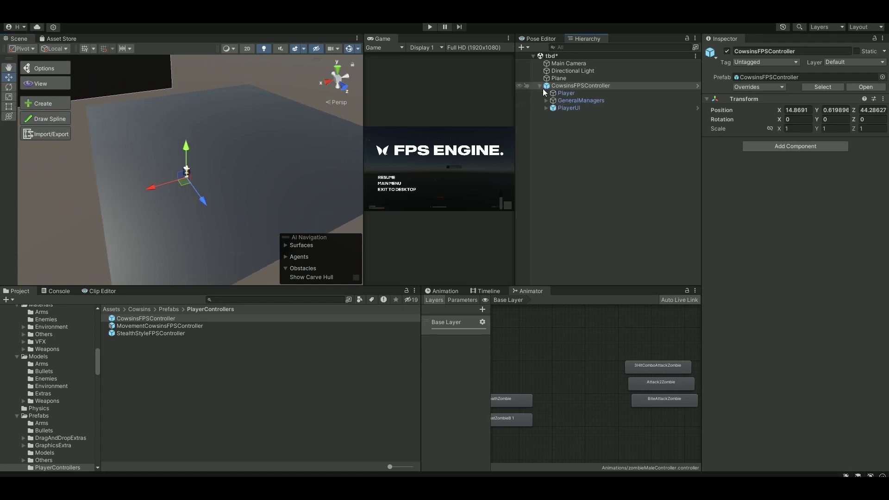
pyautogui.click(264, 149)
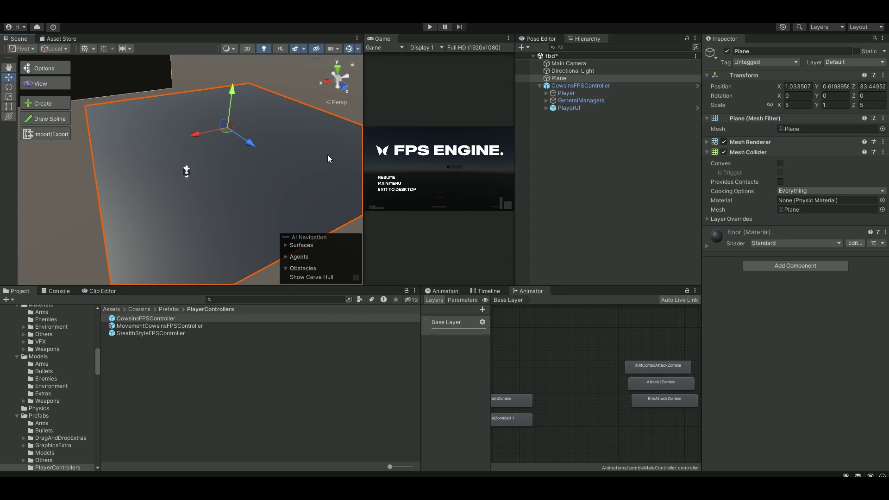
pyautogui.moveTo(309, 143); pyautogui.dragTo(274, 141, button='middle')
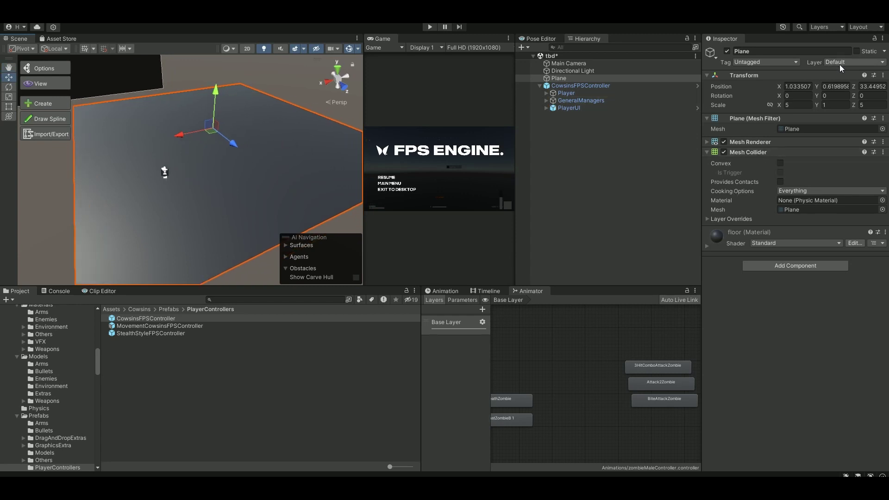
# - Expand the controller down to the inner Player object and open its Player Movement component
pyautogui.click(546, 93)
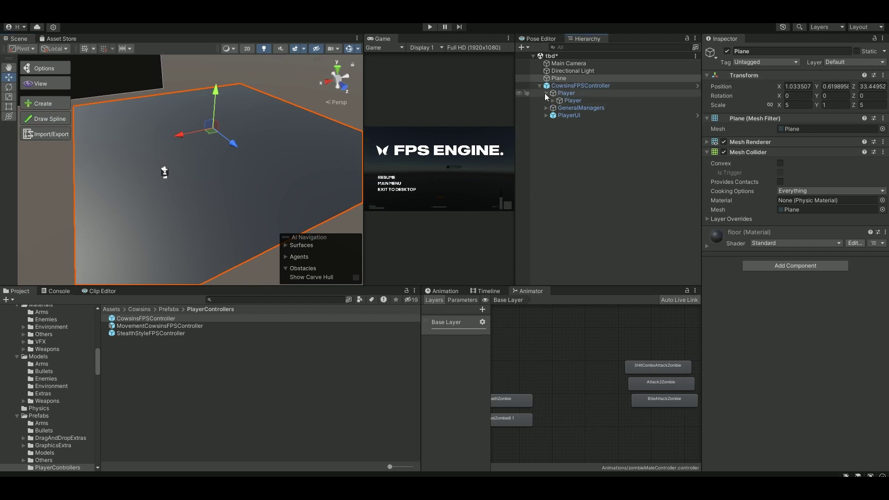
pyautogui.click(553, 99)
pyautogui.click(554, 101)
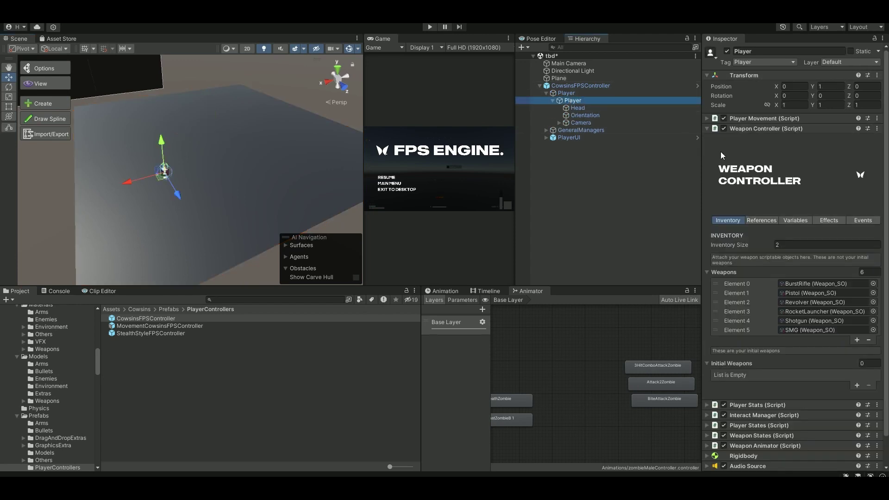
pyautogui.click(750, 119)
pyautogui.scroll(-2, 749, 180)
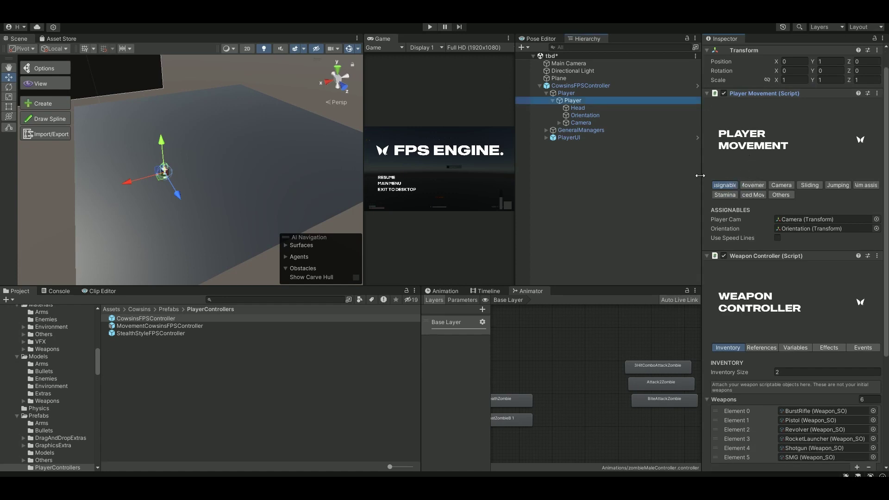
# - Widen the Inspector and check which layers the player's Movement settings include under What Is Ground
pyautogui.moveTo(701, 181); pyautogui.dragTo(616, 179)
pyautogui.click(680, 185)
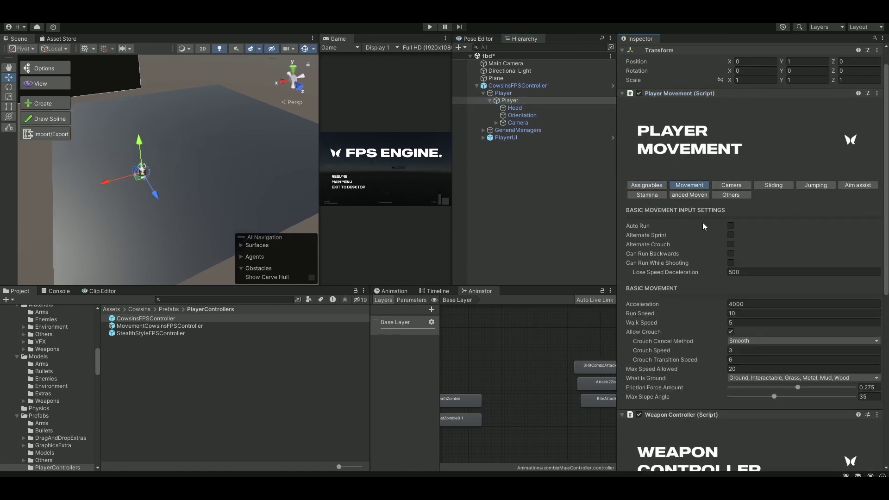
pyautogui.scroll(-4, 704, 216)
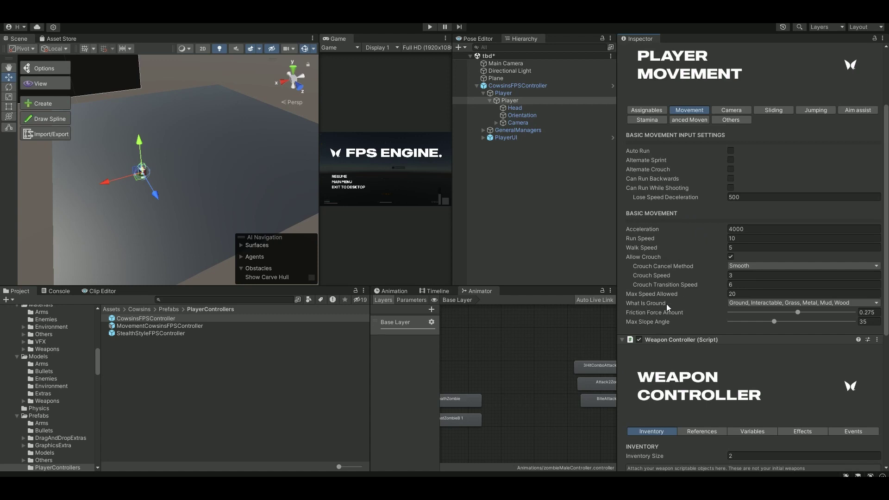
pyautogui.click(767, 304)
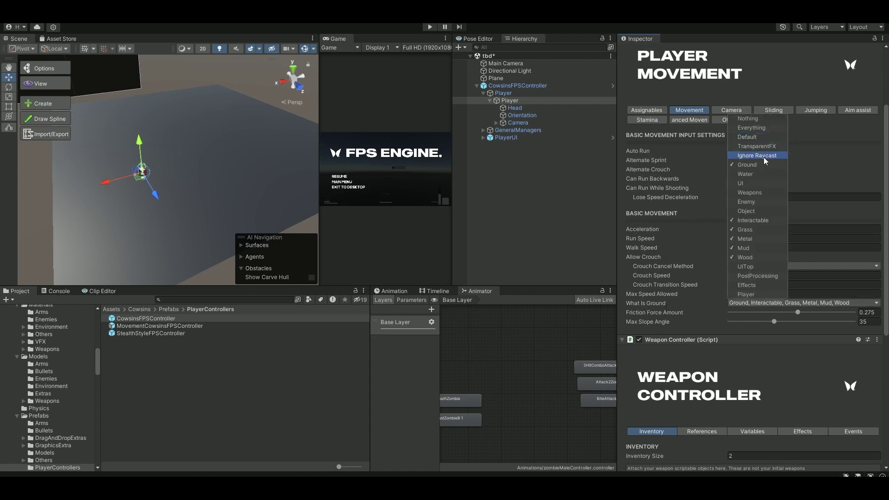
# - Set the Plane's layer to Ground and assign the Ground physic material to its Mesh Collider
pyautogui.click(496, 79)
pyautogui.click(805, 63)
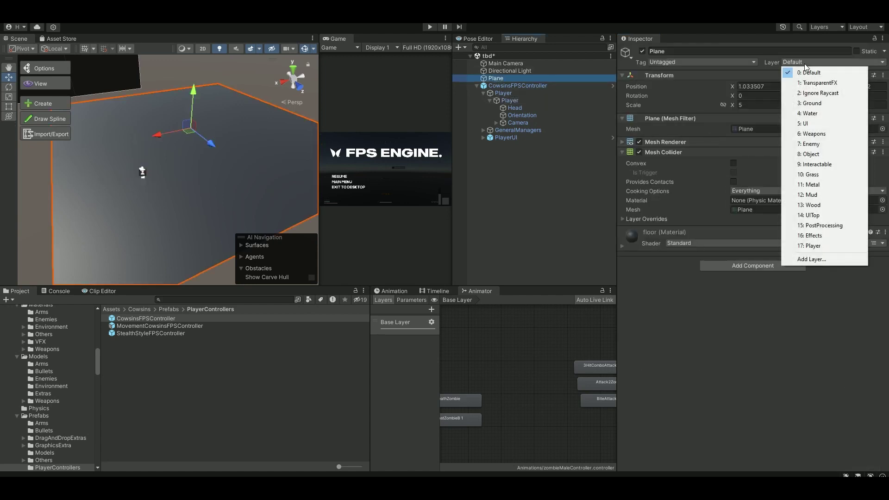
pyautogui.click(817, 104)
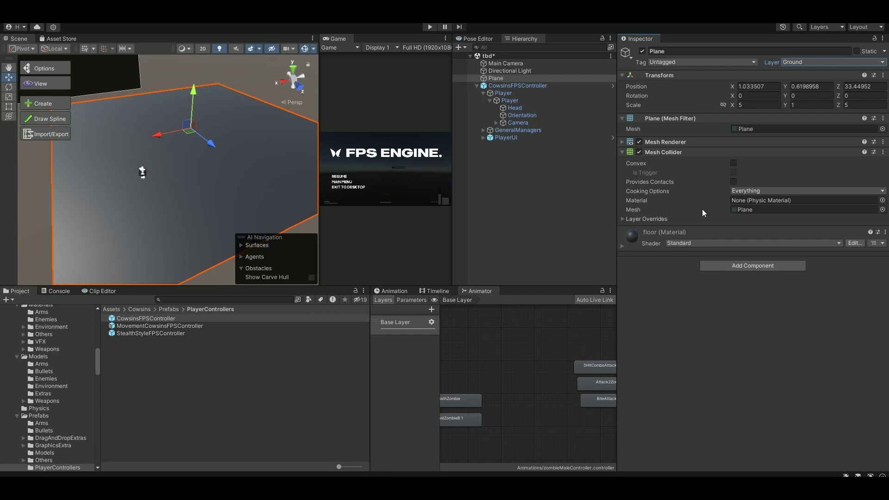
pyautogui.click(883, 201)
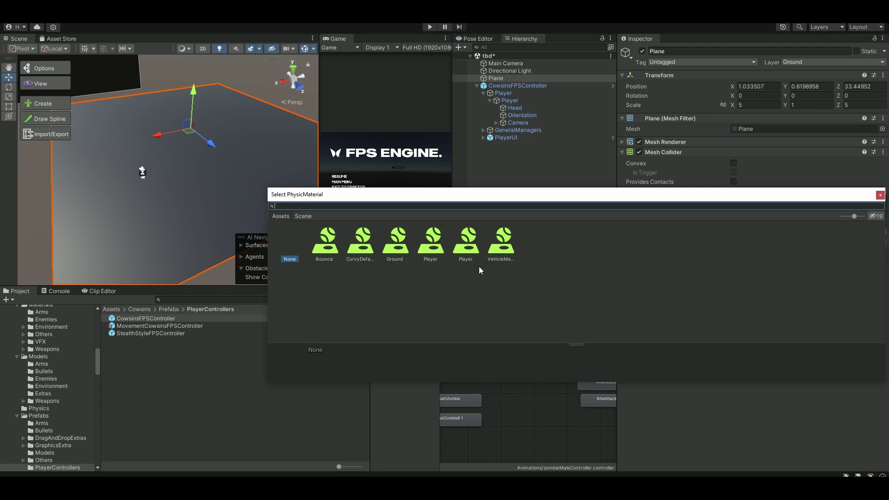
pyautogui.doubleClick(395, 238)
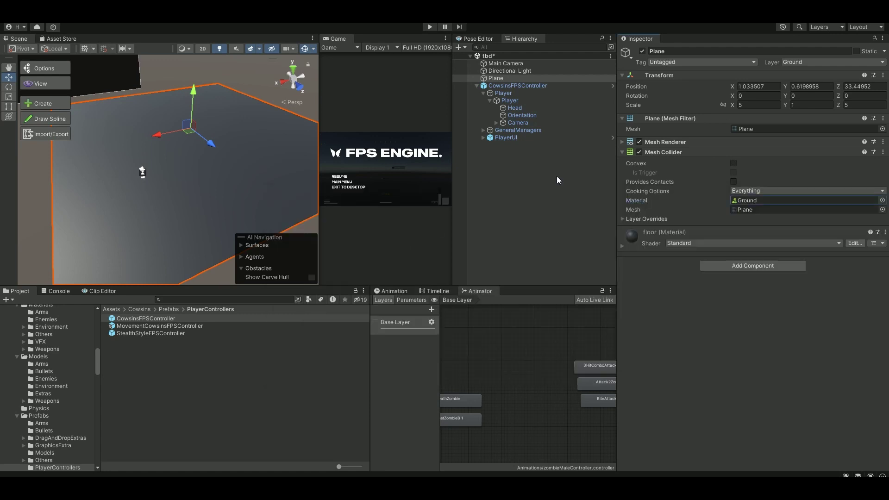
# - Playtest the tbd scene with the player controller, pause the game, and exit play mode
pyautogui.hotkey('ctrl', 'p')
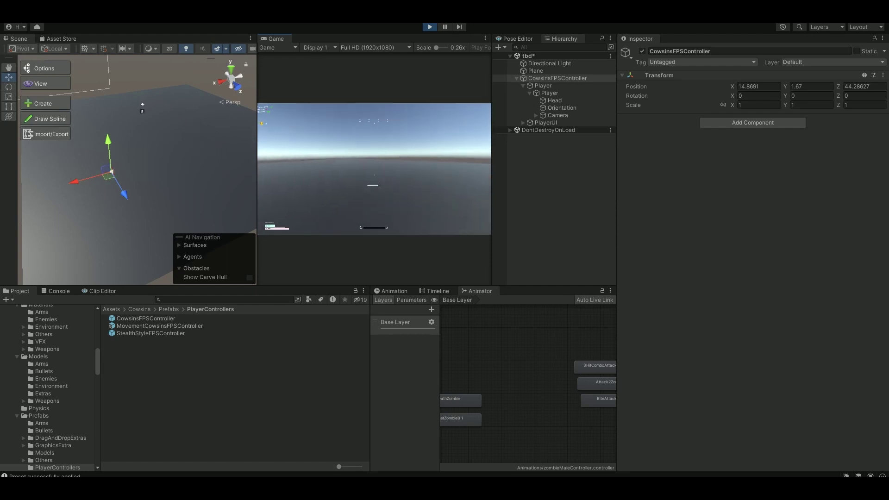
pyautogui.press('Escape')
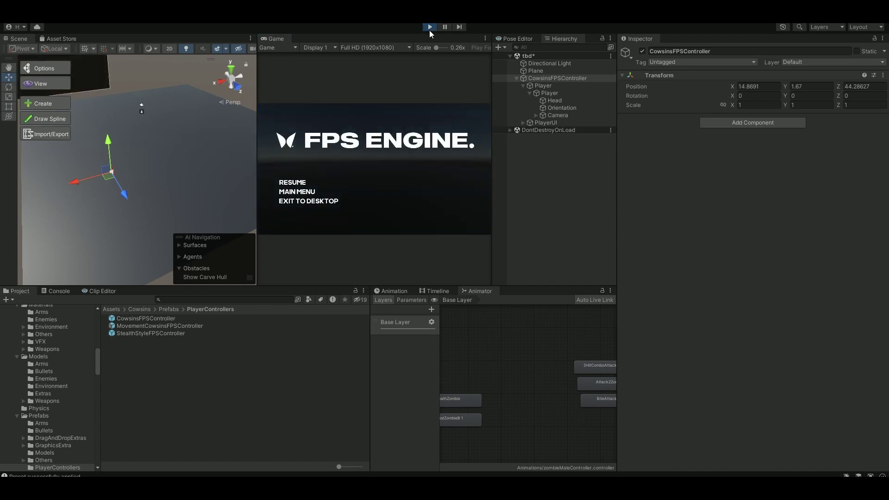
pyautogui.click(430, 27)
# - Add one Initial Weapons entry to the inner Player's Weapon Controller and assign the Shotgun weapon to it
pyautogui.click(557, 93)
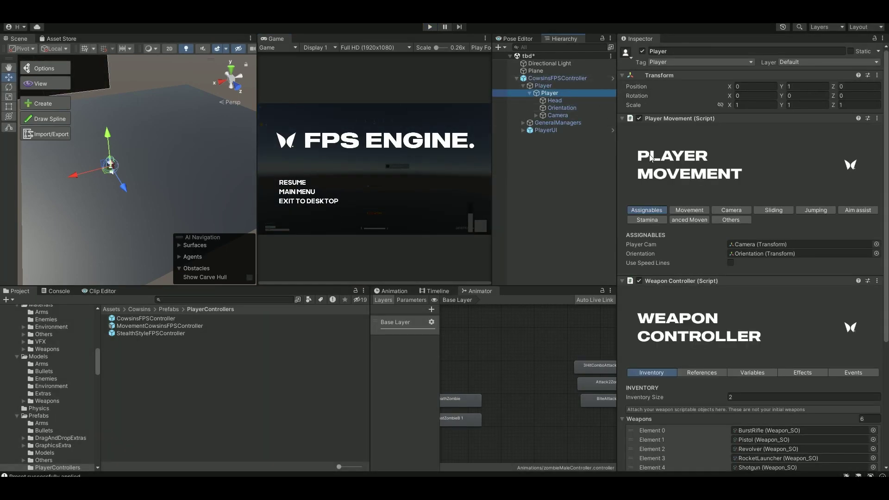
pyautogui.scroll(-6, 719, 188)
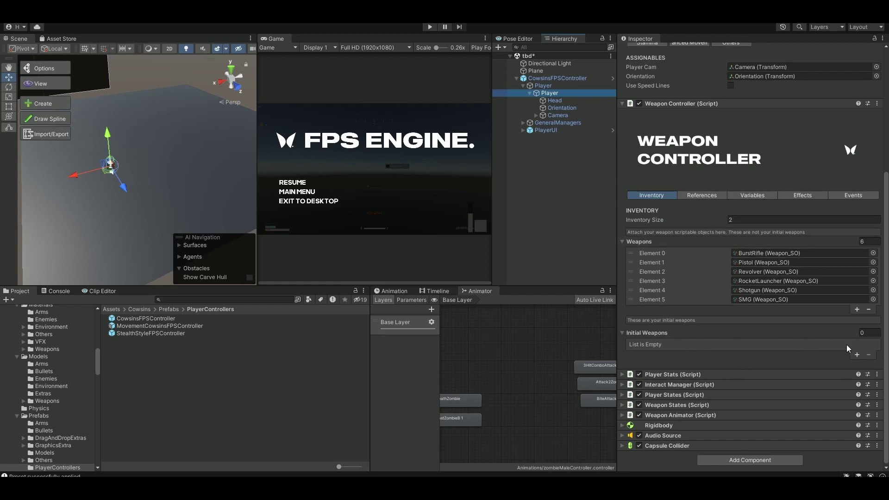
pyautogui.click(858, 355)
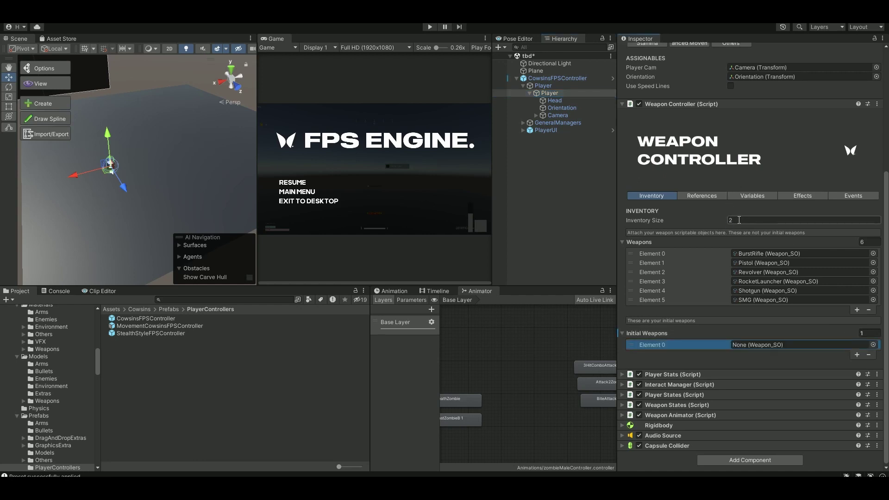
pyautogui.click(873, 345)
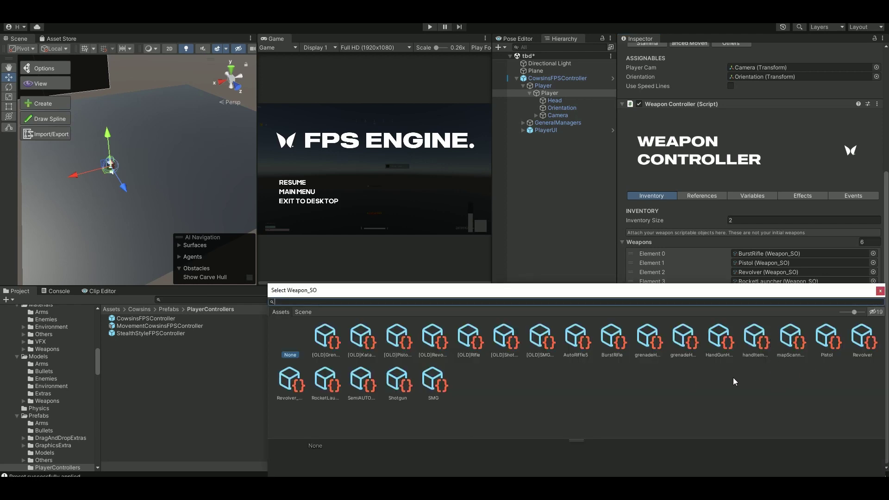
pyautogui.doubleClick(398, 382)
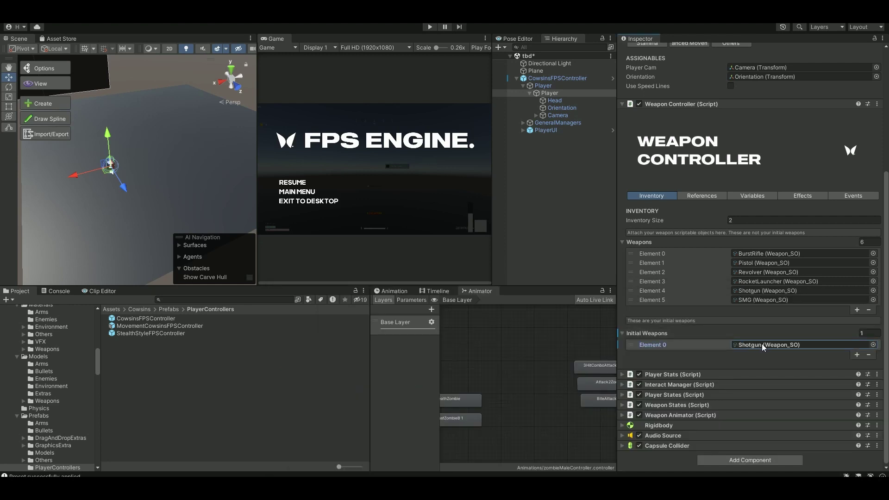
# - Add a second entry to the player's Initial Weapons list and assign the Pistol weapon to it
pyautogui.click(857, 355)
pyautogui.click(873, 354)
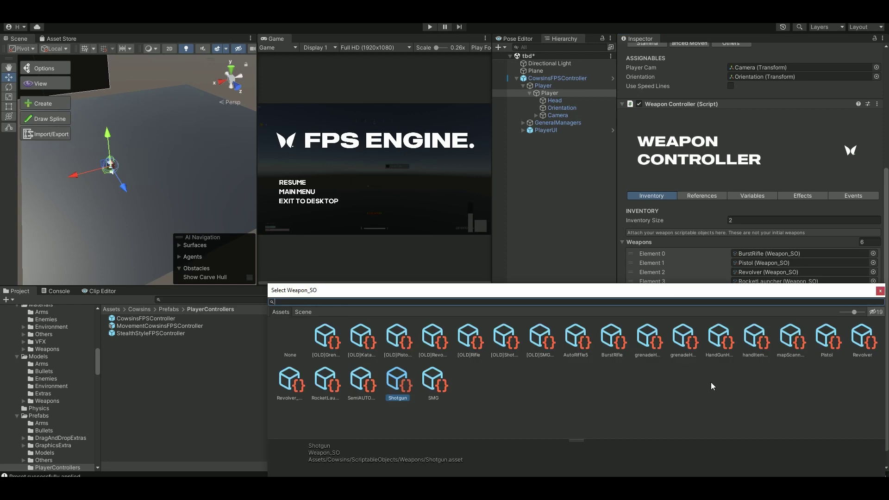
pyautogui.doubleClick(832, 345)
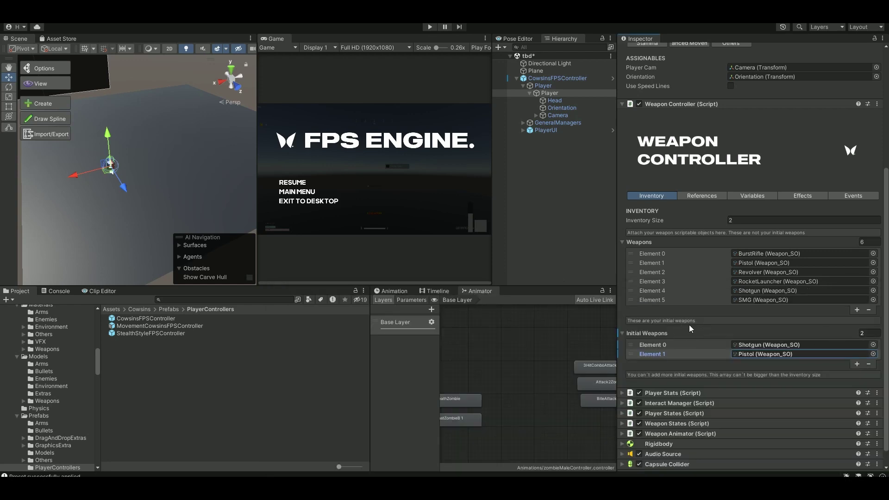
# - Play-test the scene with a widened Game view, walking and sprinting forward with the shotgun
pyautogui.click(430, 26)
pyautogui.moveTo(257, 150); pyautogui.dragTo(181, 150)
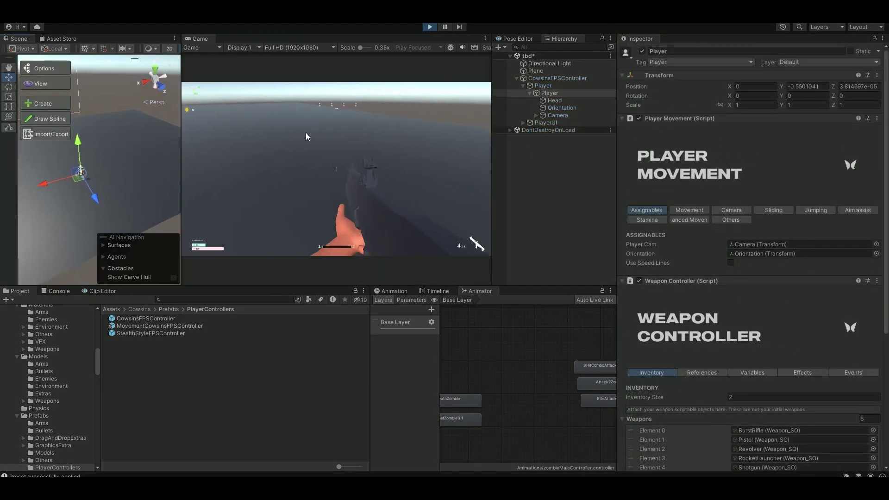
pyautogui.press('w')
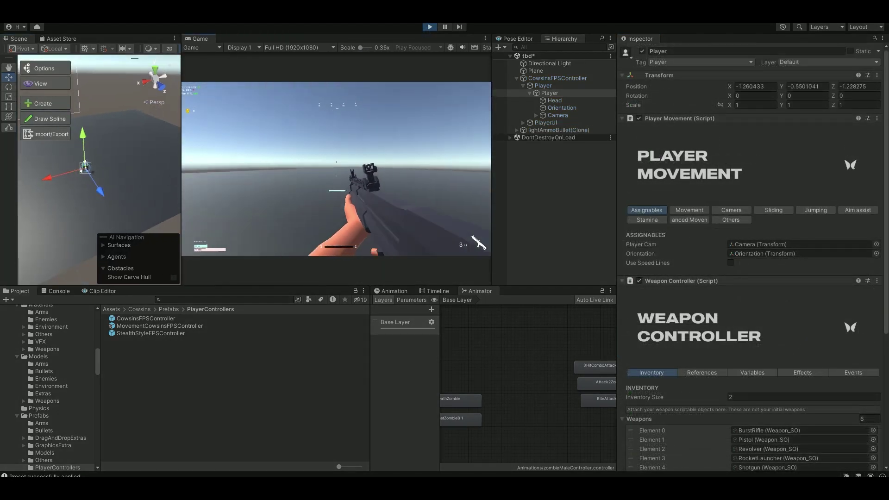
pyautogui.press('shift')
pyautogui.press('w')
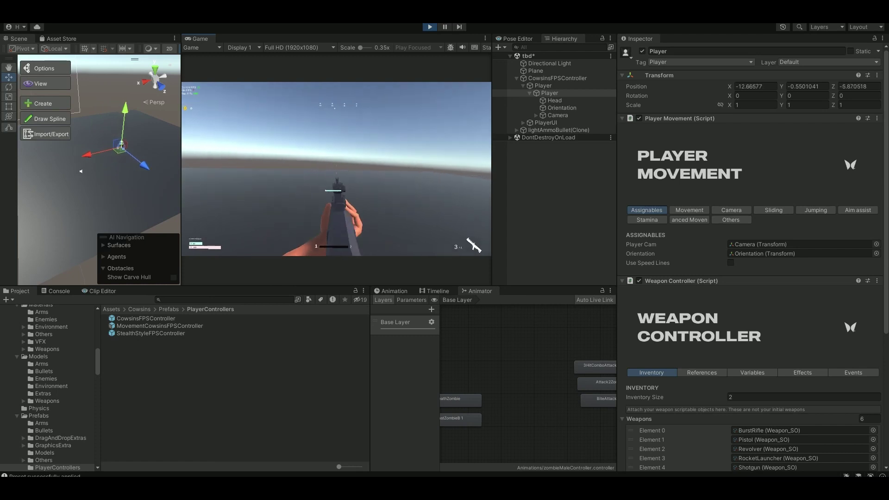
# - Switch to the second weapon, walk and jump with it, and end the play test
pyautogui.press('2')
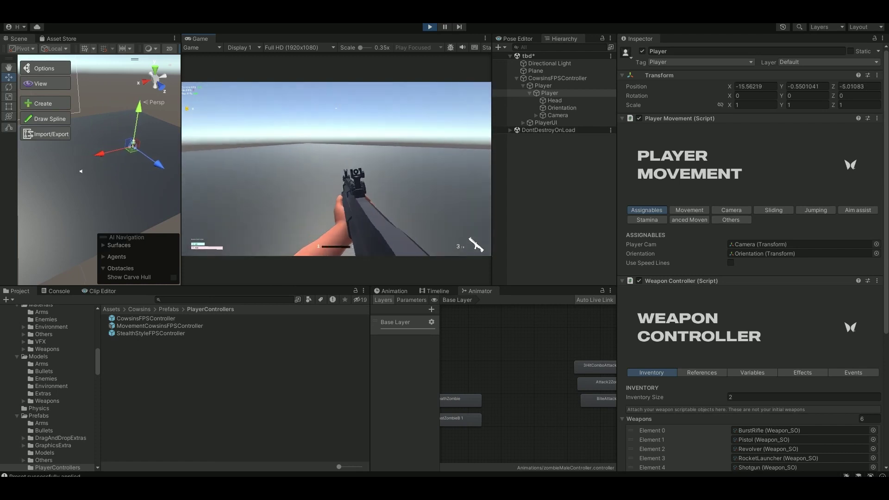
pyautogui.press('w')
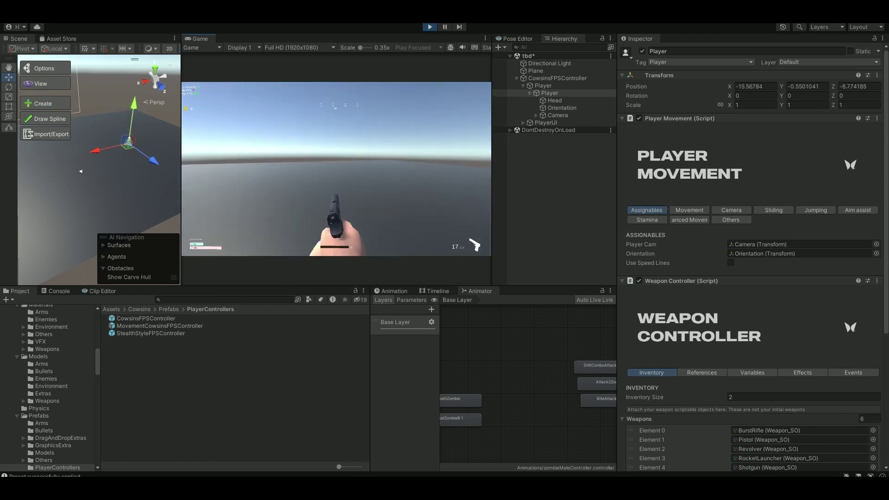
pyautogui.press('space')
pyautogui.press('space')
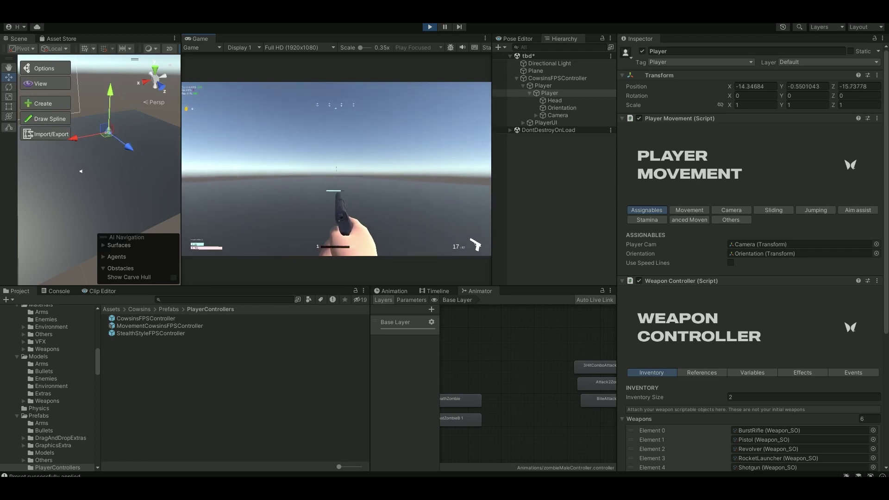
pyautogui.press('Escape')
pyautogui.click(430, 27)
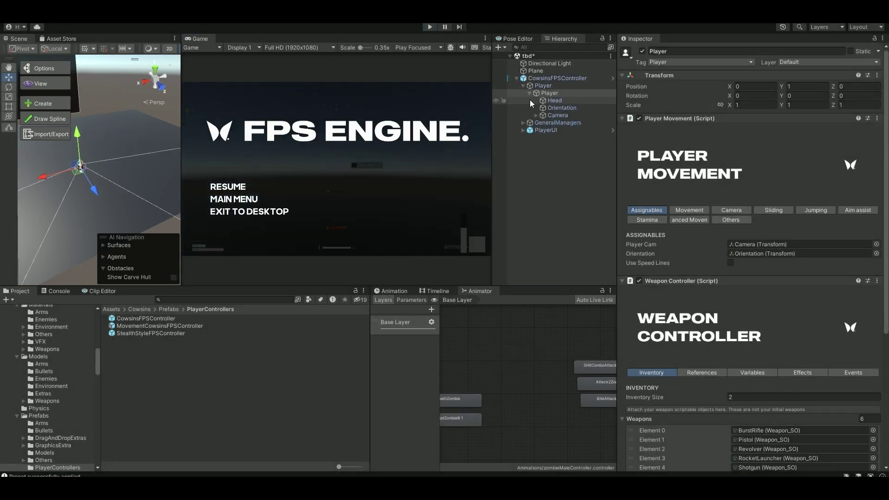
# - Review the Weapon Controller's references and variables, including the available Hit Layer options
pyautogui.scroll(-4, 672, 327)
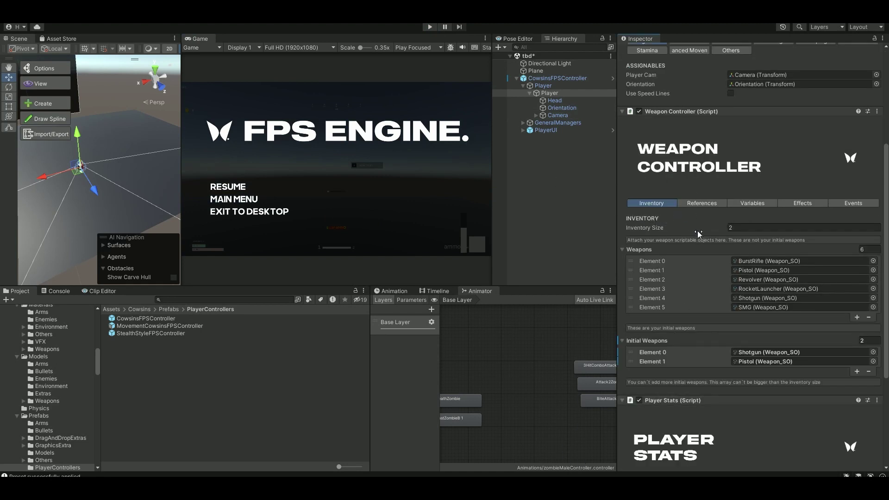
pyautogui.click(713, 201)
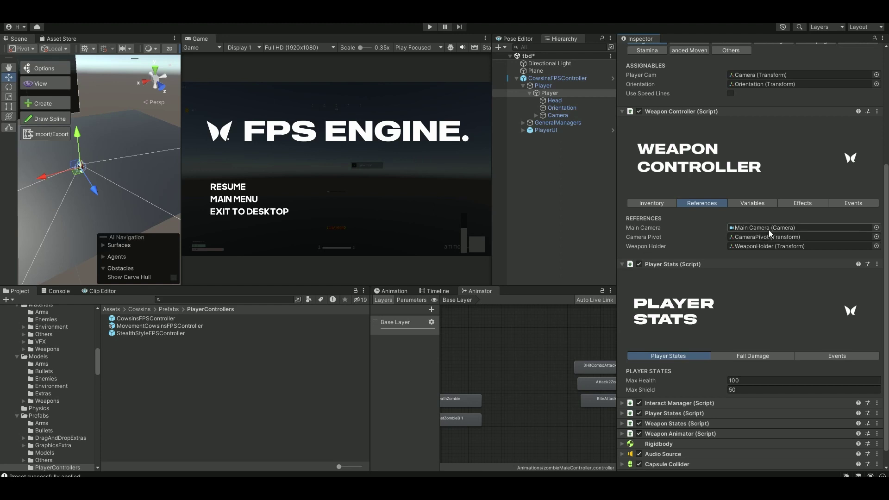
pyautogui.click(769, 204)
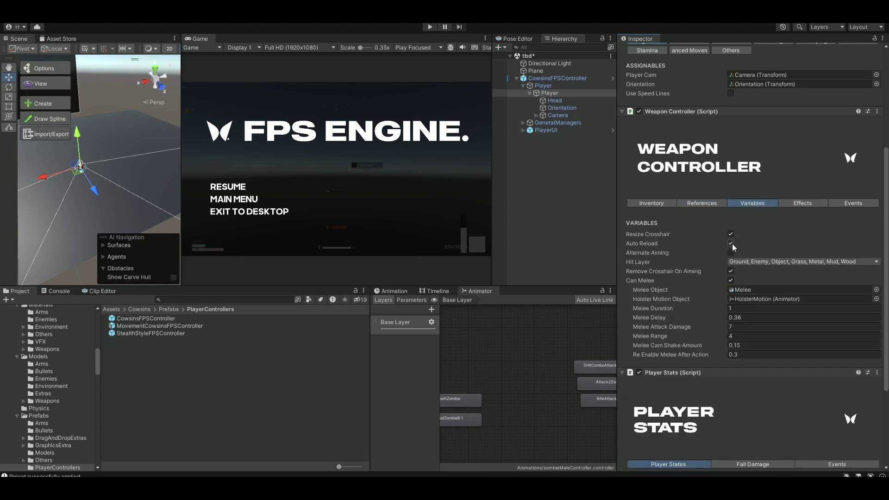
pyautogui.click(843, 262)
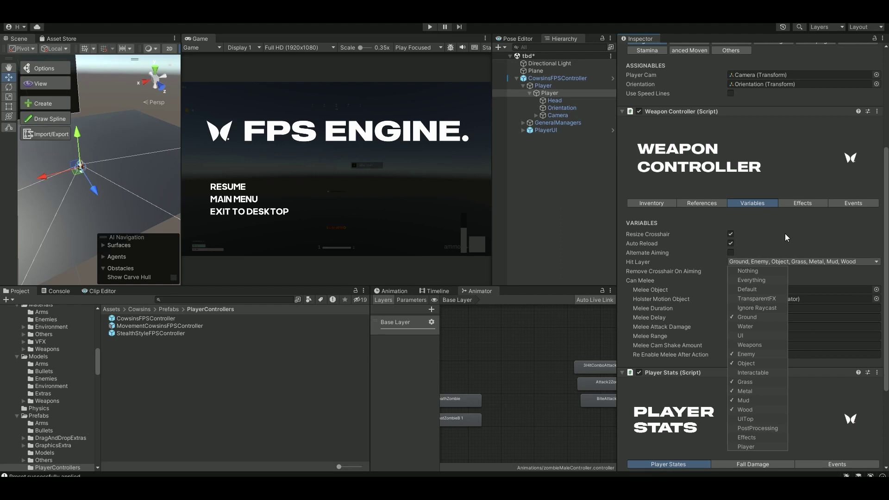
pyautogui.click(798, 234)
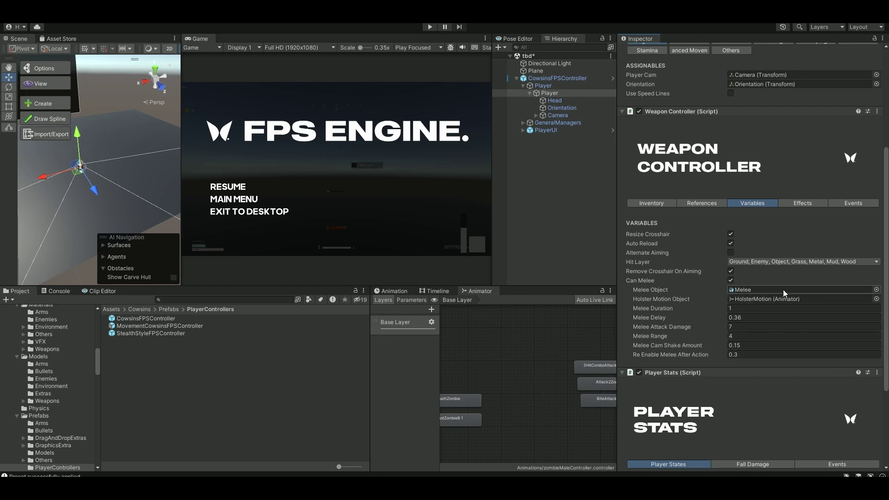
# - Examine the Weapon Controller's impact effects and locate the metal and enemy impact prefabs in the project
pyautogui.click(810, 203)
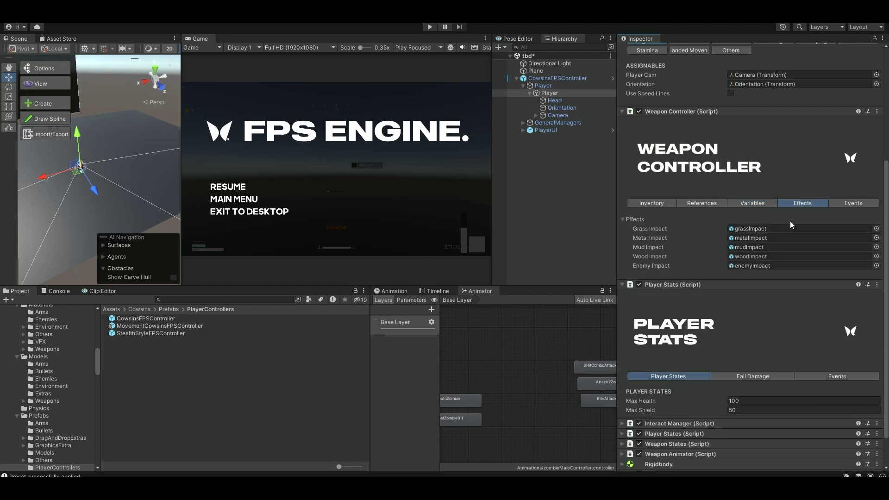
pyautogui.click(749, 237)
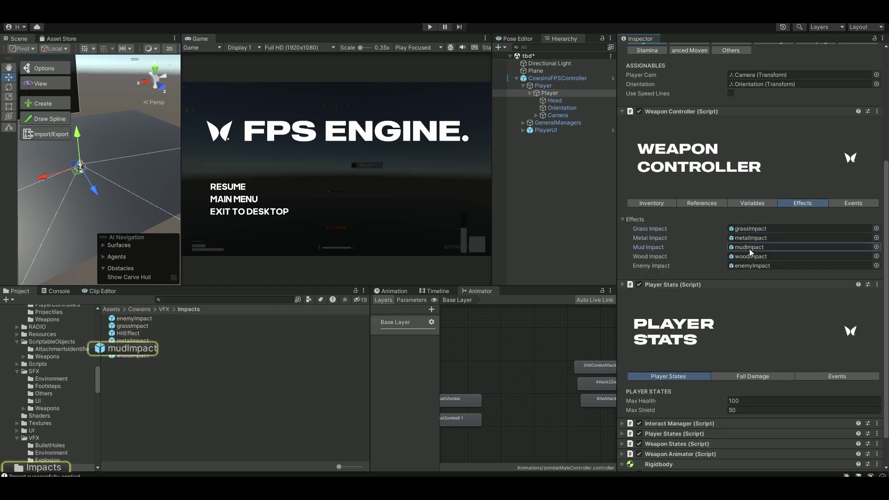
pyautogui.click(748, 265)
# - Review the Weapon Controller's event lists and Custom Shot list, collapsing each one again
pyautogui.click(853, 204)
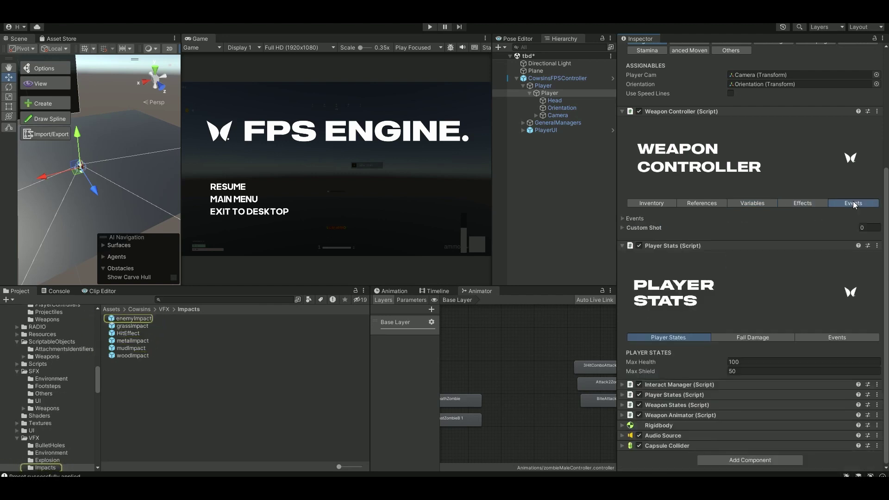
pyautogui.click(623, 218)
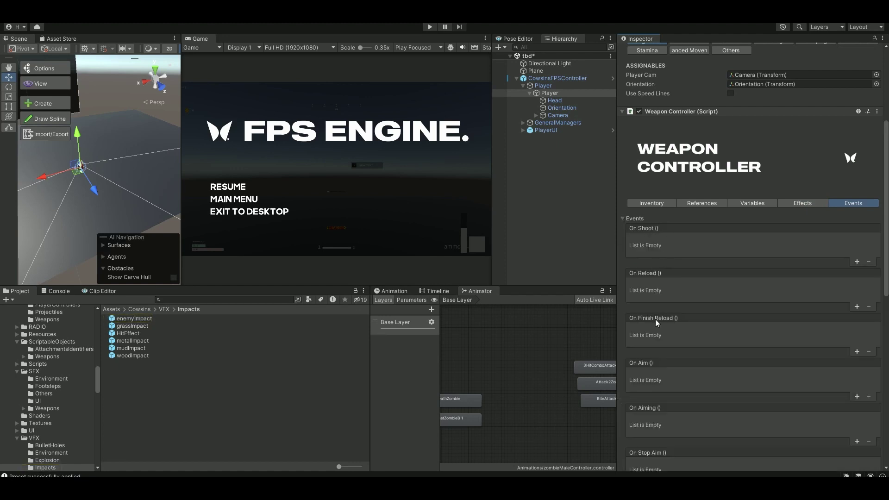
pyautogui.click(623, 218)
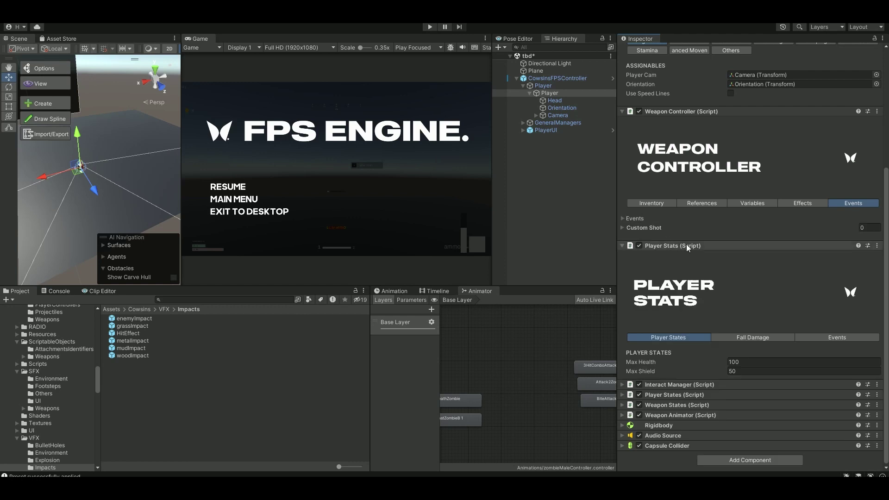
pyautogui.click(623, 227)
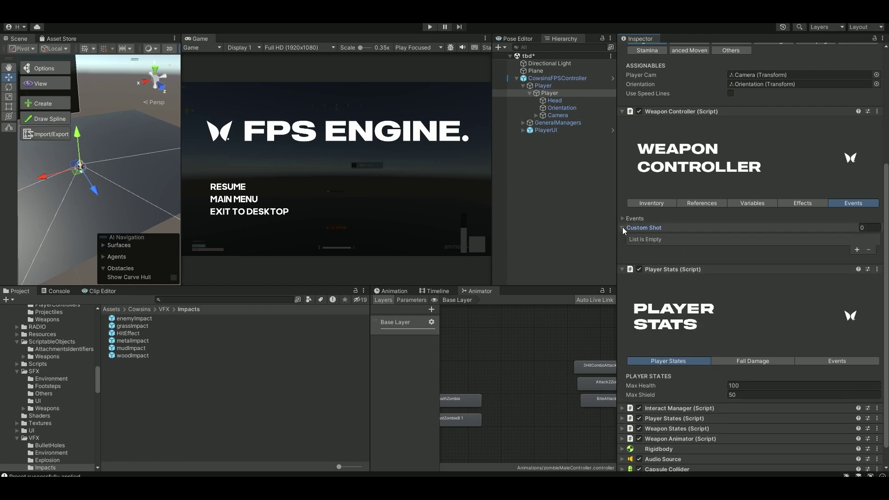
pyautogui.click(623, 227)
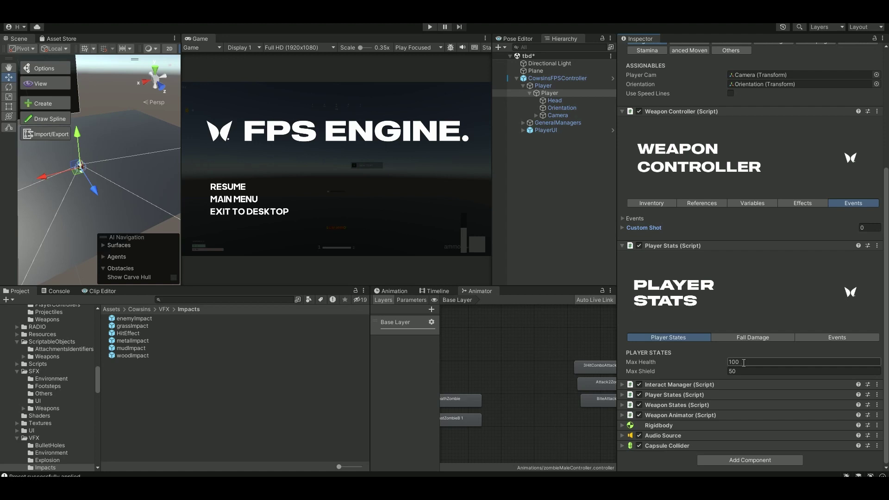
# - Review the Player Stats fall damage settings and its death, damage and heal events
pyautogui.click(751, 339)
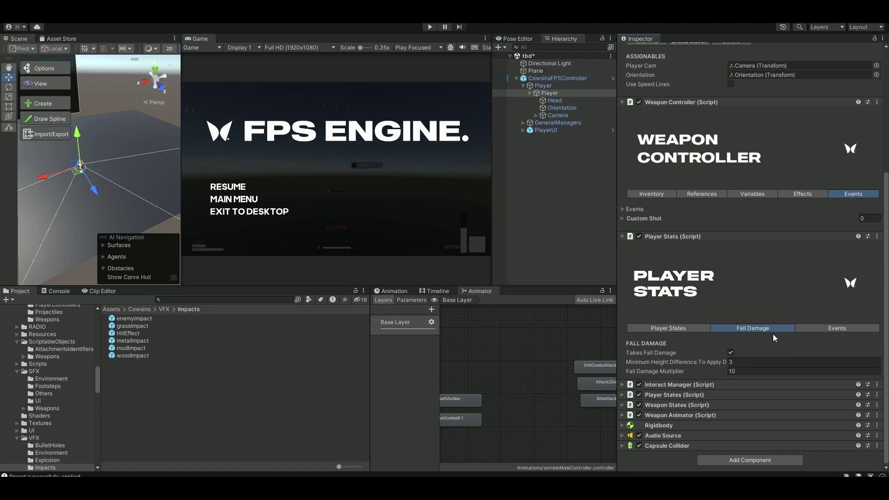
pyautogui.click(825, 329)
pyautogui.scroll(-3, 711, 355)
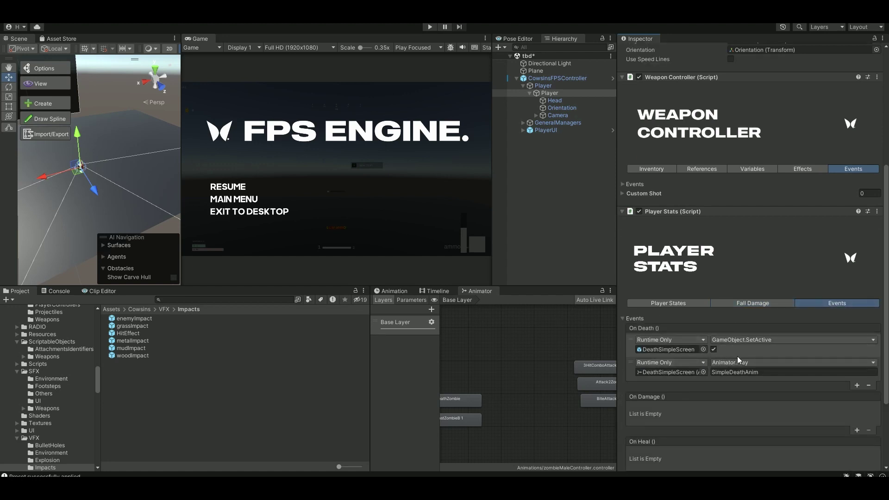
pyautogui.scroll(-3, 732, 390)
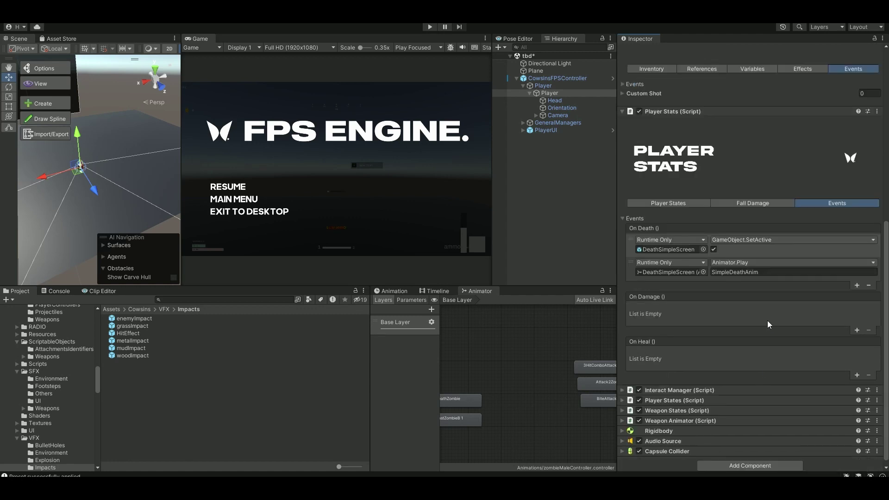
# - Expand the Interact Manager and review its references, interaction settings and events
pyautogui.click(674, 385)
pyautogui.scroll(-3, 746, 379)
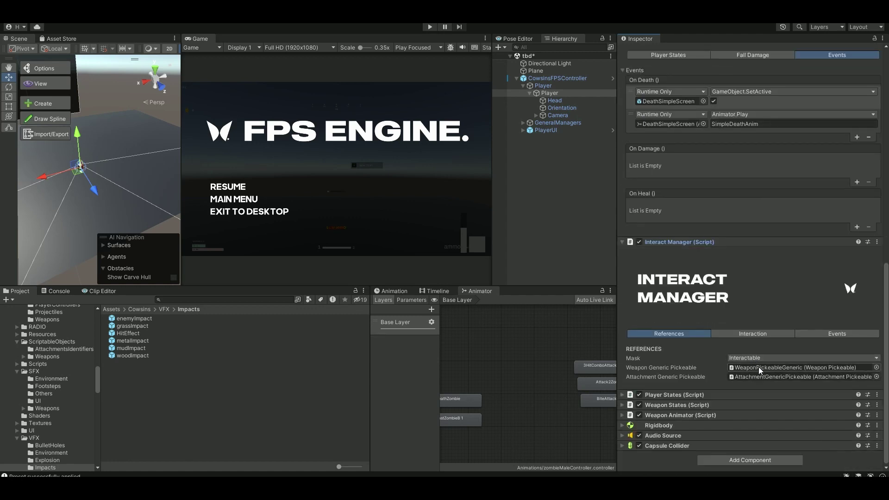
pyautogui.click(748, 337)
pyautogui.scroll(-2, 759, 340)
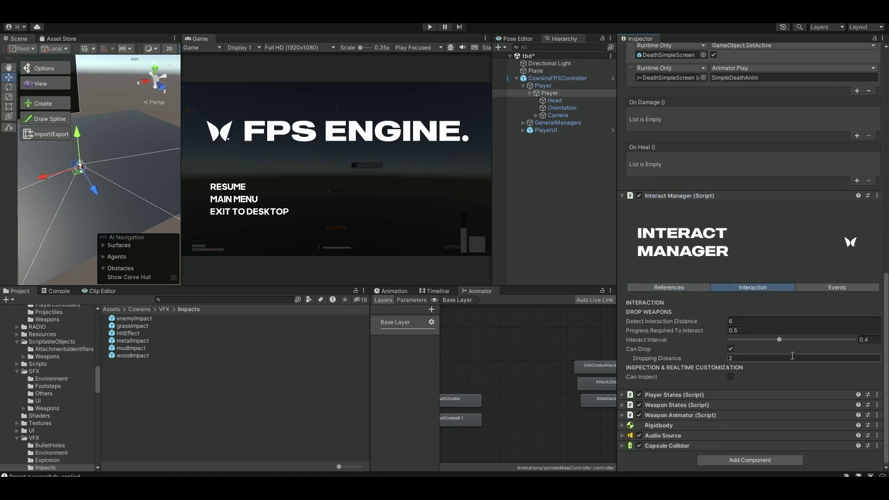
pyautogui.click(816, 291)
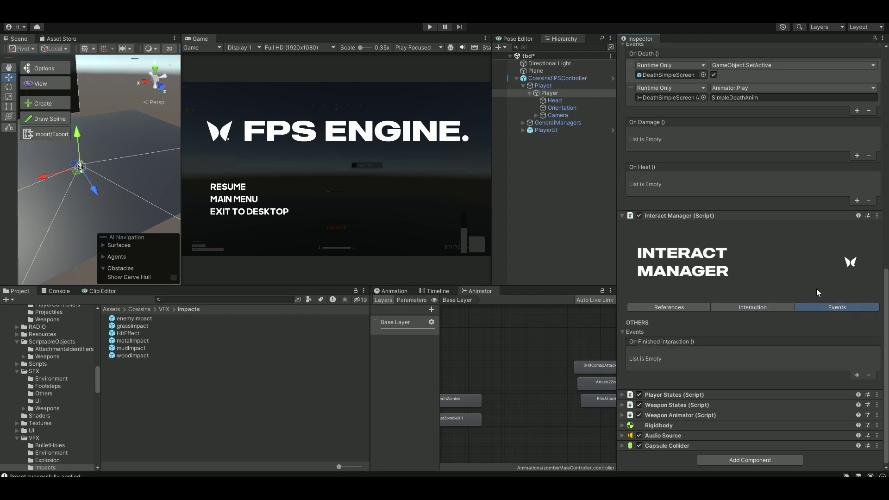
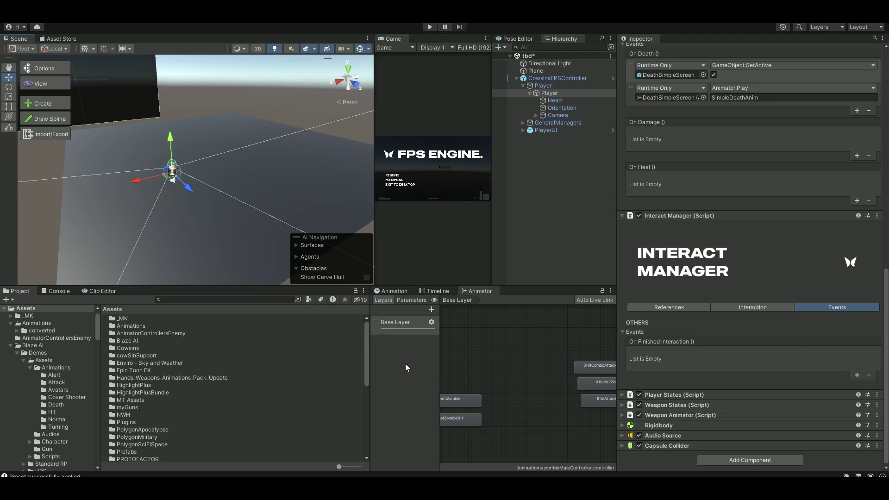
# - Open the Prefabs folder of Hands_Weapons_Animations_Pack_Update and show Automatic_Rifle_05 in an enlarged preview
pyautogui.click(132, 347)
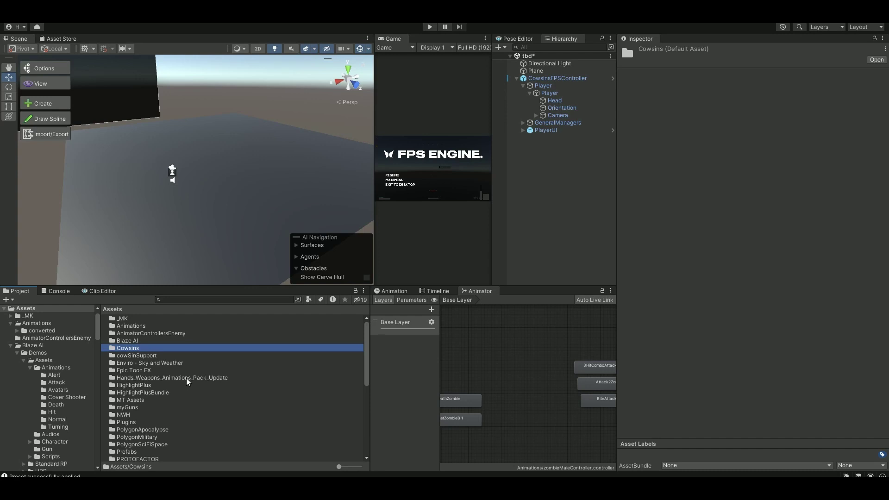
pyautogui.doubleClick(178, 379)
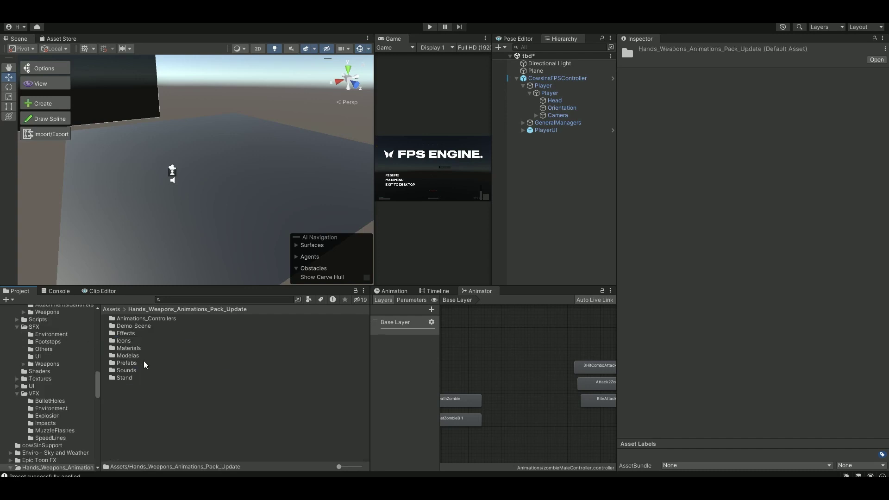
pyautogui.doubleClick(129, 364)
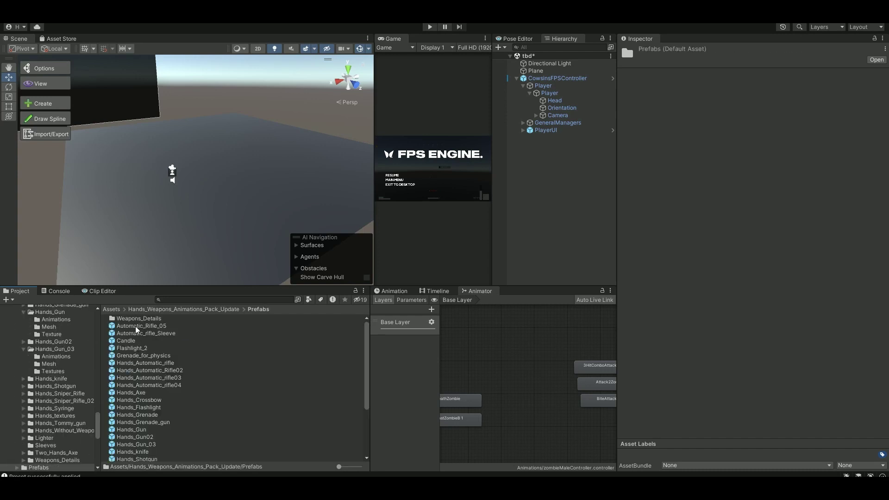
pyautogui.click(139, 329)
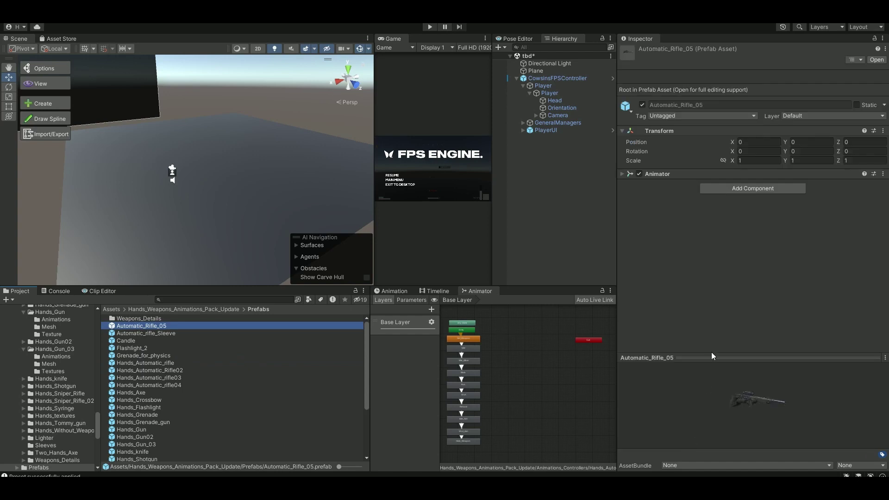
pyautogui.moveTo(713, 356); pyautogui.dragTo(690, 217)
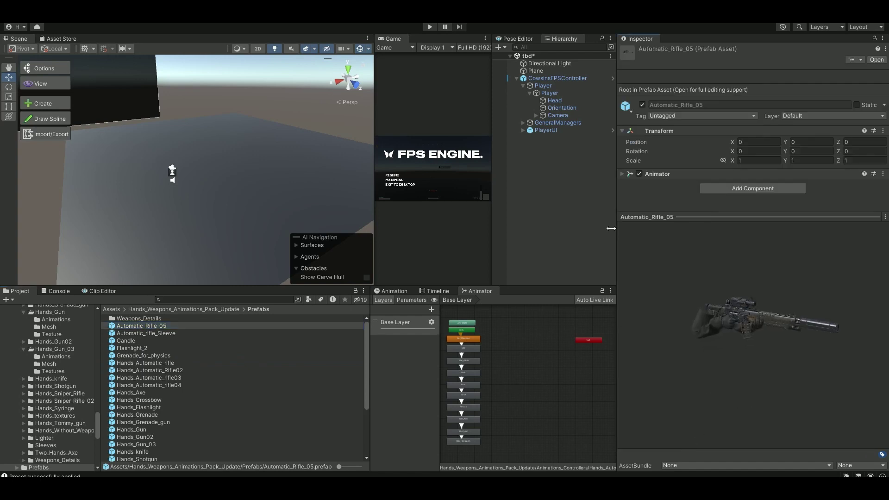
# - Preview the weapon prefabs one after another, from Automatic_rifle_Sleeve down to Hands_Automatic_Rifle02
pyautogui.click(172, 334)
pyautogui.press('Down')
pyautogui.press('Down')
pyautogui.press('Down')
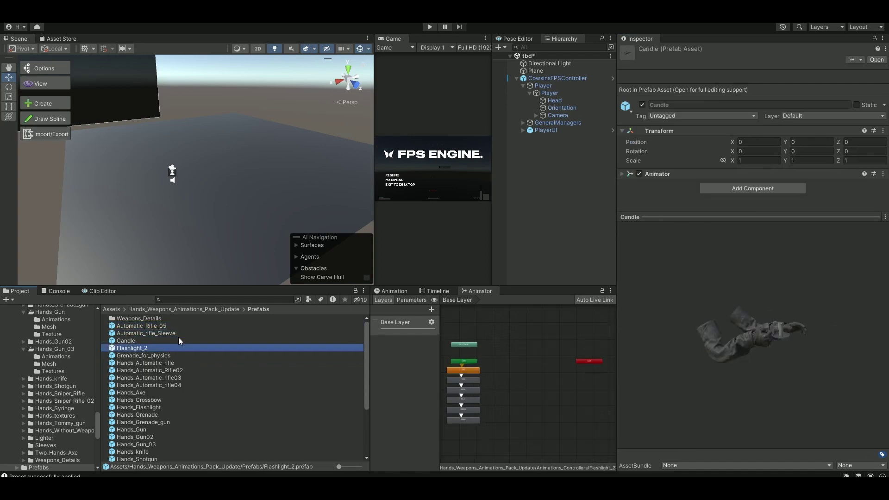
pyautogui.press('Down')
pyautogui.press('Down')
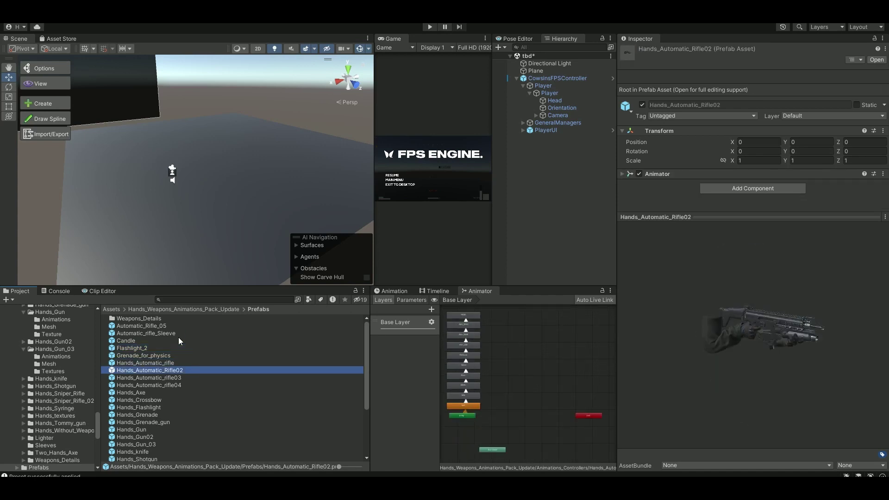
# - Preview the remaining hand weapon prefabs one after another, from Hands_Automatic_rifle03 through to Hands_Shotgun
pyautogui.press('Down')
pyautogui.press('Down')
pyautogui.press('Down')
pyautogui.press('Down')
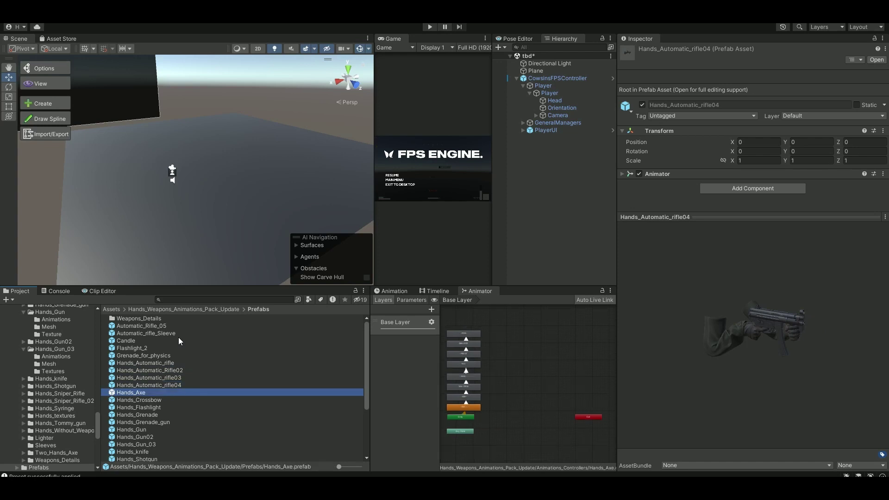
pyautogui.press('Down')
pyautogui.press('Down')
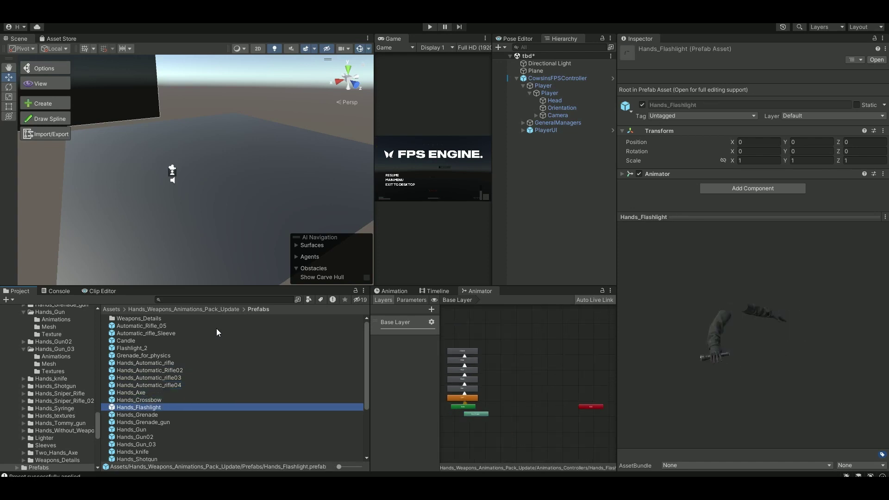
pyautogui.press('Down')
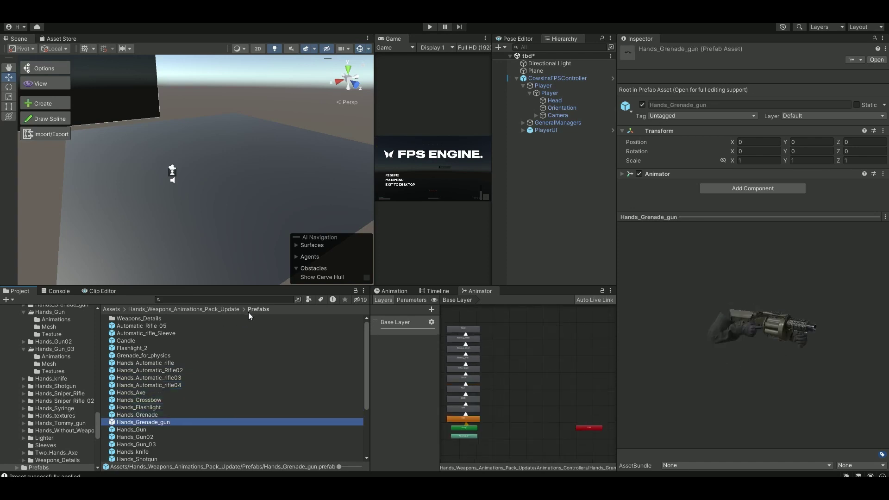
pyautogui.press('Down')
pyautogui.scroll(-3, 210, 396)
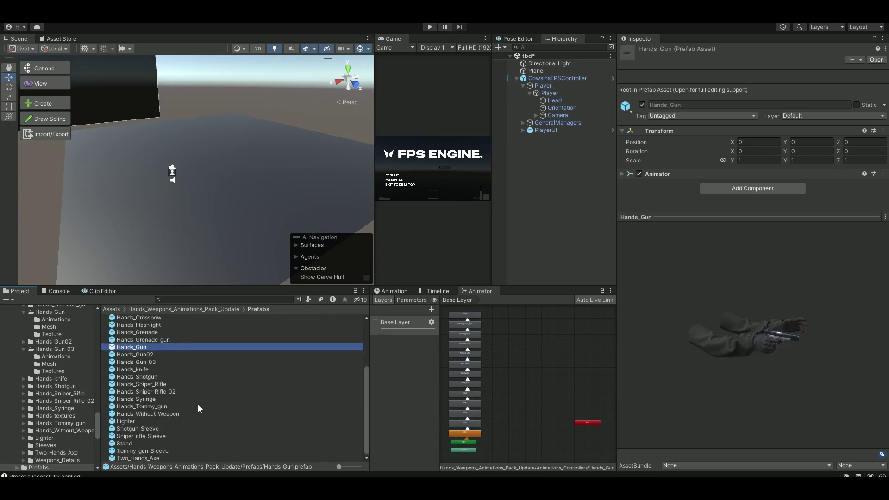
pyautogui.click(145, 408)
pyautogui.click(257, 378)
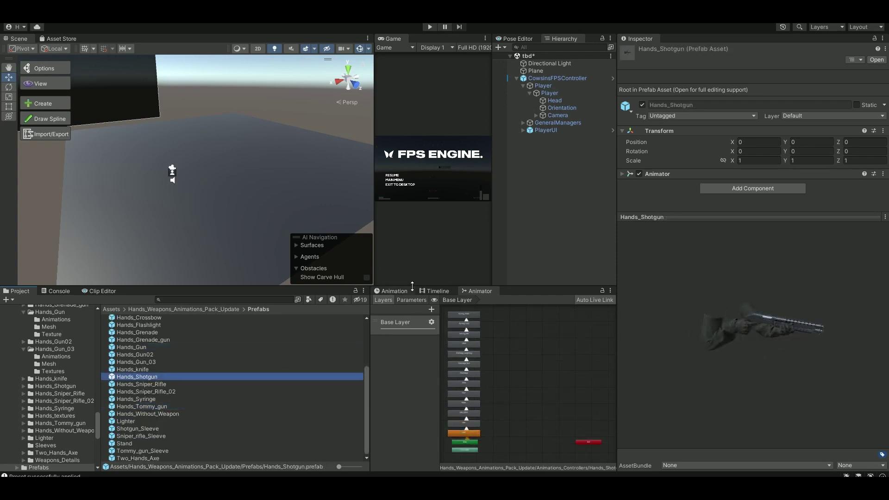
# - Open the Weapons folder inside Cowsins/ScriptableObjects in the project assets
pyautogui.click(115, 309)
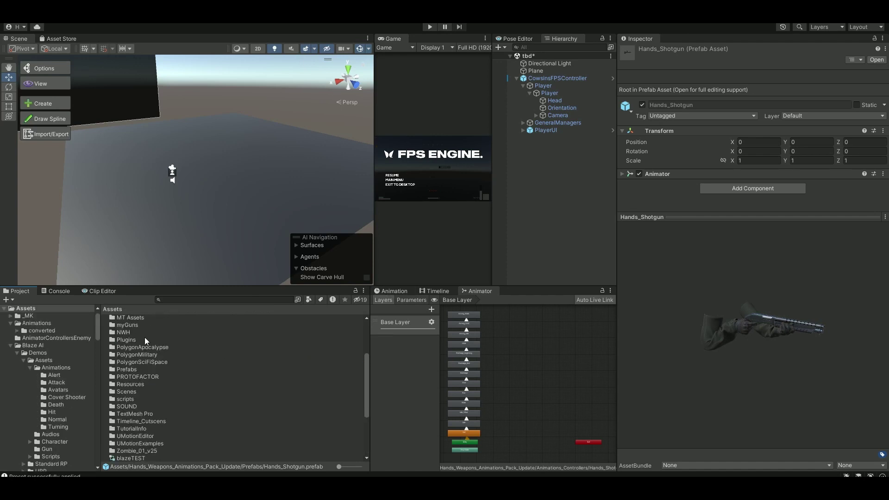
pyautogui.scroll(4, 145, 337)
pyautogui.doubleClick(128, 348)
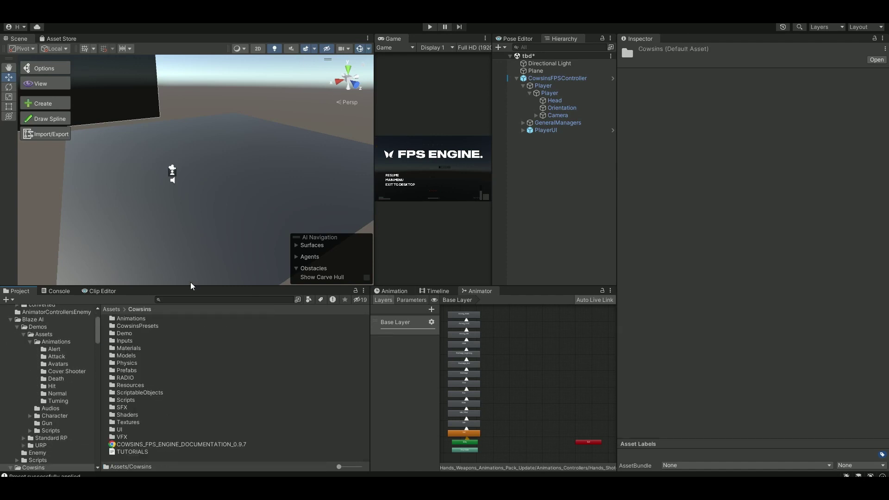
pyautogui.doubleClick(130, 393)
pyautogui.doubleClick(128, 329)
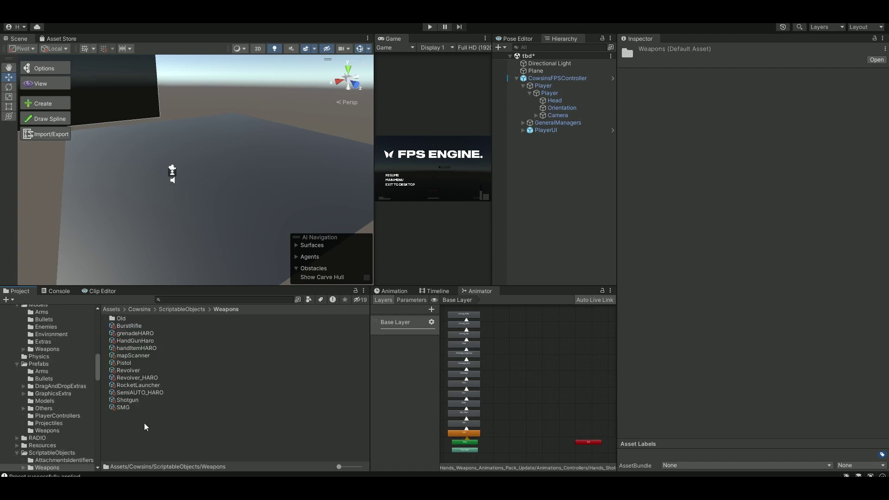
# - Create a new Cowsins weapon asset in the Weapons folder and name it shotGunHARO
pyautogui.rightClick(137, 435)
pyautogui.moveTo(208, 182)
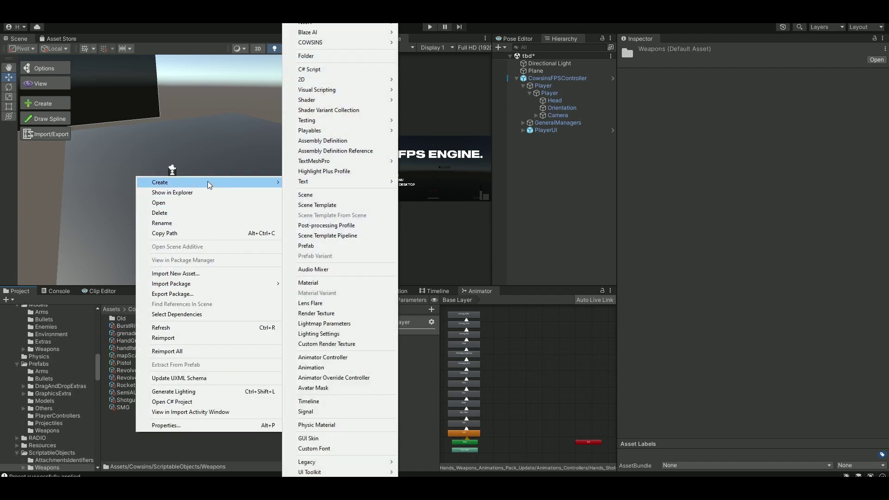
pyautogui.moveTo(333, 42)
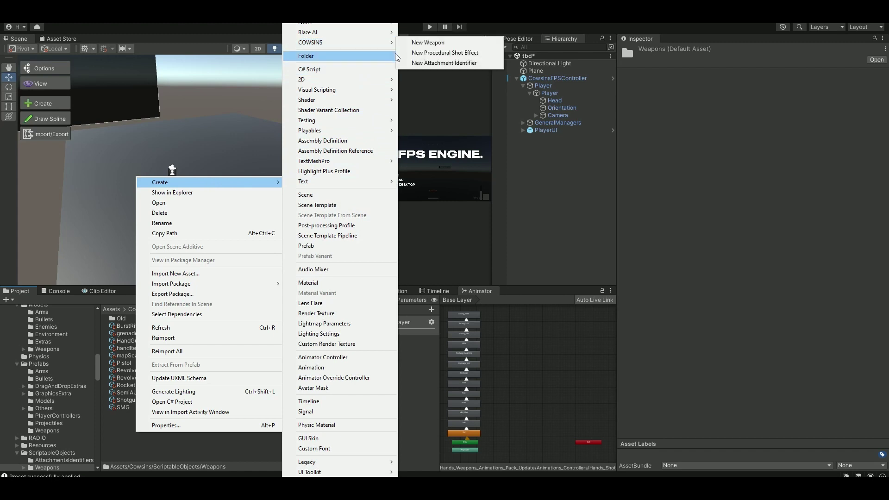
pyautogui.click(415, 43)
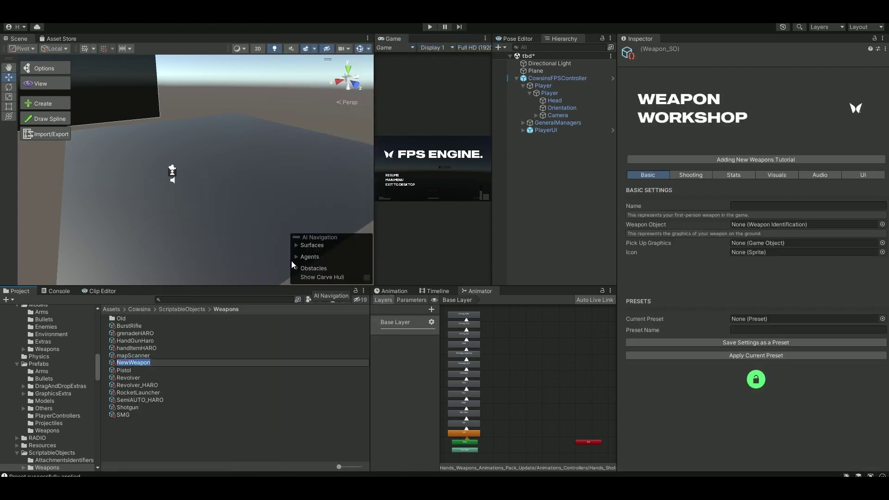
pyautogui.write('shotGun')
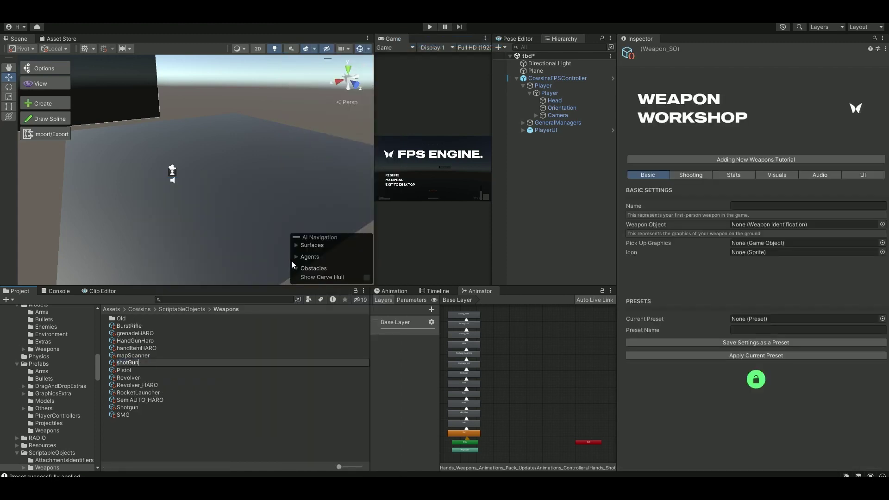
pyautogui.write('HARO')
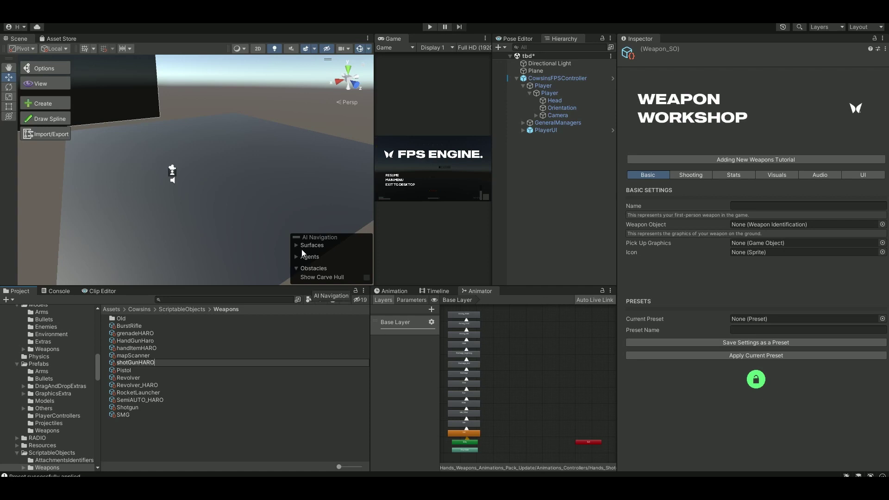
pyautogui.press('Return')
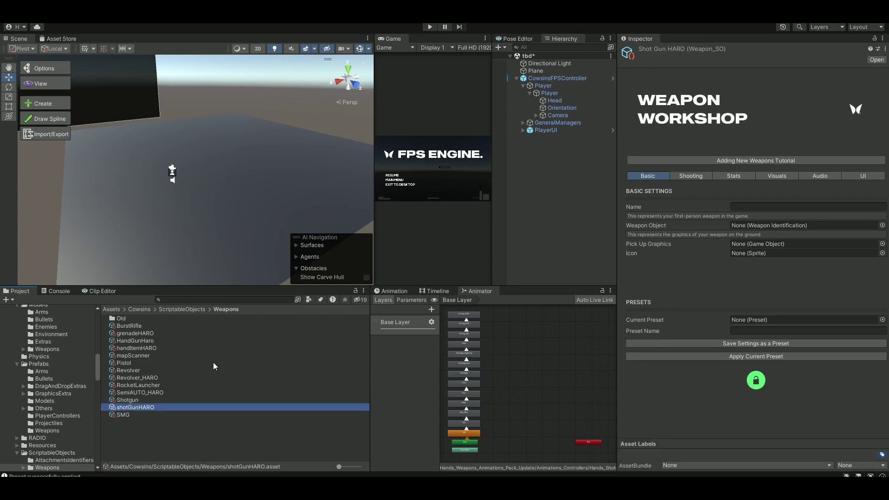
# - Lock the Inspector on the shotGunHARO asset and enter shotGunHaro as the weapon's name in its basic settings
pyautogui.click(875, 38)
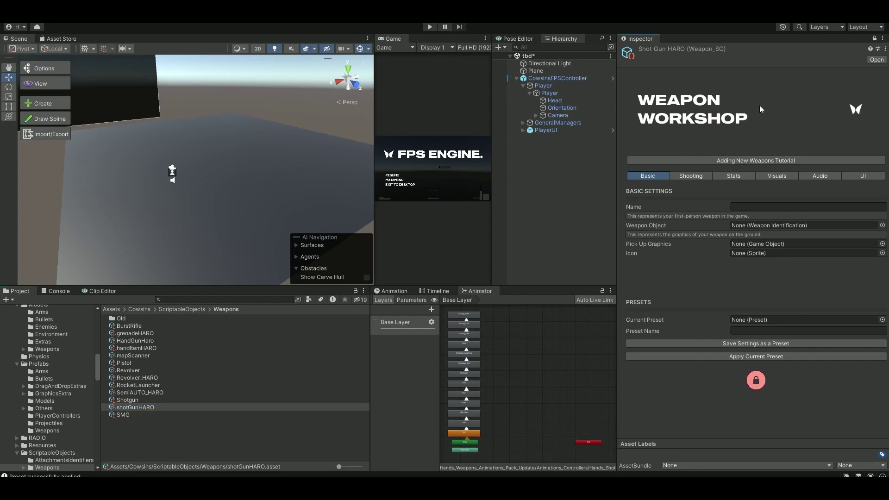
pyautogui.click(752, 205)
pyautogui.write('shotGunHaro')
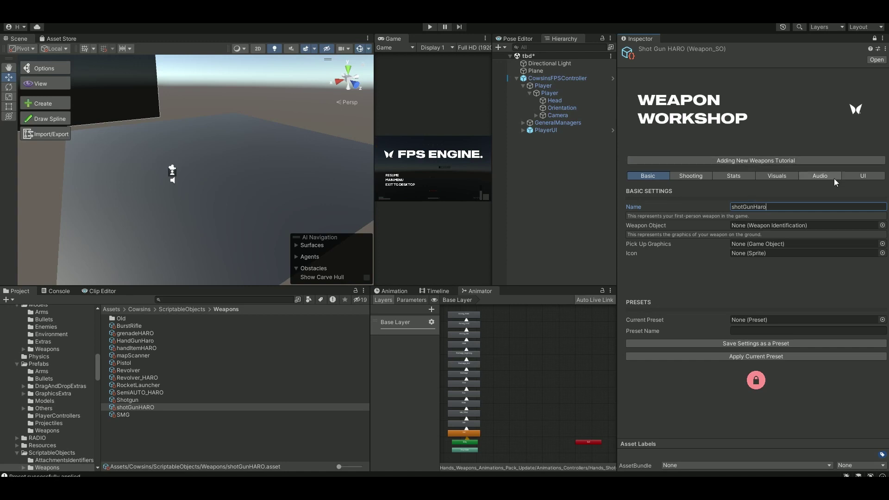
# - In the weapon's shooting settings, keep the Hitscan shoot style and set the fire rate to 1.3 and the bullet range to 60
pyautogui.click(689, 176)
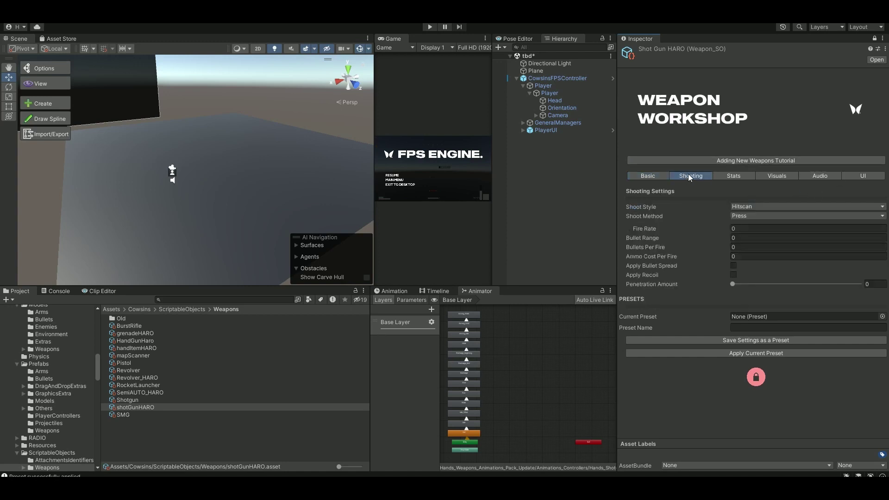
pyautogui.click(761, 205)
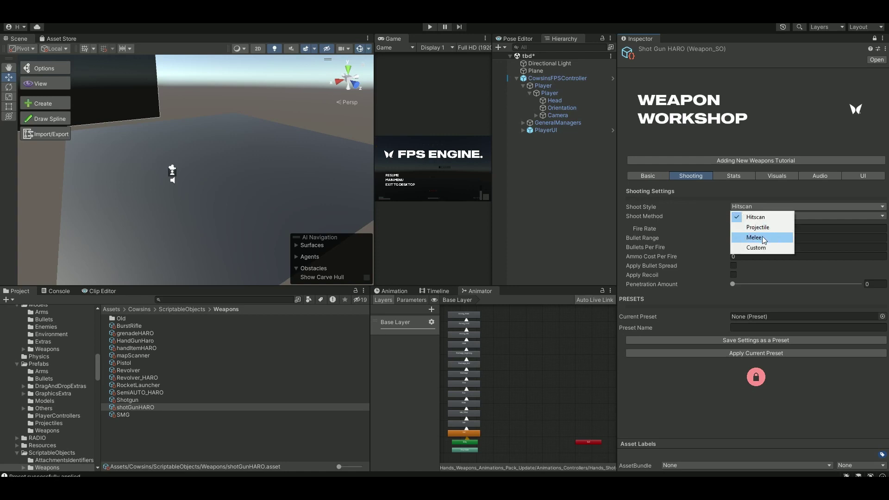
pyautogui.click(712, 206)
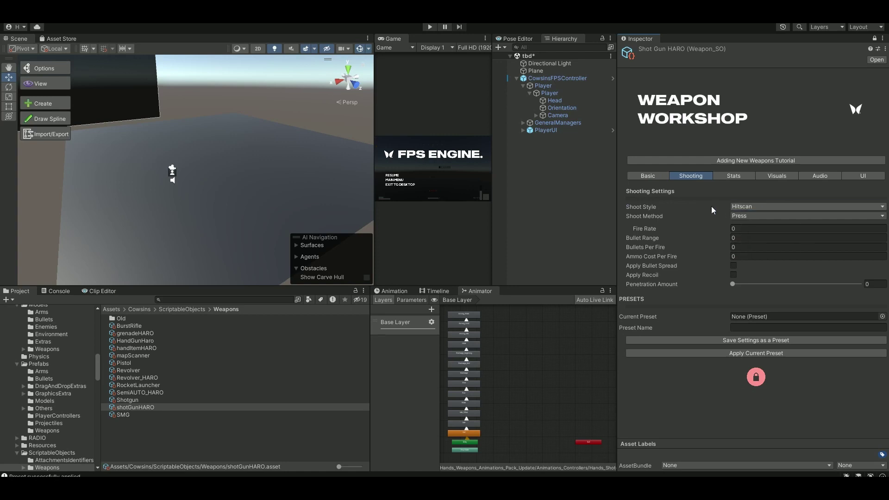
pyautogui.click(750, 228)
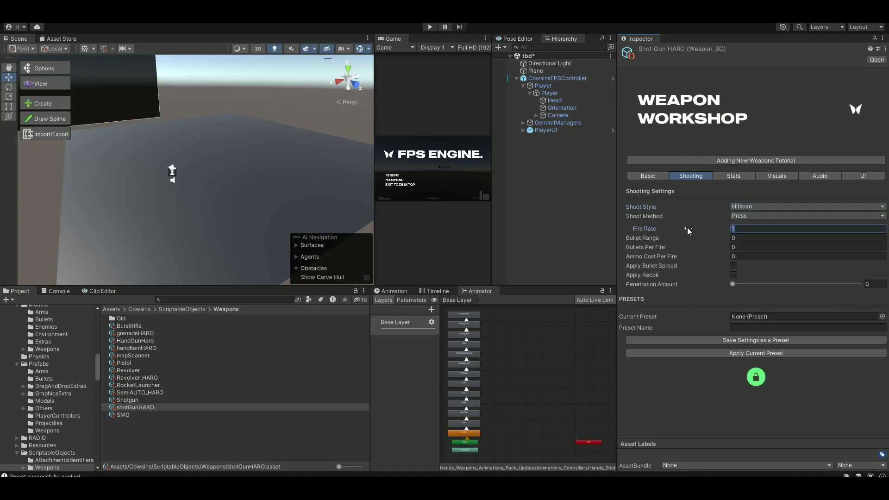
pyautogui.write('1.2')
pyautogui.press('Tab')
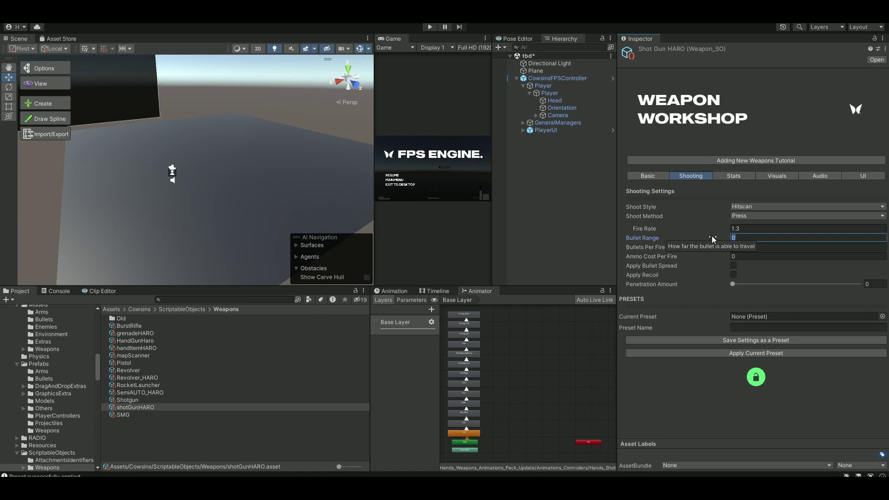
pyautogui.write('60')
# - Set Bullets Per Fire to 4 and Ammo Cost Per Fire to 1, leaving Time Between Shots at 0
pyautogui.click(757, 246)
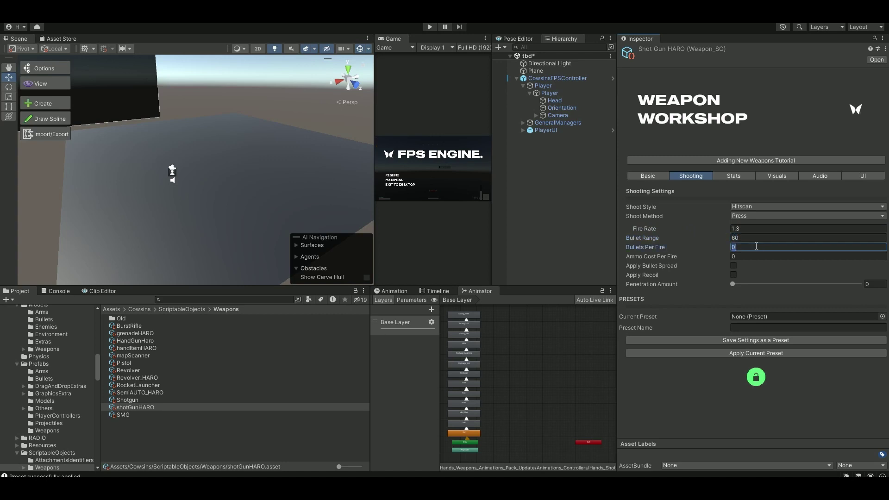
pyautogui.write('4')
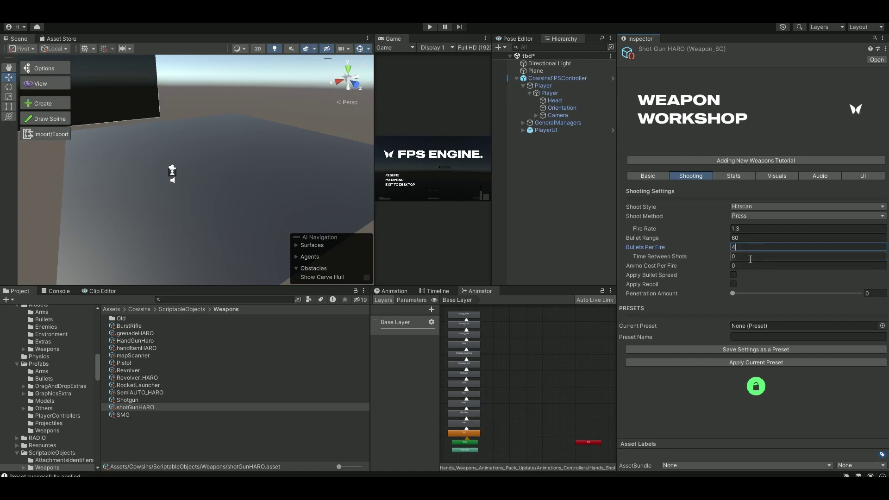
pyautogui.click(750, 258)
pyautogui.moveTo(648, 257)
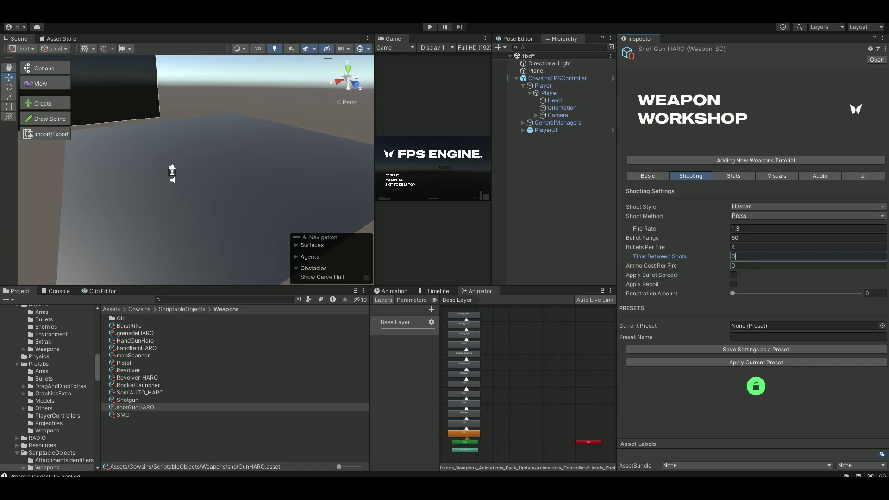
pyautogui.click(754, 265)
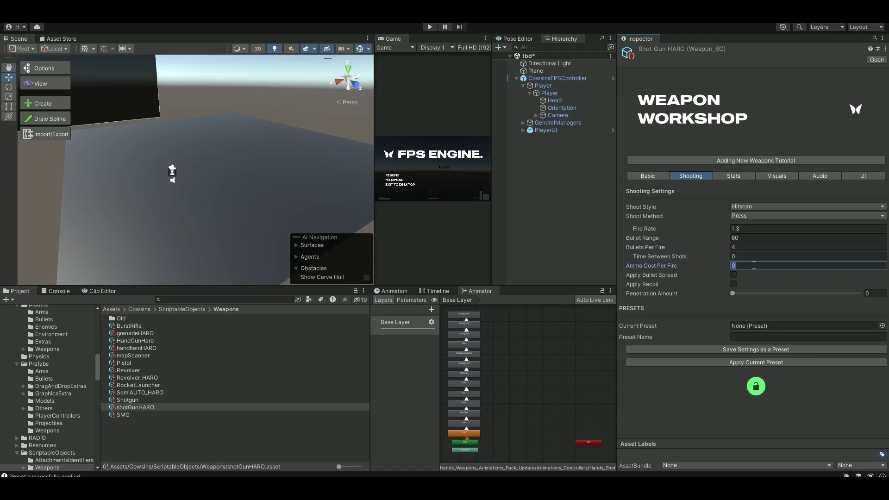
pyautogui.write('1')
# - Enable bullet spread for the shotgun and set its spread amount to 0.07
pyautogui.click(733, 274)
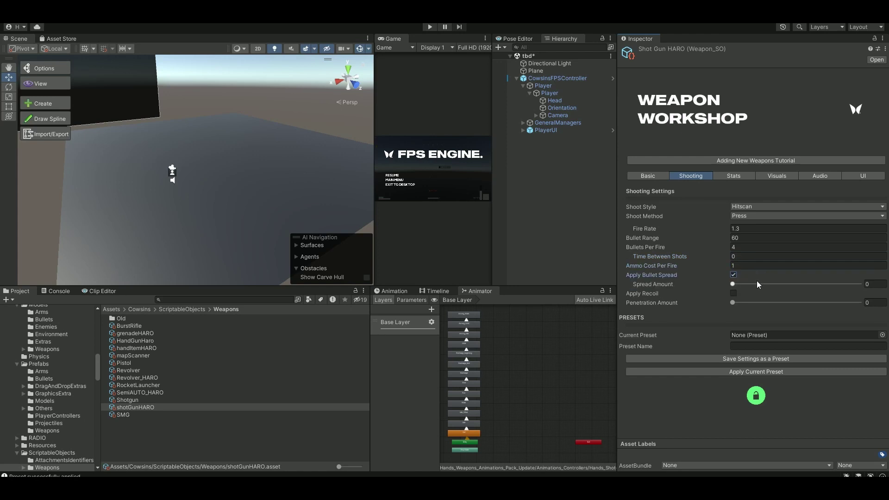
pyautogui.click(874, 285)
pyautogui.write('.07')
pyautogui.press('Return')
# - Set the shotgun's Penetration Amount to 10 and its Penetration Damage Reduction to 0.8
pyautogui.moveTo(733, 302); pyautogui.dragTo(740, 304)
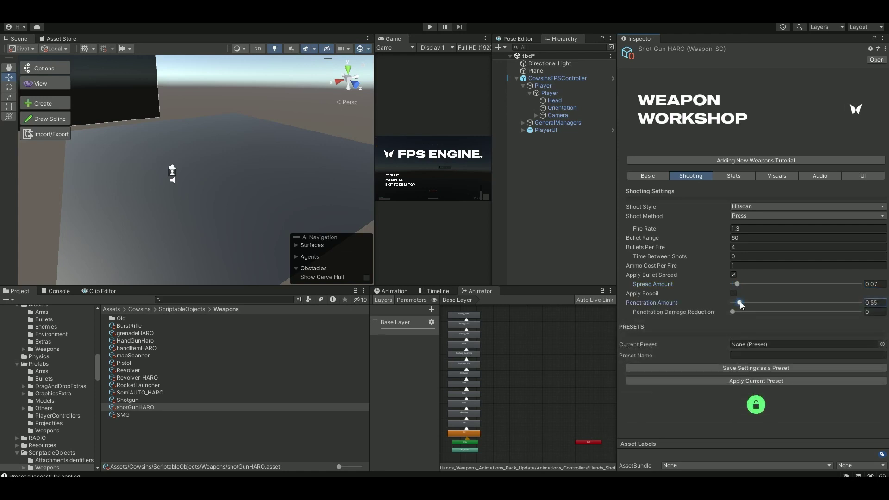
pyautogui.click(885, 302)
pyautogui.write('10')
pyautogui.click(885, 311)
pyautogui.write('0.8')
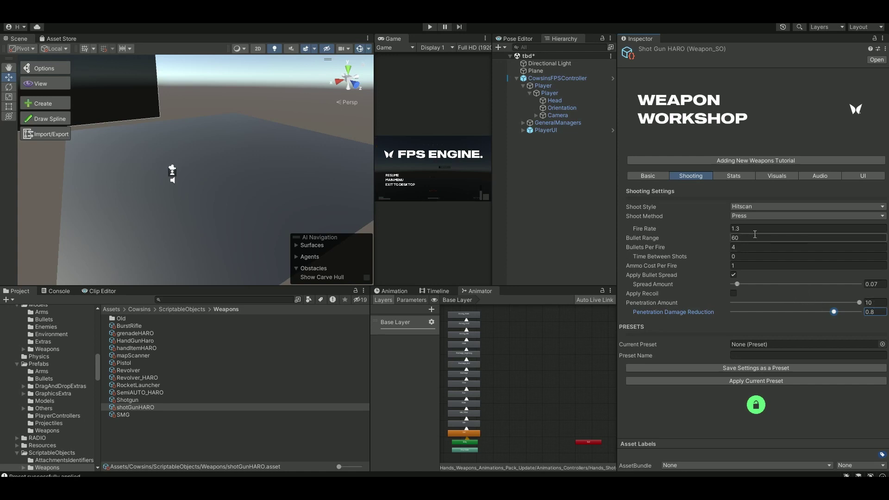
# - In the weapon stats, set the magazine size to 4, Damage Per Bullet to 50 and the Critical Damage Multiplier to 1.5
pyautogui.click(733, 177)
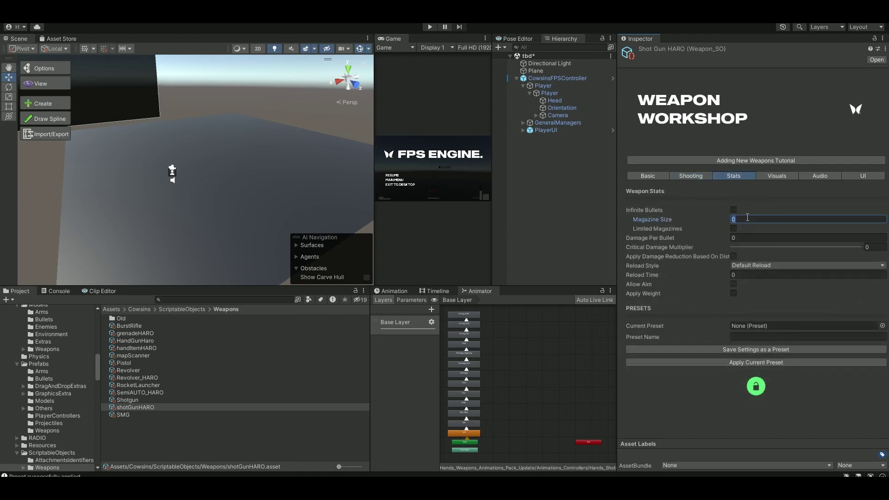
pyautogui.write('4')
pyautogui.click(751, 238)
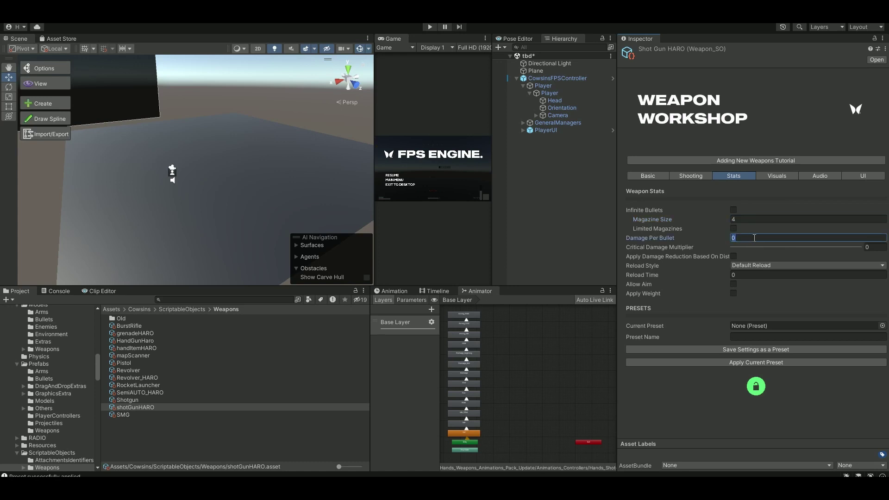
pyautogui.write('50')
pyautogui.click(880, 247)
pyautogui.write('1.5')
pyautogui.press('Return')
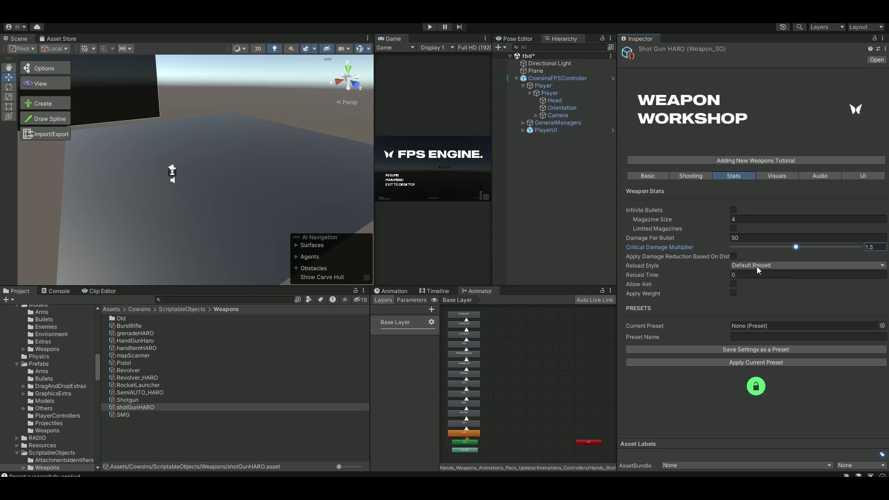
# - Set the shotgun's reload time to 3 and enable Allow Aim
pyautogui.click(741, 274)
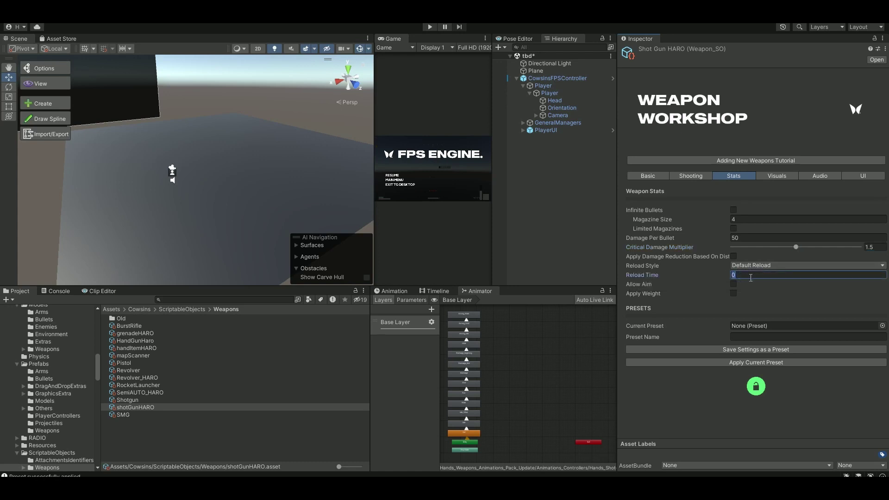
pyautogui.write('3')
pyautogui.click(734, 284)
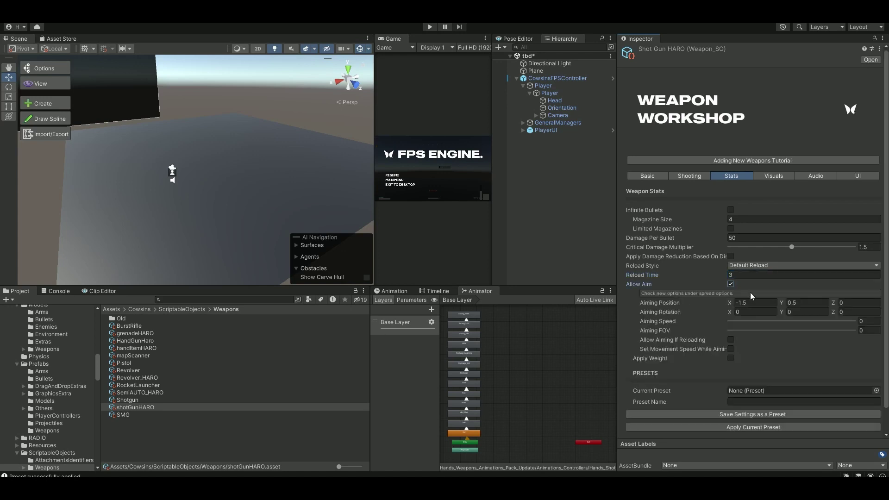
# - Enable Set Movement Speed While Aiming in the shotgun's aiming options
pyautogui.scroll(-1, 788, 281)
pyautogui.click(787, 287)
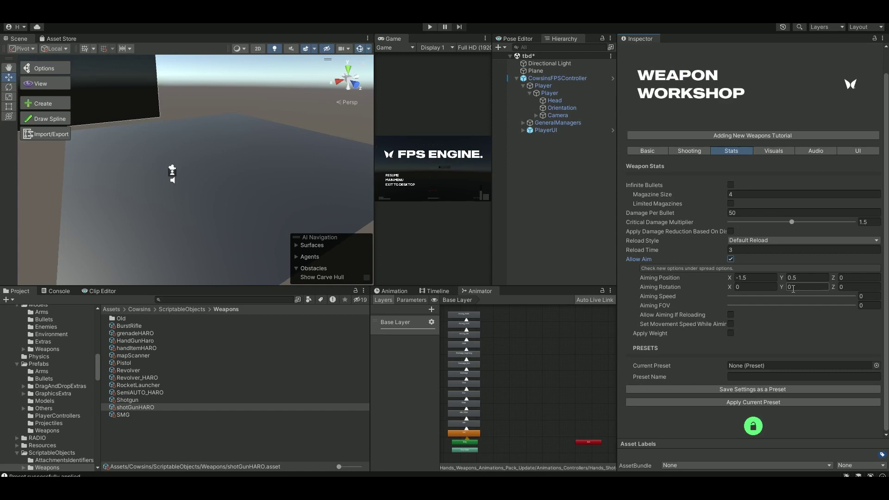
pyautogui.click(730, 325)
pyautogui.click(731, 325)
pyautogui.click(731, 324)
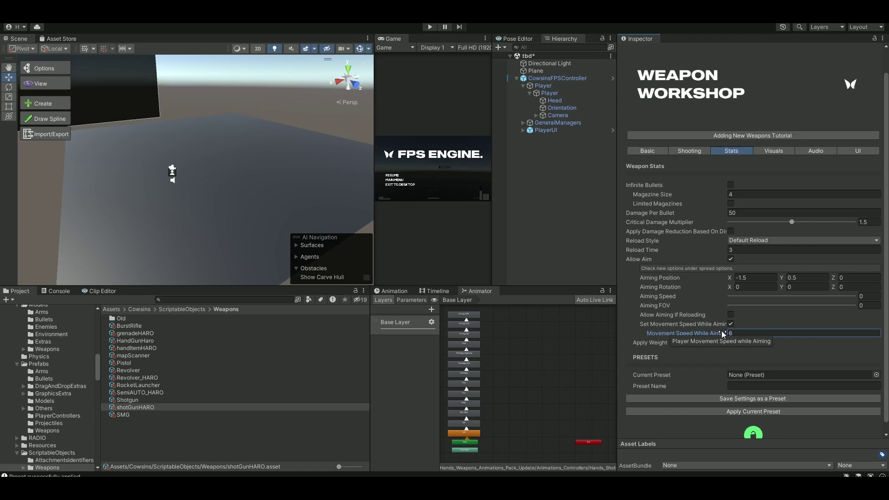
# - Set Movement Speed While Aiming to 6 and enable Apply Weight with a Weight Multiplier of 2
pyautogui.write('6')
pyautogui.click(731, 342)
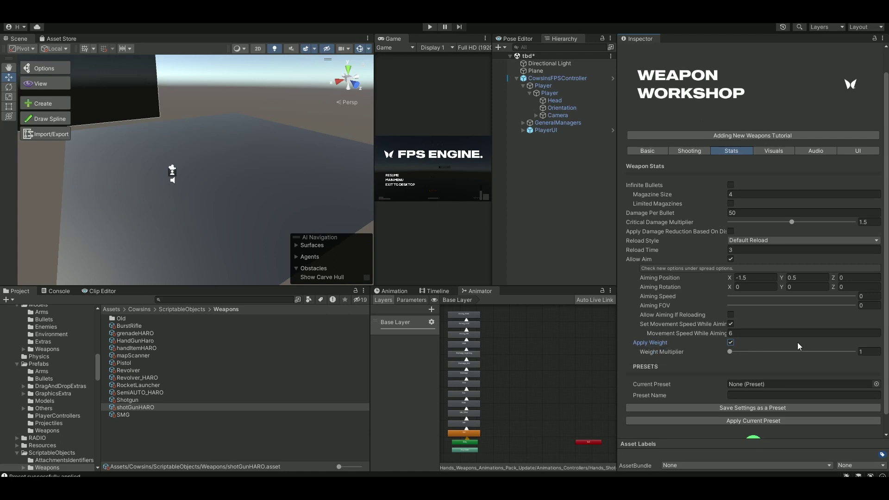
pyautogui.click(870, 352)
pyautogui.write('2')
# - In the shotgun's visual settings, set Cam Shake Amount to 0.21 and enable Apply FOV Effect On Shooting and Show Bullet Shells
pyautogui.click(773, 151)
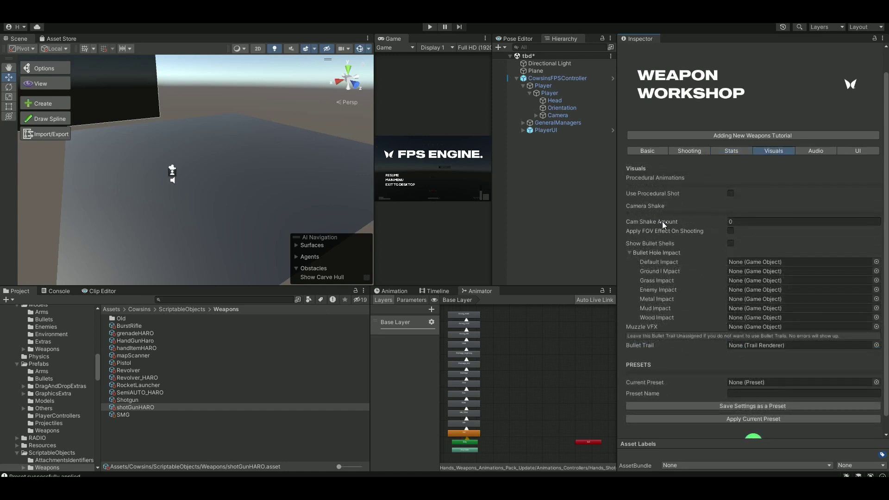
pyautogui.click(741, 221)
pyautogui.write('0.21')
pyautogui.click(732, 230)
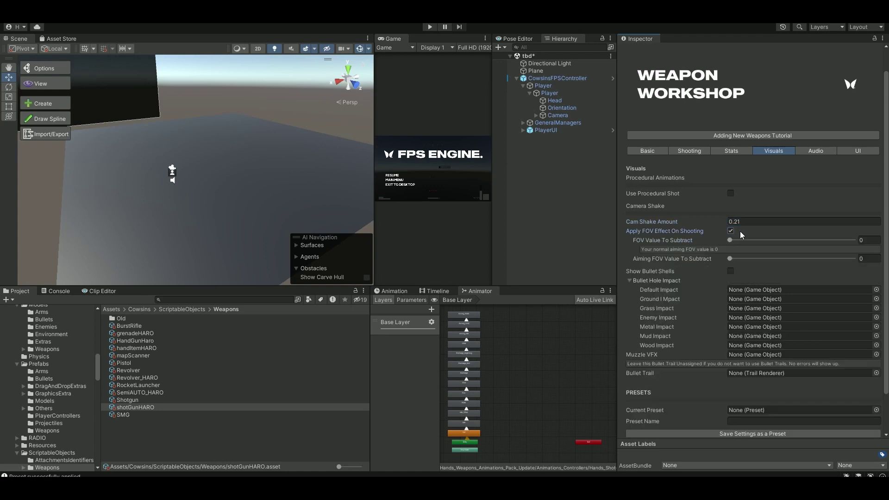
pyautogui.click(731, 271)
pyautogui.scroll(-3, 763, 271)
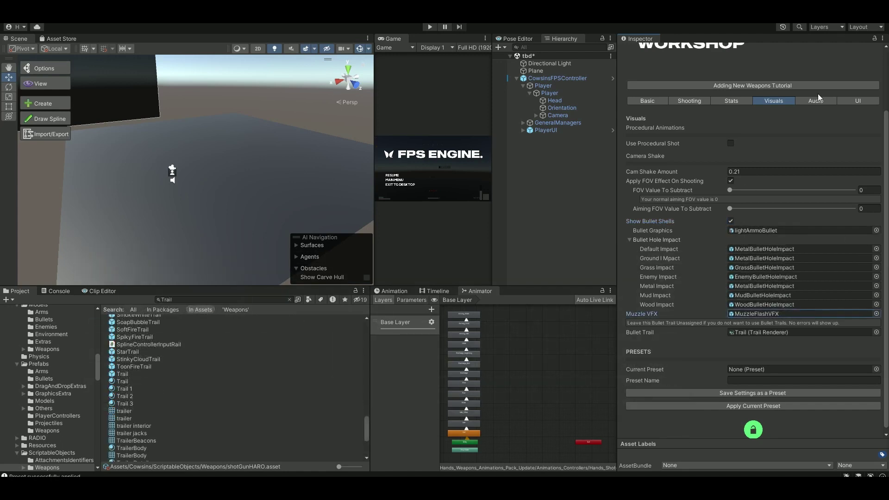
# - In the shotgun's UI settings, set Crosshair Resize to 40 and assign NoTopPartCrosshair as the Crosshair Preset
pyautogui.click(817, 99)
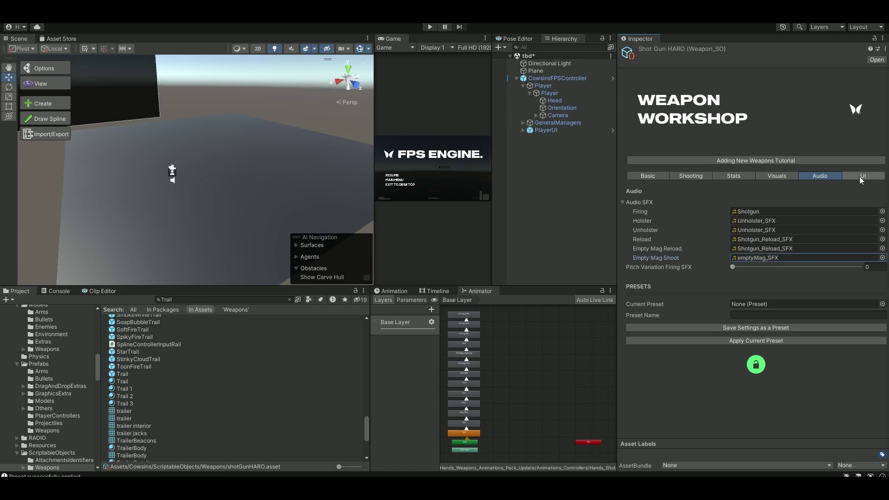
pyautogui.click(860, 177)
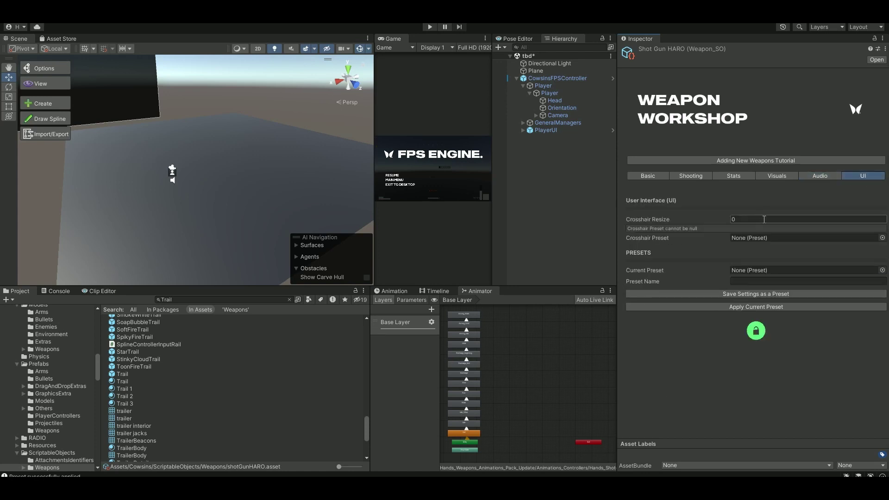
pyautogui.click(764, 219)
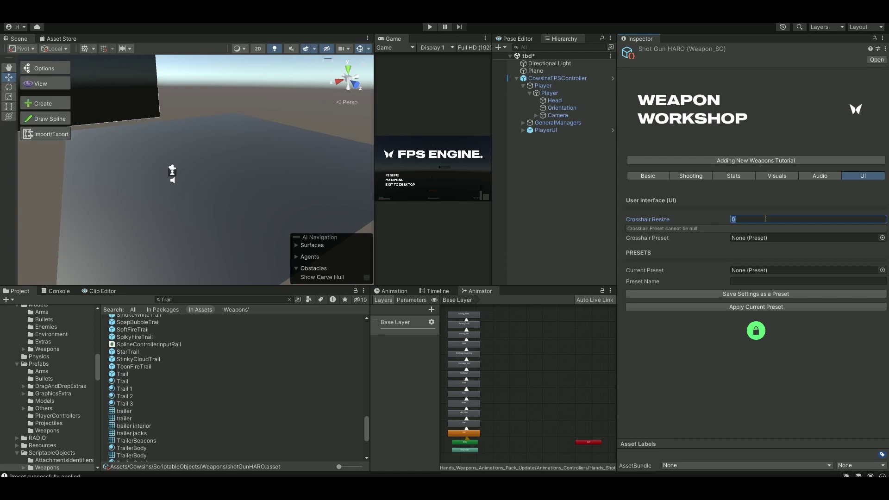
pyautogui.write('40')
pyautogui.click(883, 238)
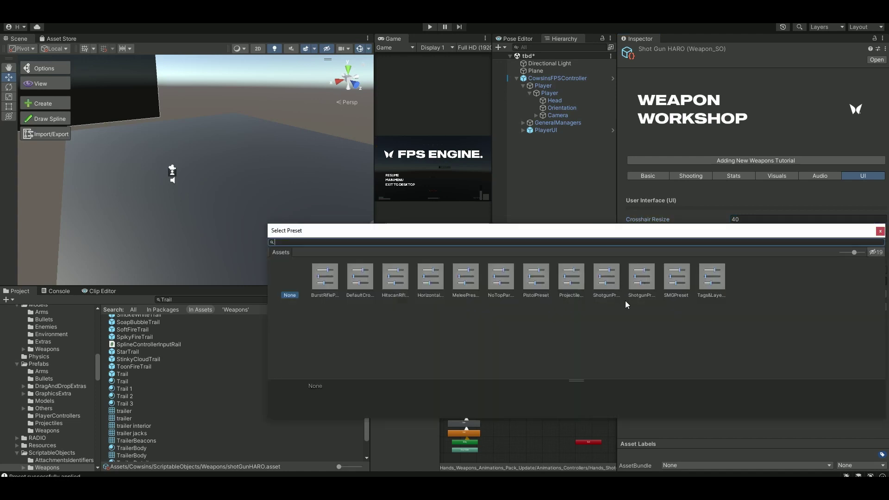
pyautogui.click(502, 277)
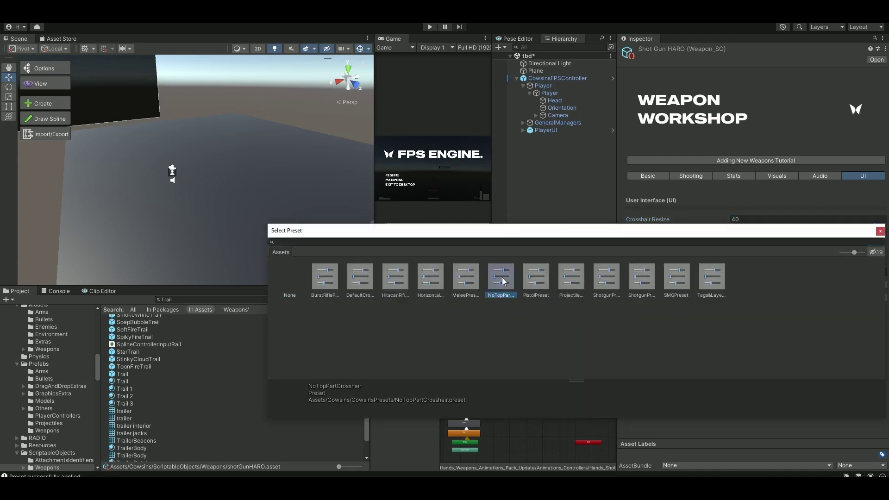
pyautogui.doubleClick(496, 277)
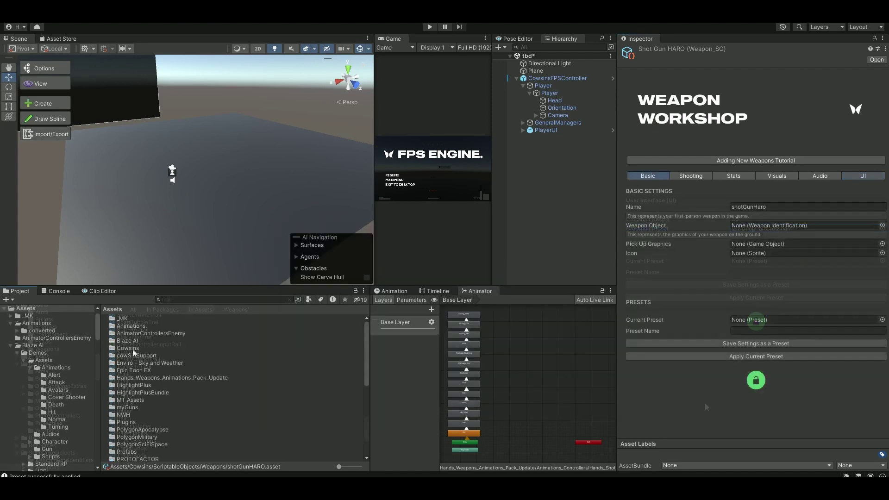
# - Duplicate the CowsinsBlankWeaponTemplate 1 prefab in Cowsins/Prefabs/Weapons and name the copy shotGunHAROPefab
pyautogui.doubleClick(133, 350)
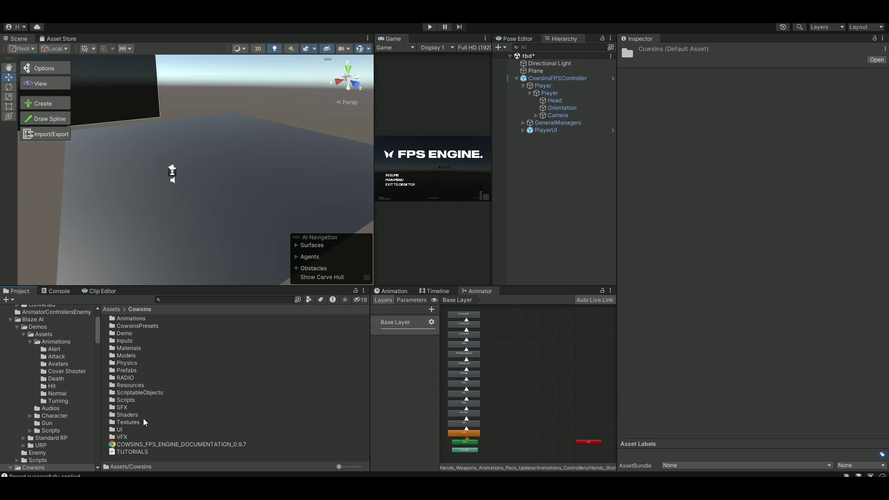
pyautogui.doubleClick(129, 371)
pyautogui.doubleClick(128, 378)
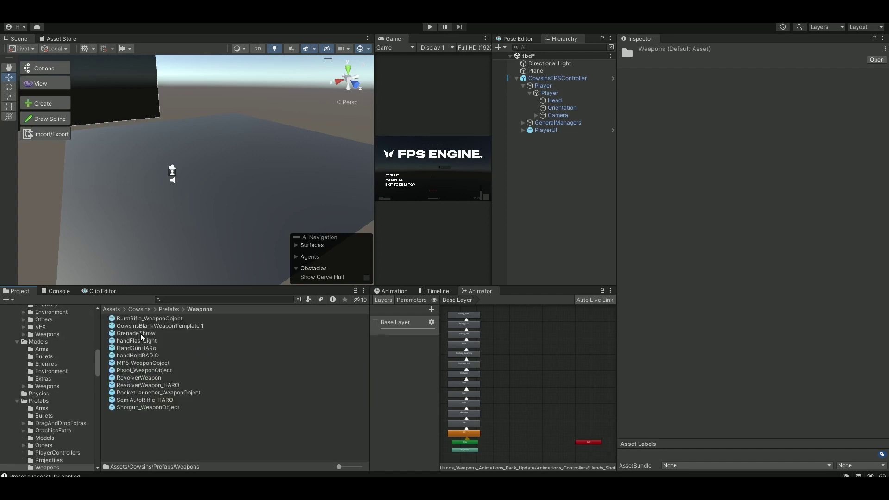
pyautogui.click(218, 326)
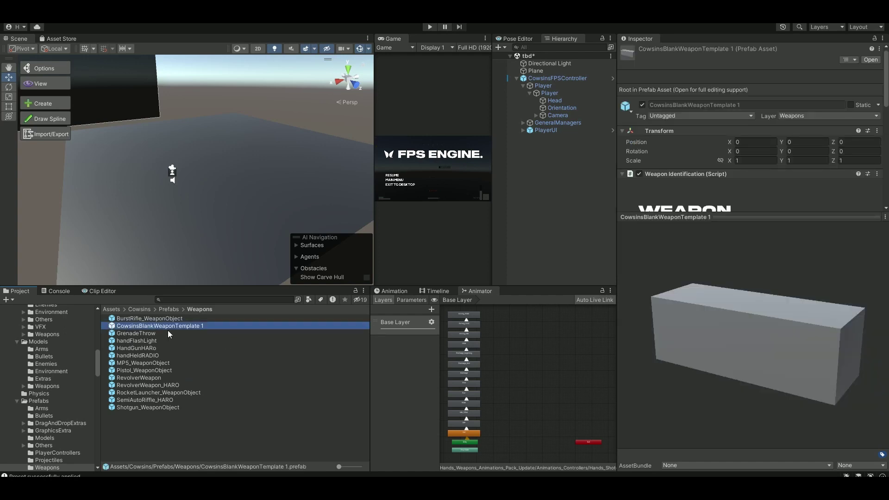
pyautogui.hotkey('ctrl', 'd')
pyautogui.press('F2')
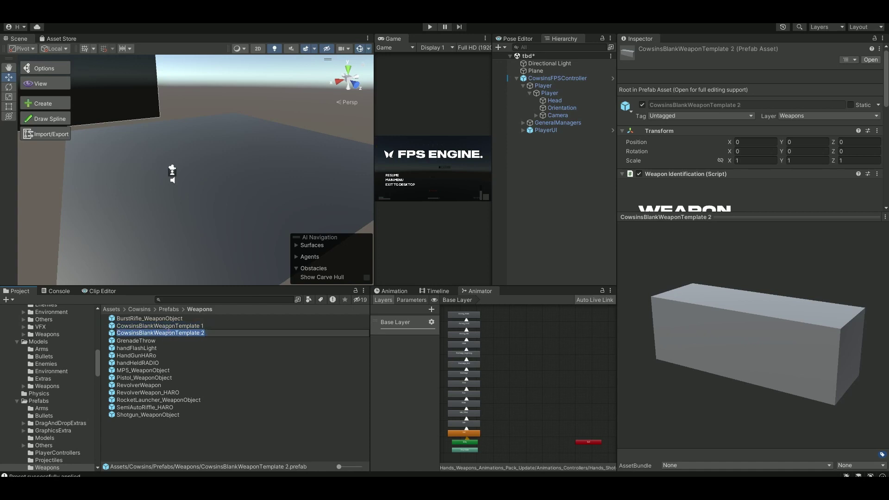
pyautogui.write('sho')
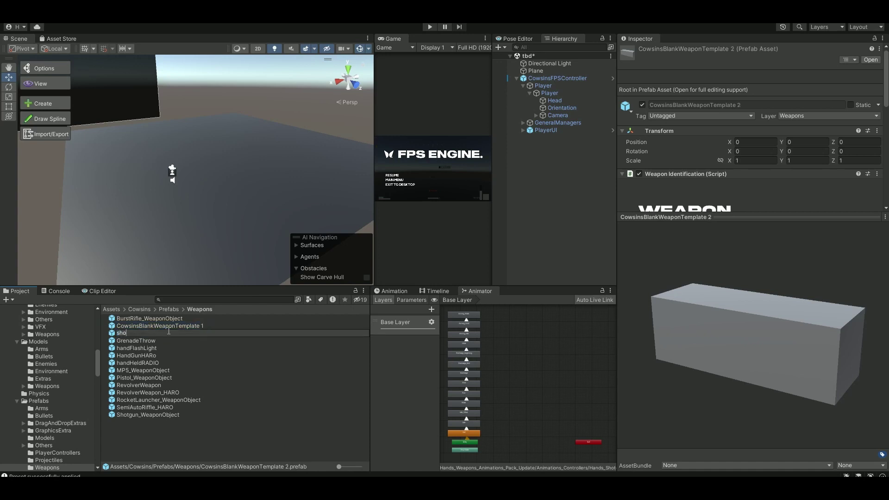
pyautogui.write('tGunHAROPefab')
pyautogui.press('Return')
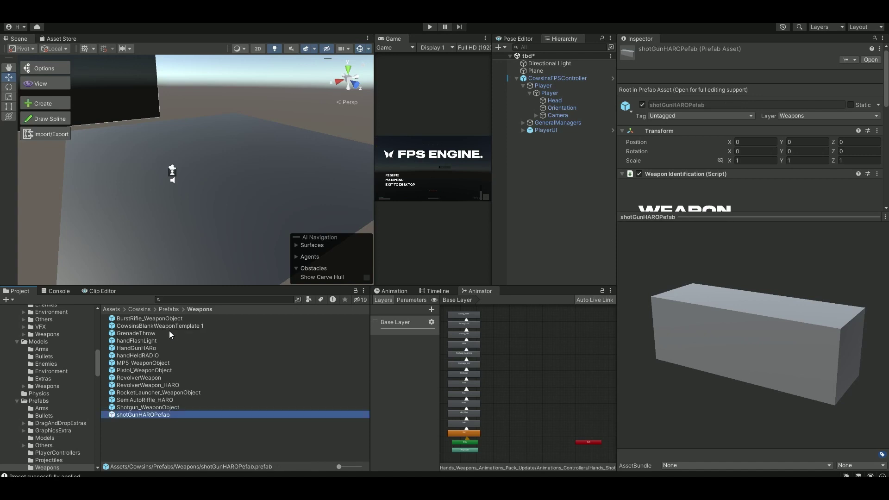
# - Open the shotGunHAROPefab prefab for editing, switch the scene to the left-side view and select the prefab's root object
pyautogui.rightClick(147, 415)
pyautogui.click(341, 90)
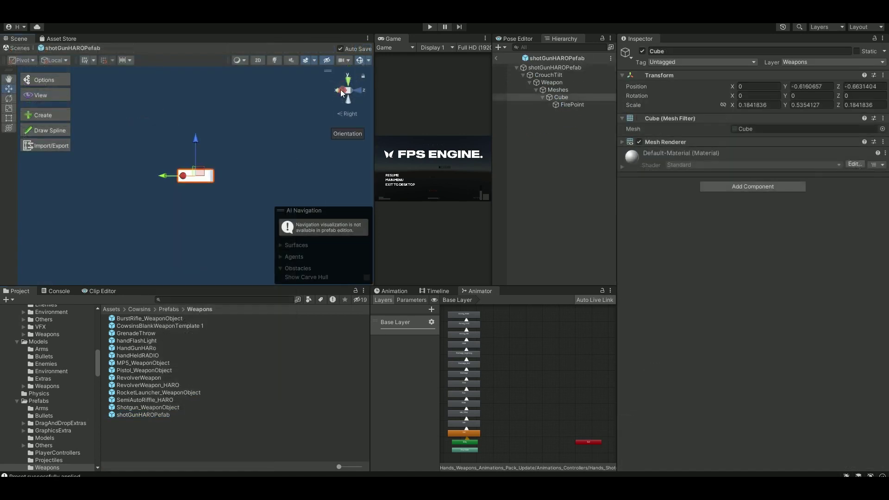
pyautogui.click(338, 91)
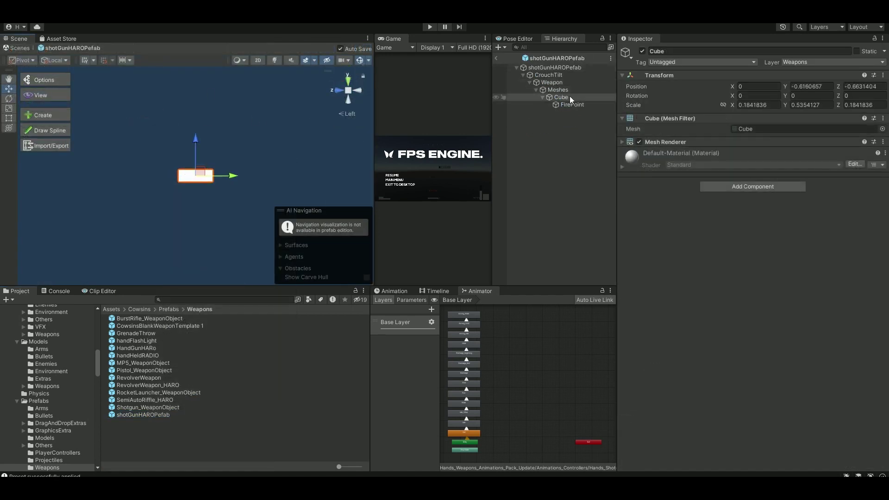
pyautogui.click(555, 67)
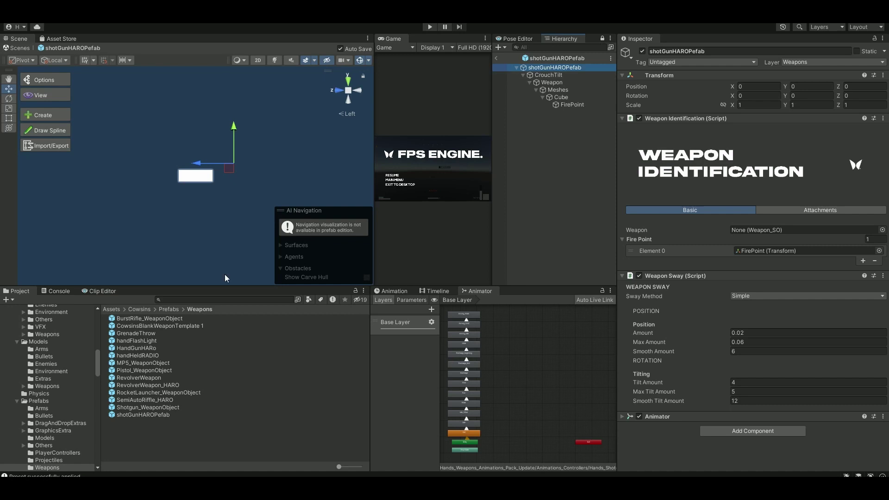
# - Add the Hands_Shotgun prefab from Hands_Weapons_Animations_Pack_Update/Prefabs as a child of the Meshes object
pyautogui.click(111, 309)
pyautogui.click(155, 378)
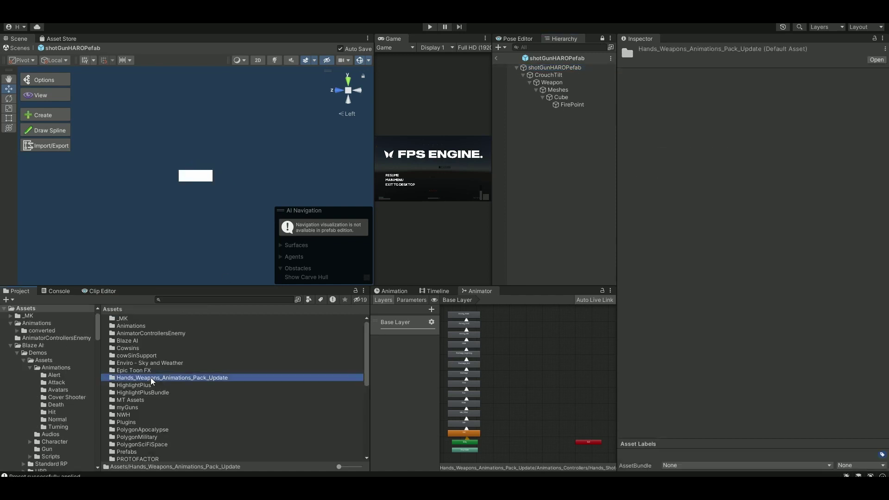
pyautogui.click(142, 379)
pyautogui.press('Escape')
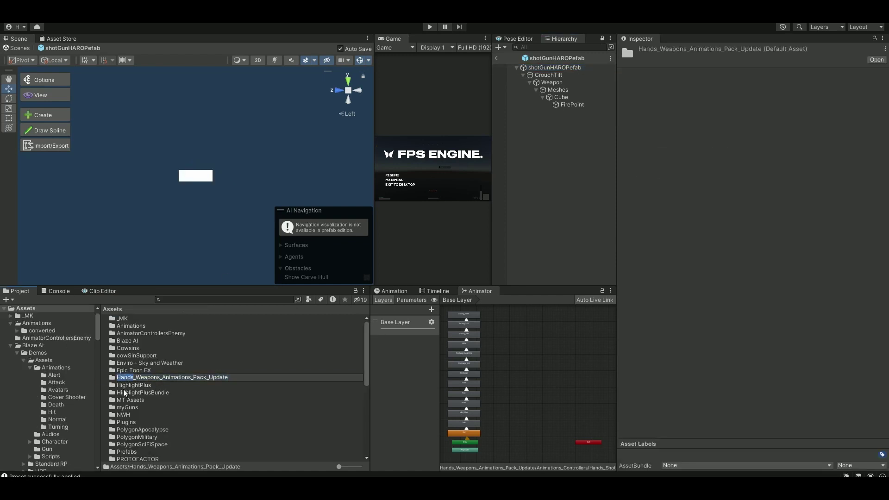
pyautogui.doubleClick(128, 381)
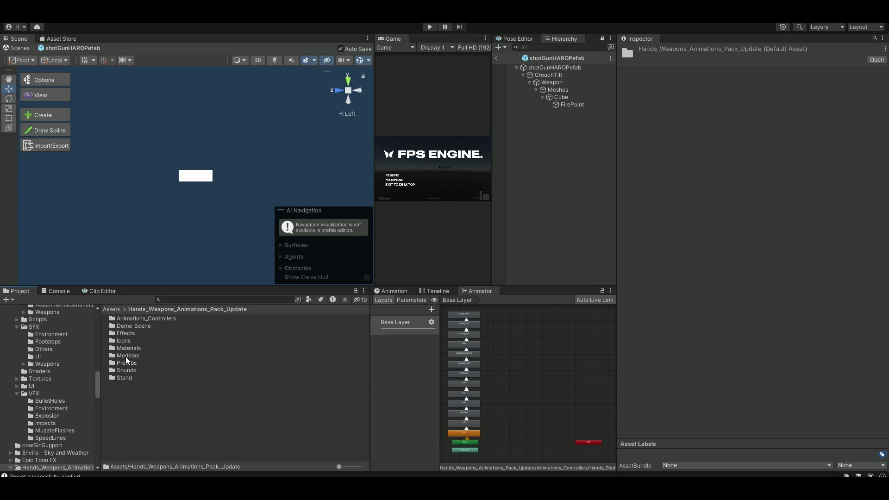
pyautogui.doubleClick(127, 362)
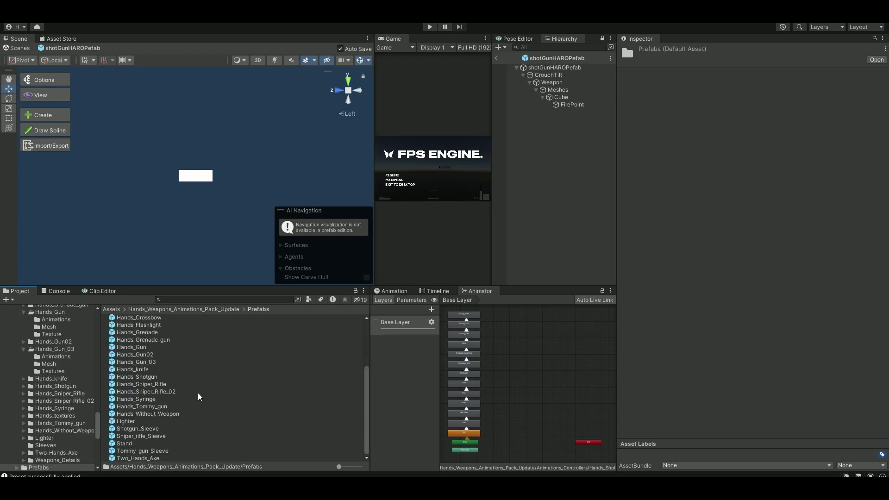
pyautogui.click(116, 378)
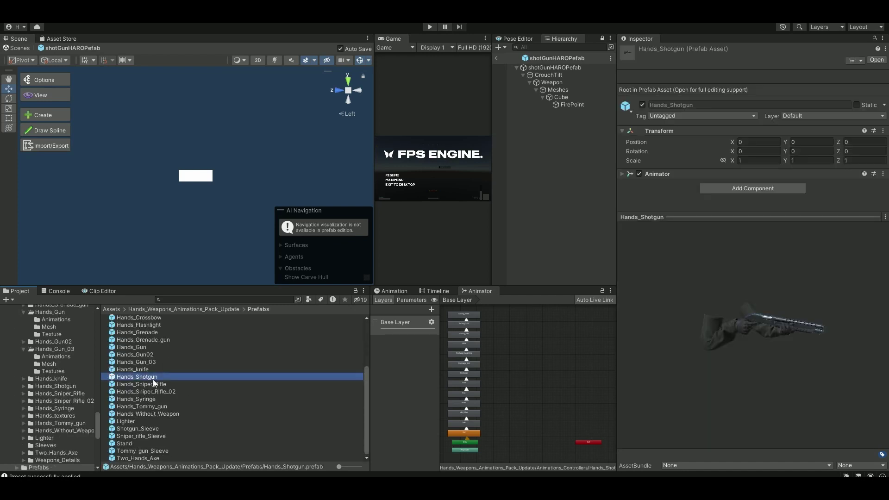
pyautogui.moveTo(132, 377); pyautogui.dragTo(564, 94)
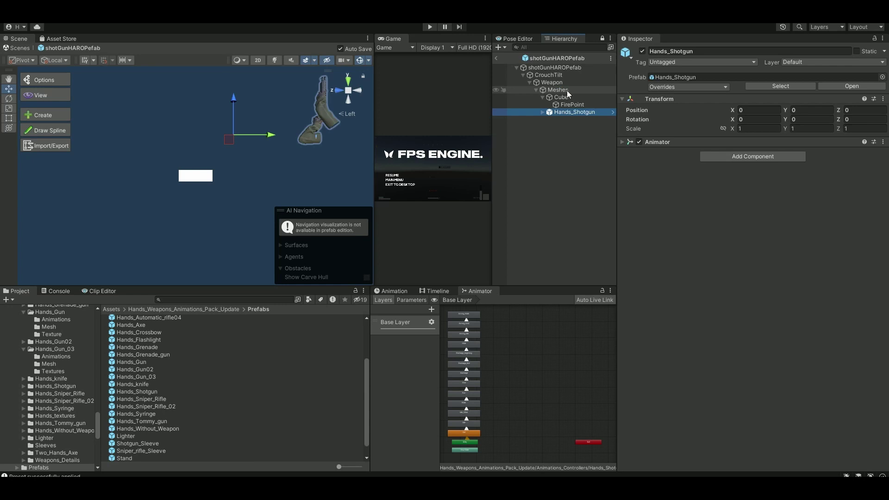
# - Set Hands_Shotgun's X rotation to 90 and move it down over the placeholder cube, to a Z position of about -2.17
pyautogui.click(543, 114)
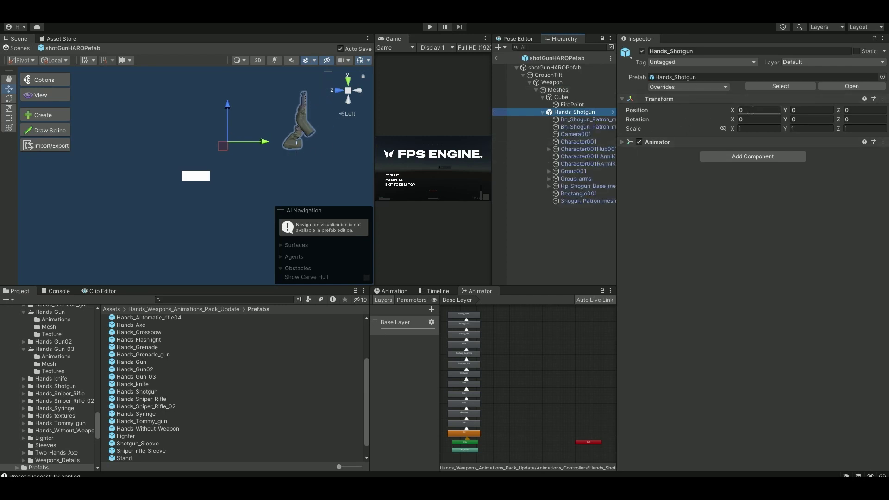
pyautogui.click(754, 120)
pyautogui.write('90')
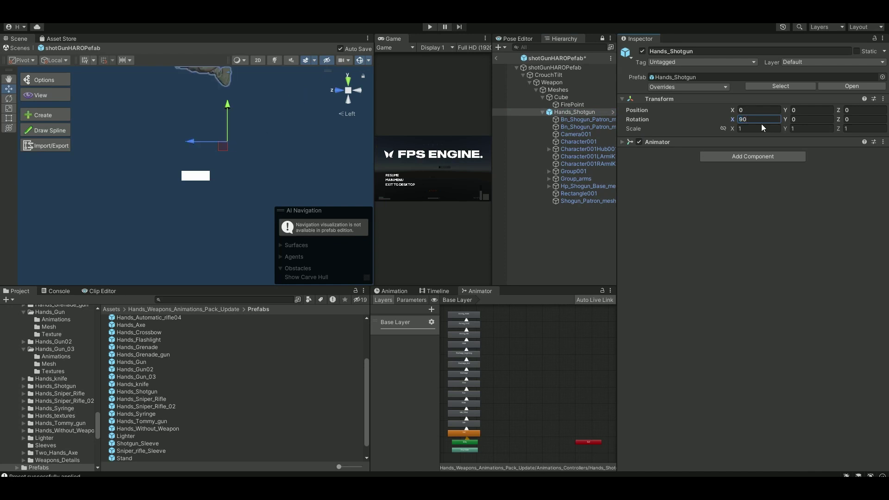
pyautogui.moveTo(232, 110); pyautogui.dragTo(235, 218)
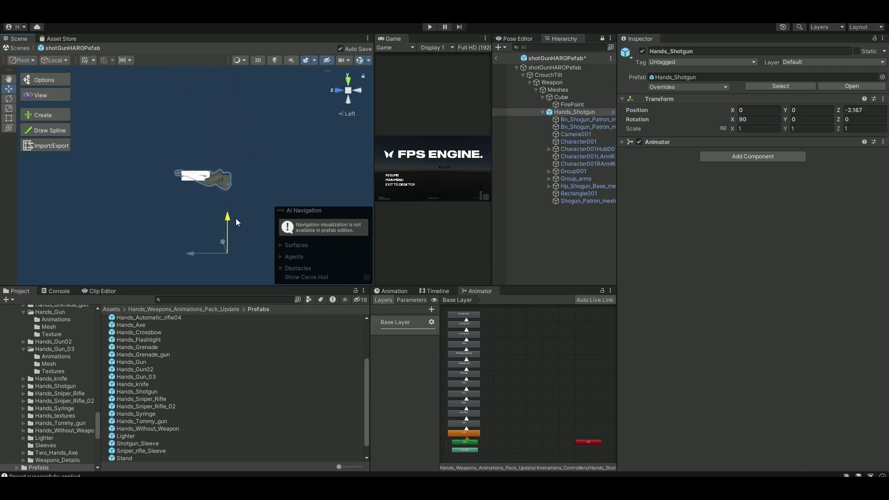
# - Deactivate the placeholder Cube under Meshes and check the shotgun model up close
pyautogui.click(570, 97)
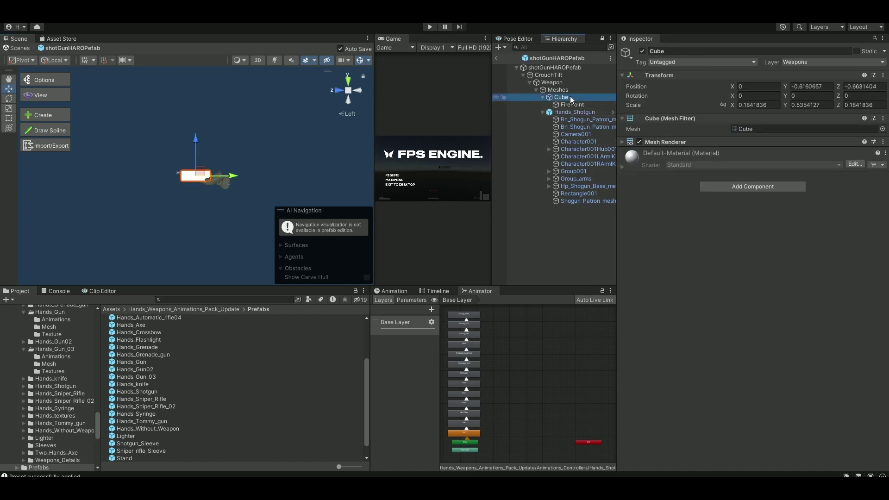
pyautogui.click(643, 51)
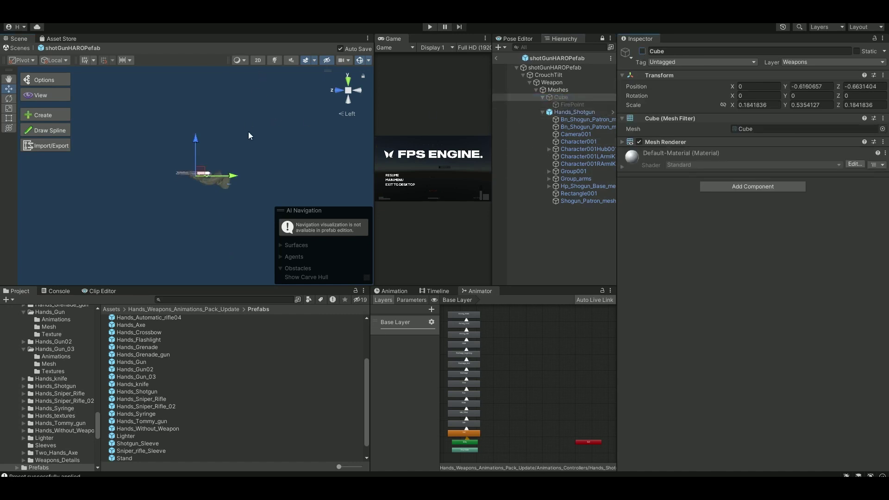
pyautogui.scroll(5, 249, 131)
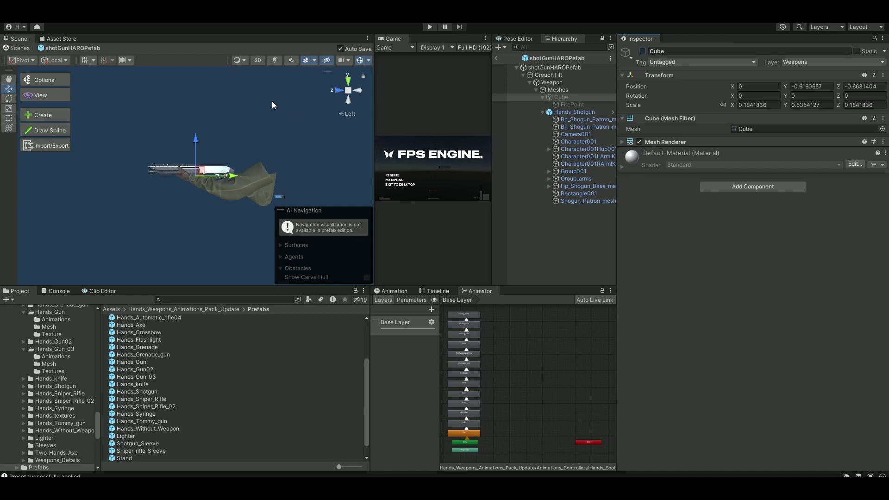
pyautogui.moveTo(256, 119); pyautogui.dragTo(199, 165, button='right')
pyautogui.moveTo(276, 130); pyautogui.dragTo(254, 125, button='right')
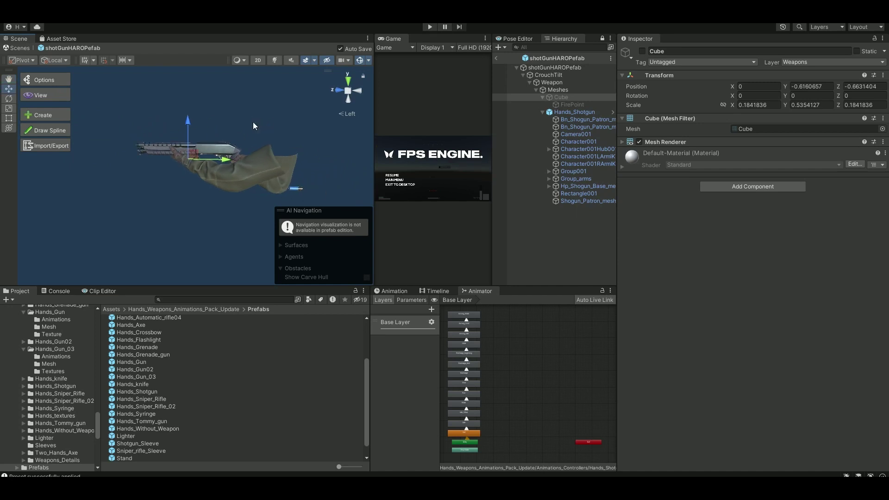
pyautogui.click(574, 113)
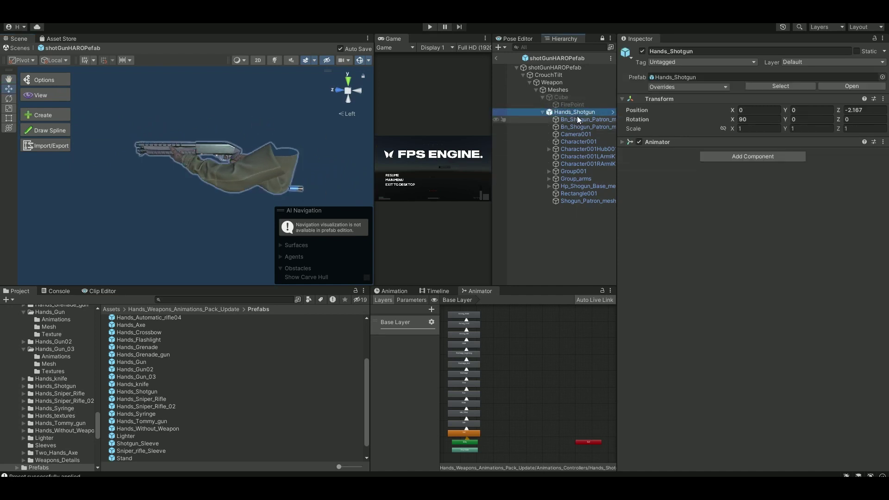
pyautogui.click(721, 159)
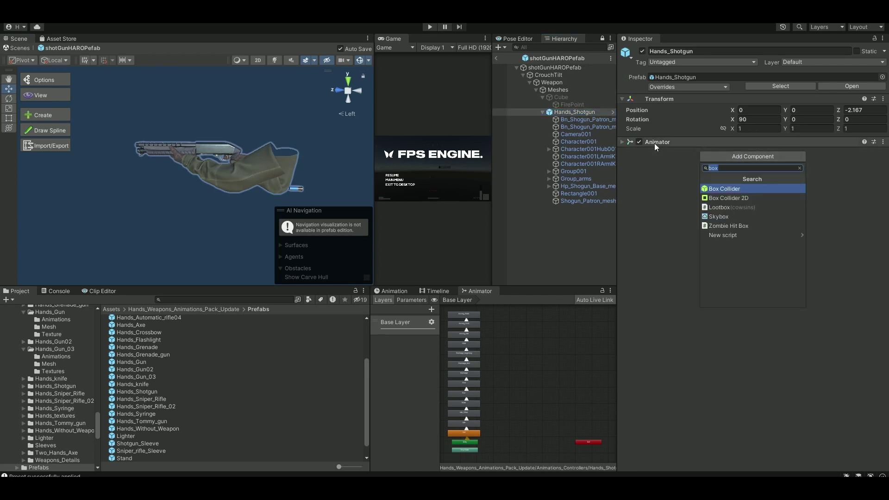
pyautogui.click(665, 167)
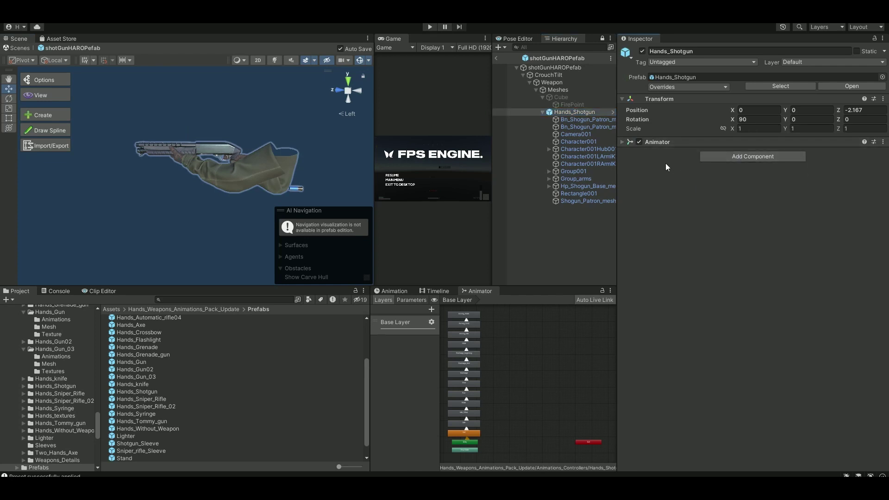
# - Create an empty child object under Hands_Shotgun and name it firePoint
pyautogui.rightClick(573, 115)
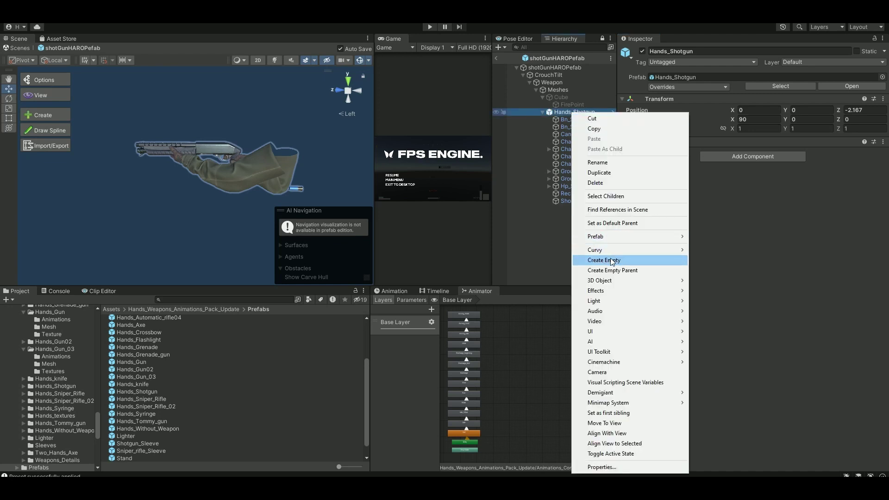
pyautogui.click(613, 261)
pyautogui.write('firePo')
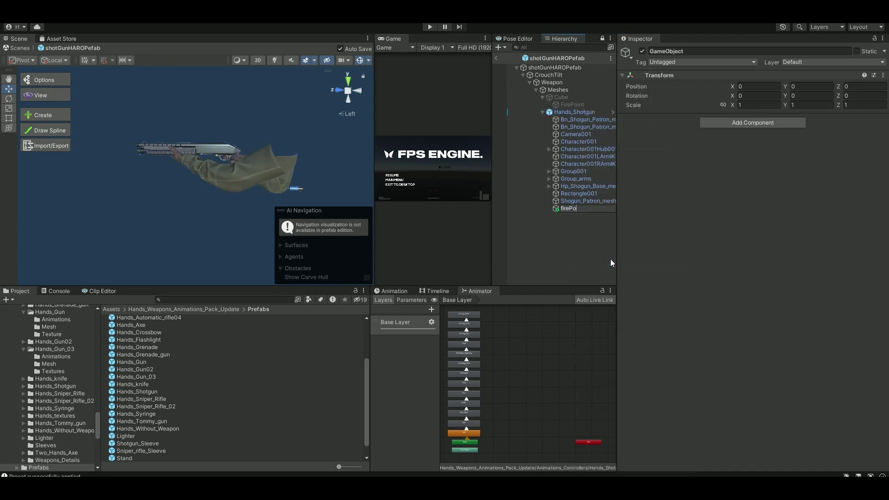
pyautogui.write('int')
pyautogui.press('Return')
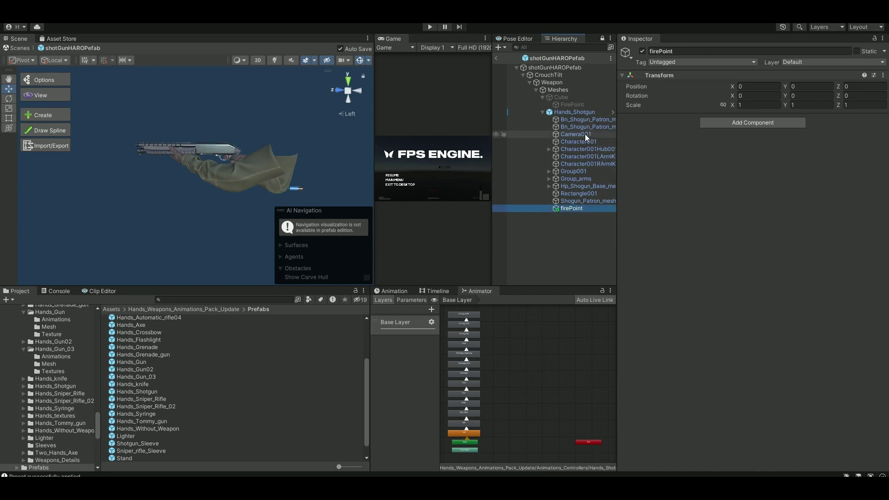
# - Move firePoint to the muzzle of the shotgun barrel, at about X 0.137, Y 1.574, Z 1.044
pyautogui.scroll(-4, 218, 156)
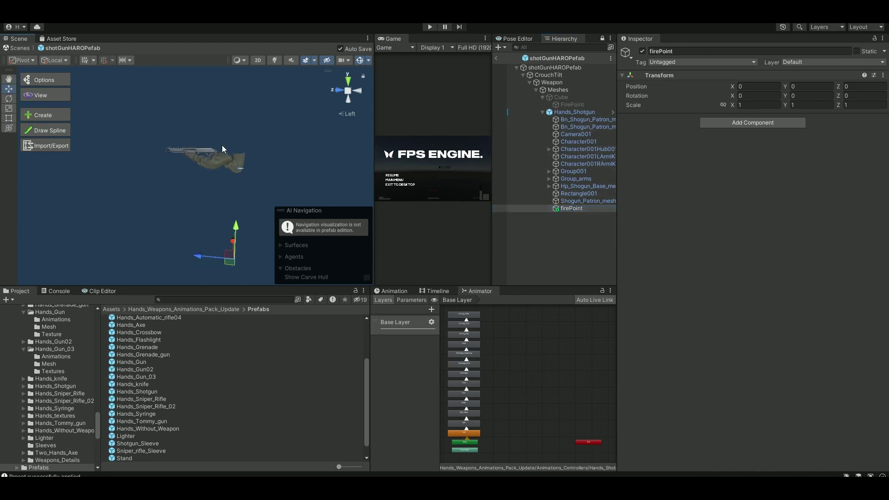
pyautogui.click(340, 88)
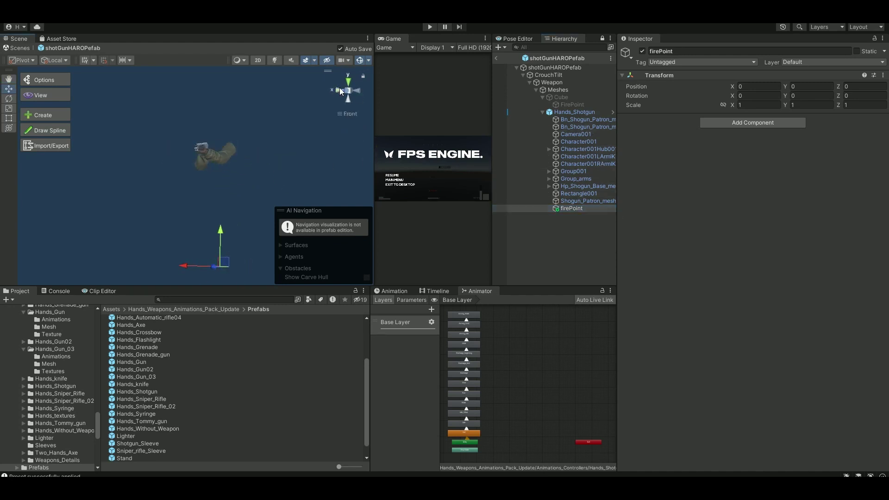
pyautogui.click(340, 88)
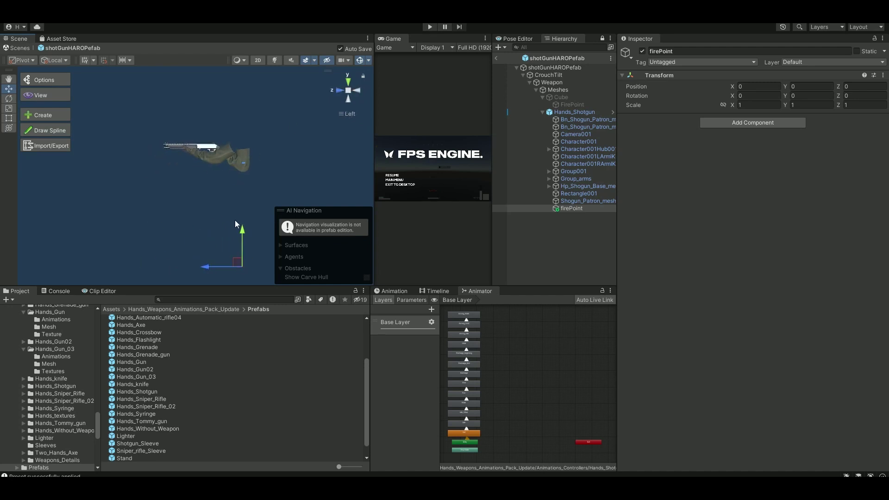
pyautogui.moveTo(242, 231); pyautogui.dragTo(241, 111)
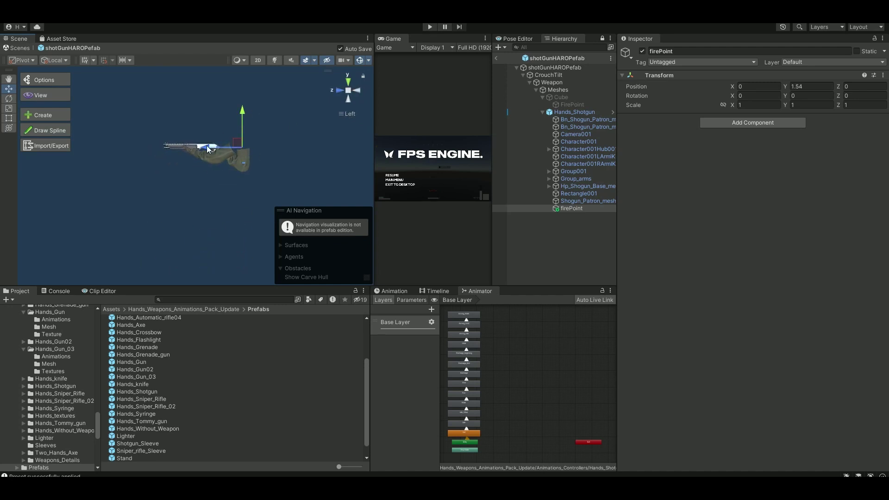
pyautogui.moveTo(209, 149); pyautogui.dragTo(130, 147)
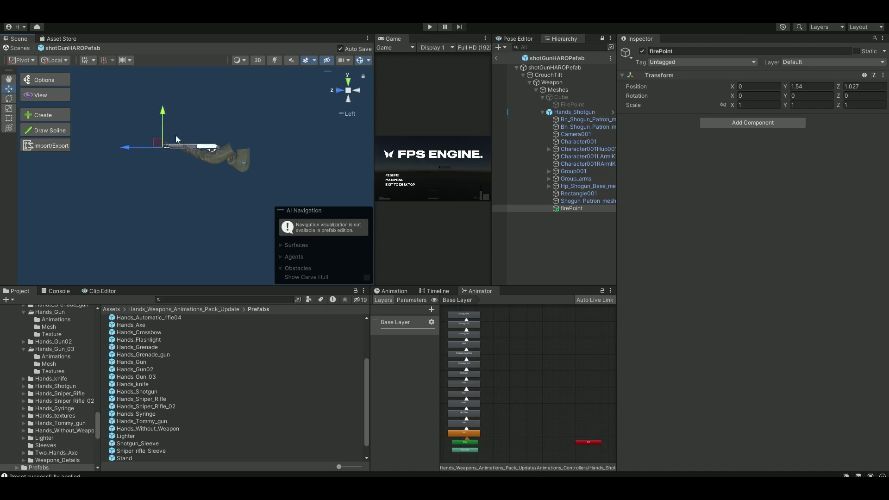
pyautogui.click(348, 82)
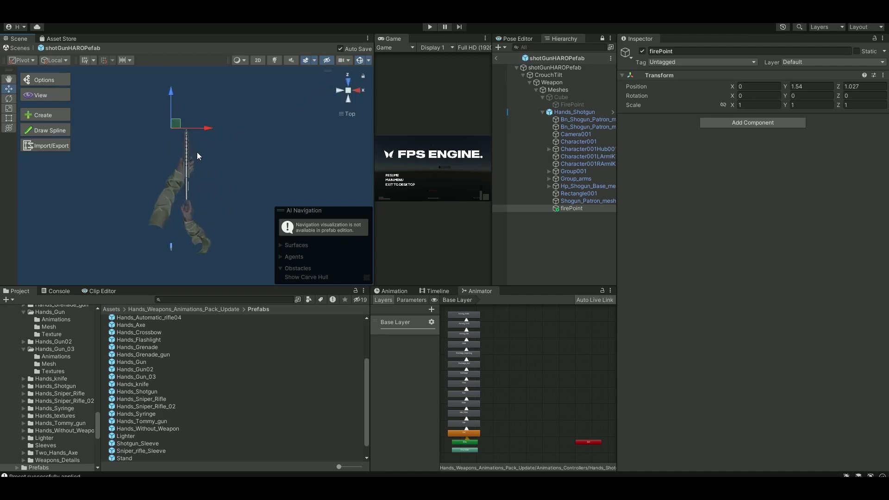
pyautogui.moveTo(210, 120); pyautogui.dragTo(223, 119)
pyautogui.click(357, 90)
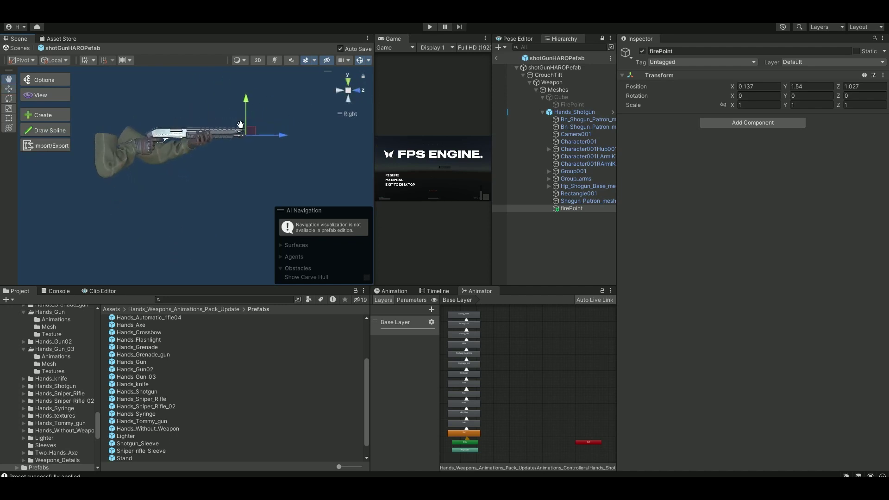
pyautogui.moveTo(240, 125); pyautogui.dragTo(230, 132, button='middle')
pyautogui.moveTo(274, 140); pyautogui.dragTo(277, 139)
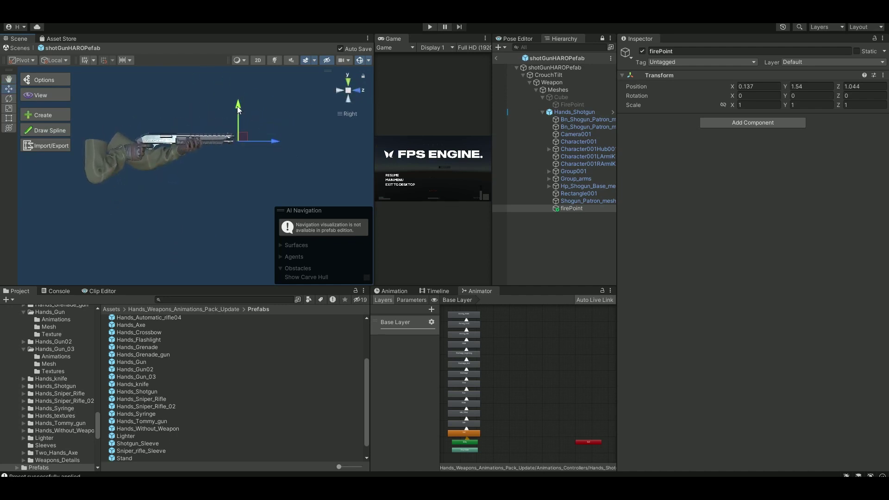
pyautogui.moveTo(238, 109); pyautogui.dragTo(185, 181)
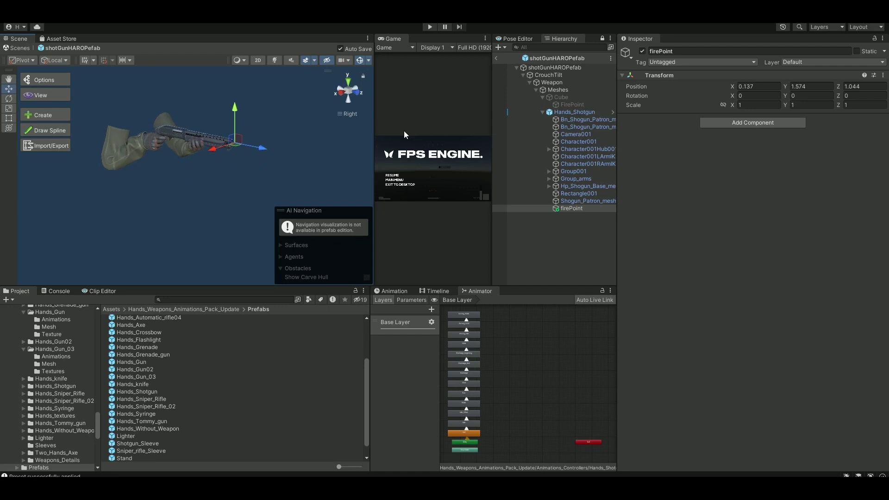
# - Remove the unassigned Animator component from the shotGunHAROPefab root, checking the Animator on Hands_Shotgun
pyautogui.click(584, 112)
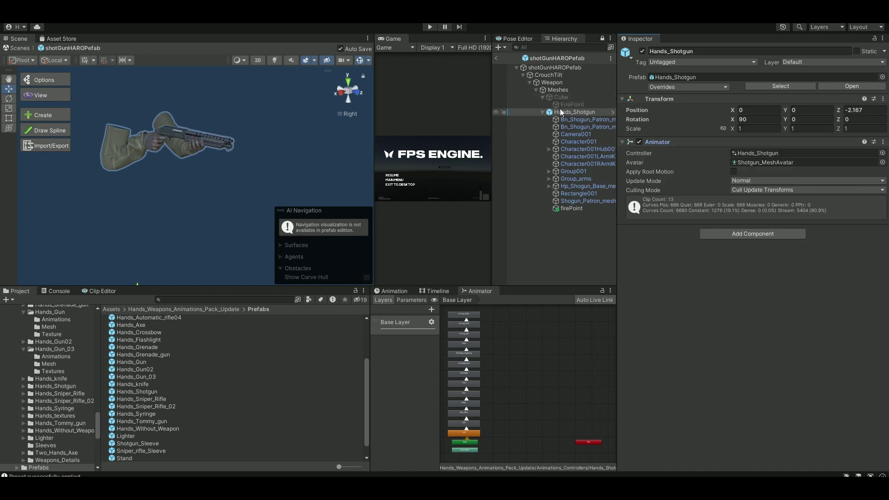
pyautogui.click(543, 113)
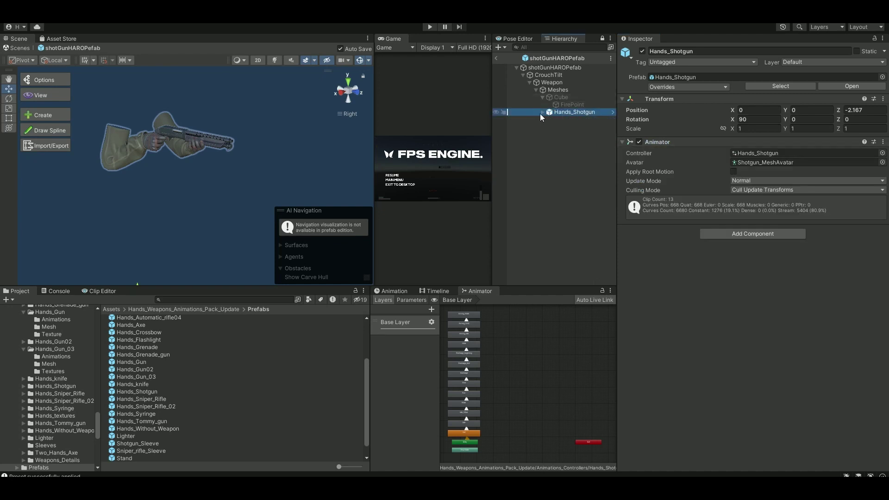
pyautogui.click(543, 113)
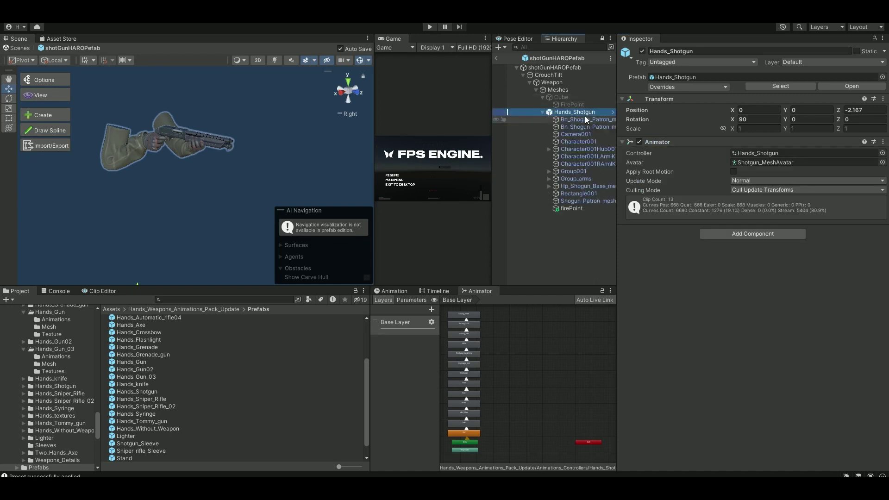
pyautogui.click(551, 69)
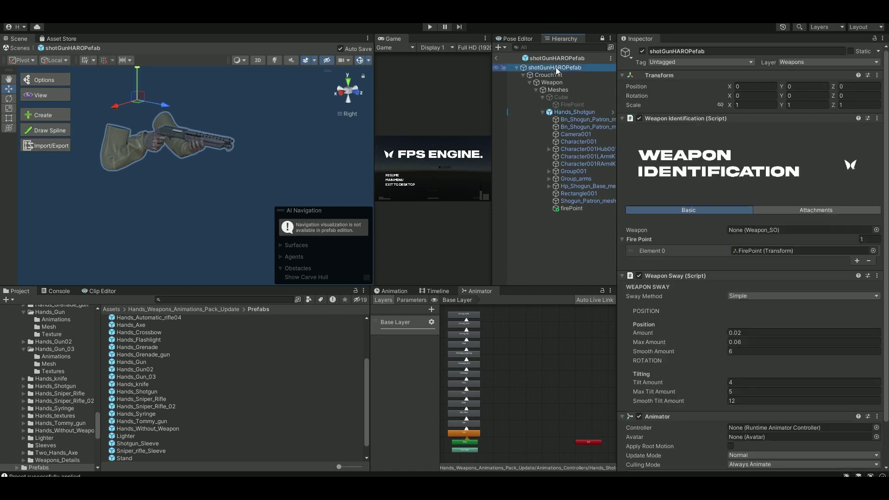
pyautogui.click(631, 277)
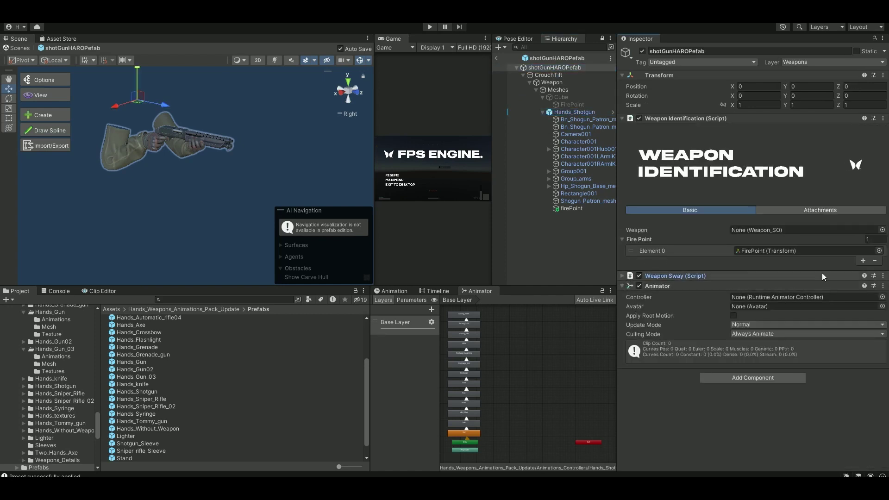
pyautogui.click(884, 286)
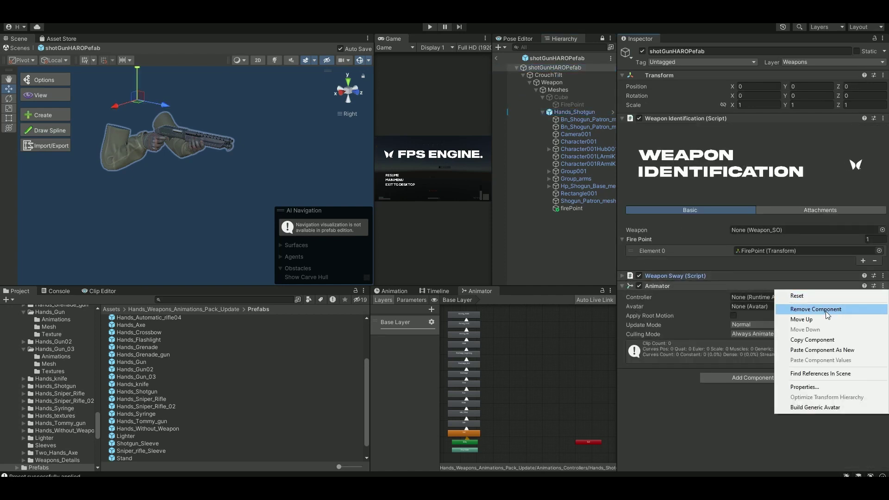
pyautogui.click(808, 309)
pyautogui.click(573, 113)
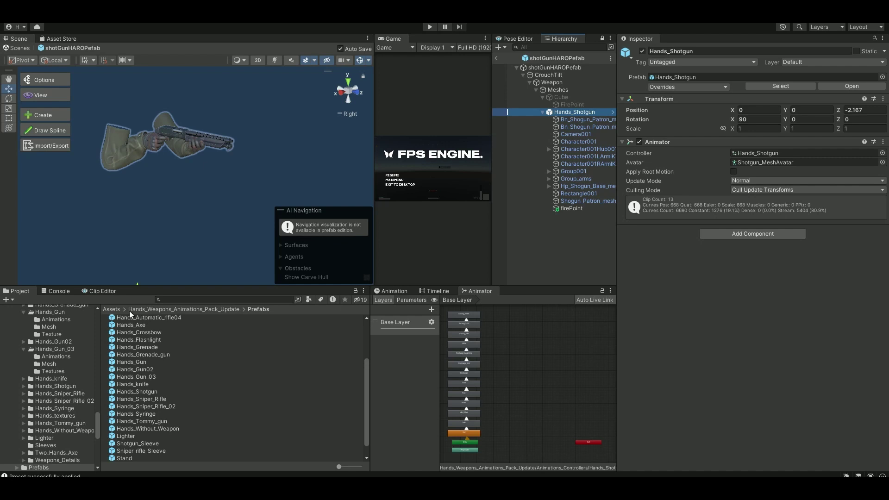
# - Show the shotGunHARO weapon asset from Cowsins/ScriptableObjects/Weapons and lock the Inspector on it
pyautogui.click(111, 310)
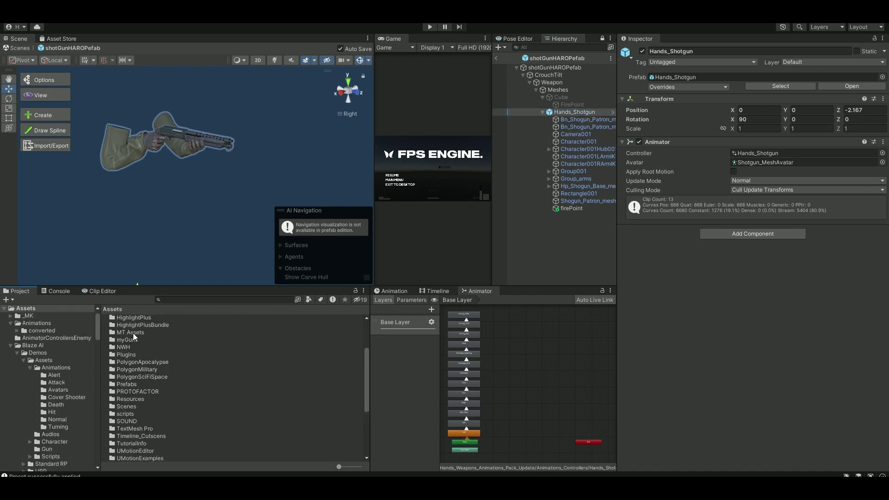
pyautogui.scroll(5, 132, 333)
pyautogui.doubleClick(124, 345)
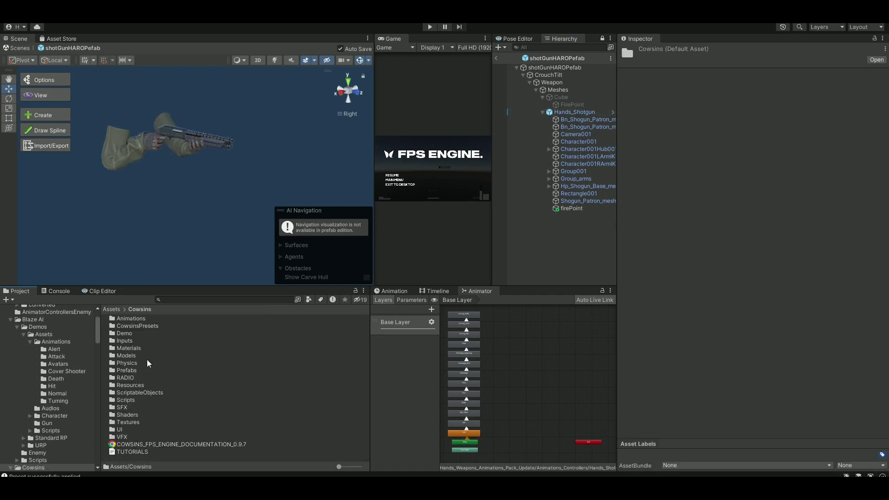
pyautogui.doubleClick(135, 394)
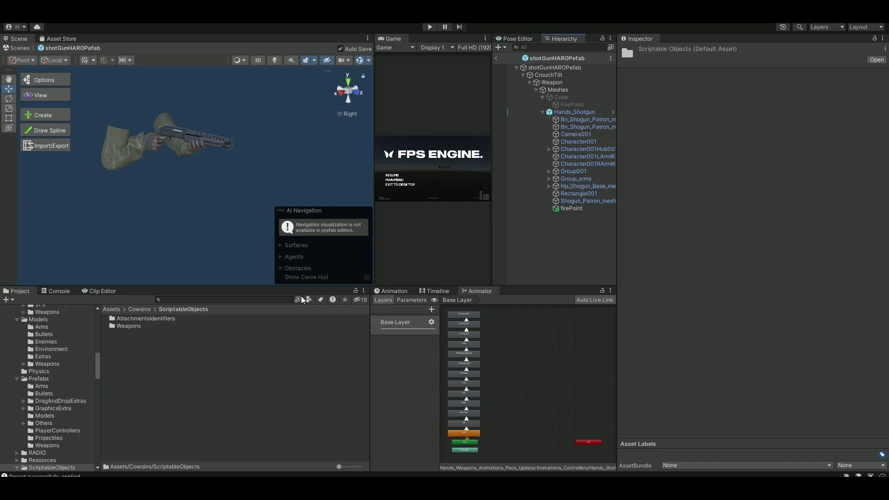
pyautogui.doubleClick(127, 327)
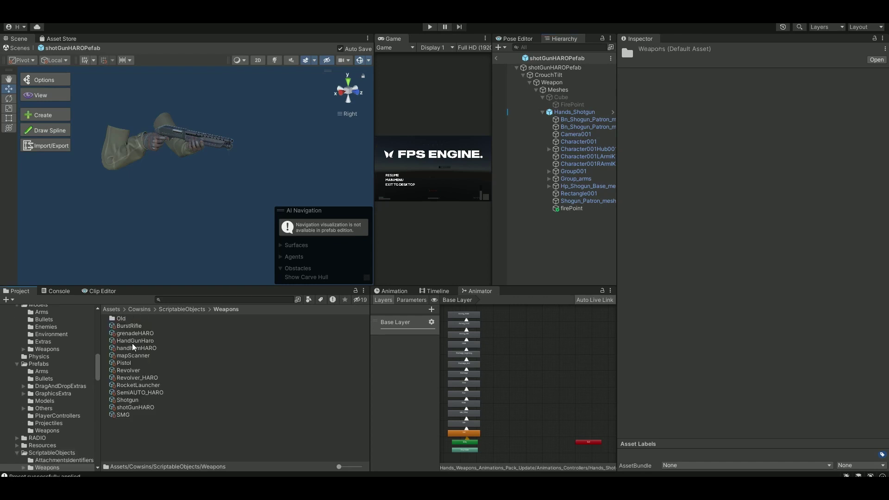
pyautogui.click(129, 408)
pyautogui.click(756, 380)
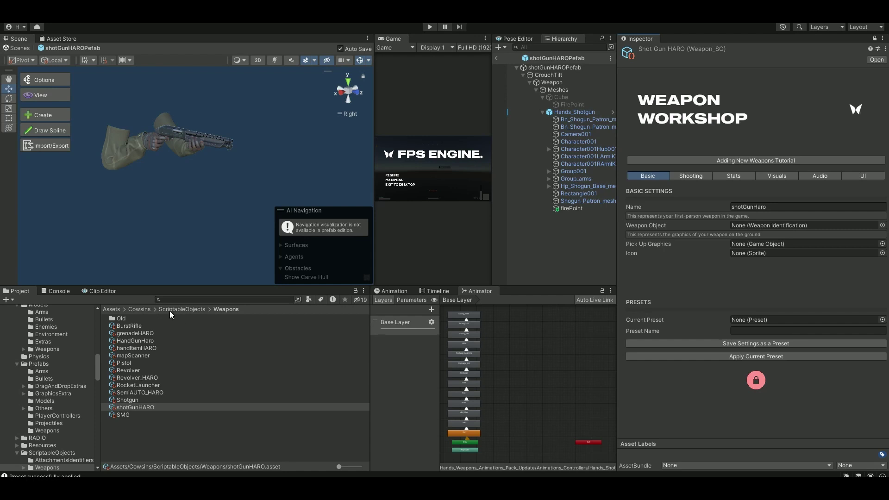
# - Assign the shotGunHAROPefab prefab from Cowsins/Prefabs/Weapons as the Weapon Object of shotGunHARO
pyautogui.click(138, 310)
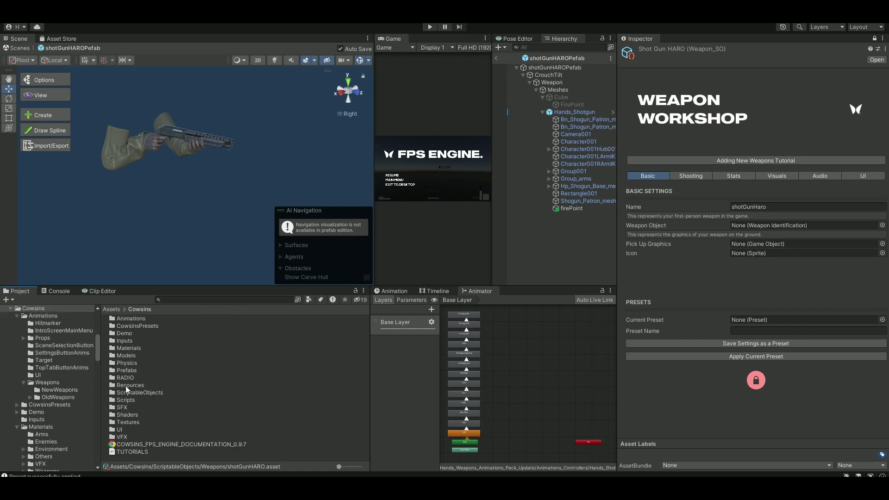
pyautogui.doubleClick(128, 371)
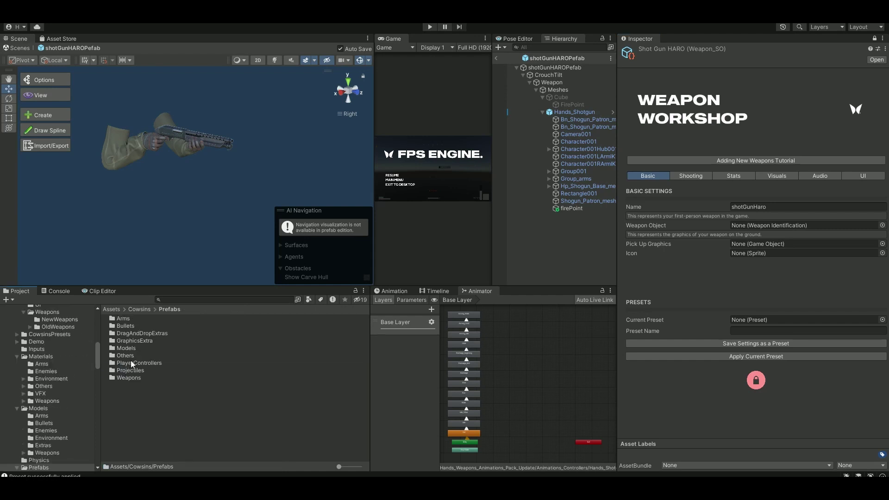
pyautogui.doubleClick(126, 376)
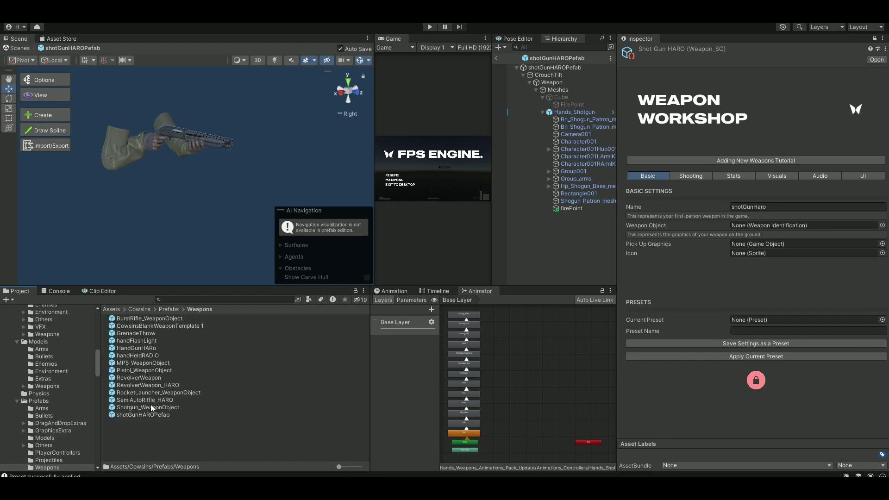
pyautogui.moveTo(132, 415); pyautogui.dragTo(755, 224)
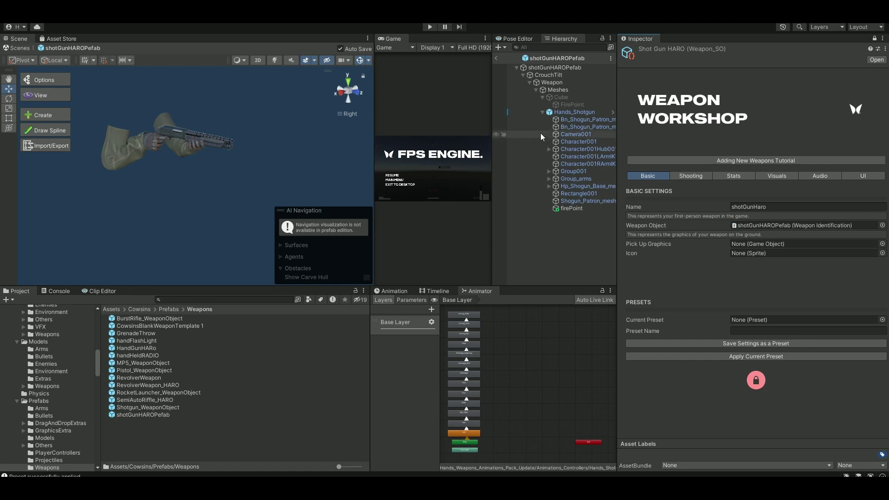
# - Open the Cowsins/Animations/Weapons folder and select the BlankWeaponAnimatorTemplate controller
pyautogui.click(107, 310)
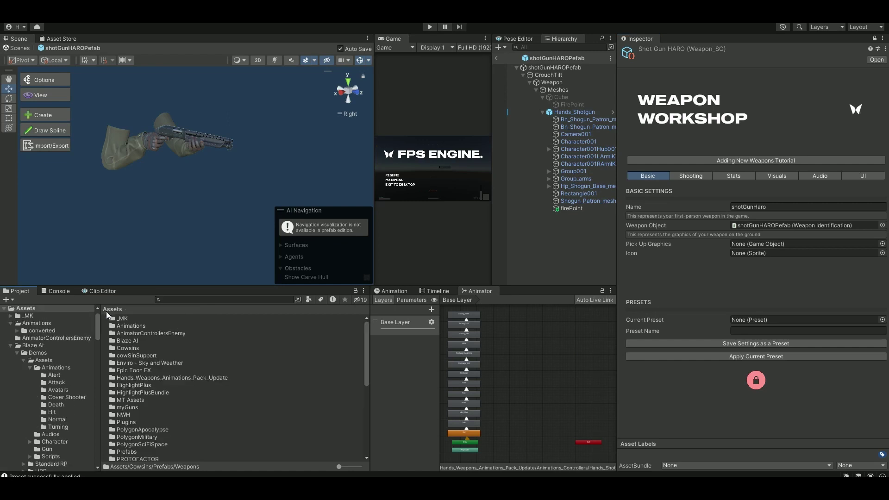
pyautogui.doubleClick(128, 326)
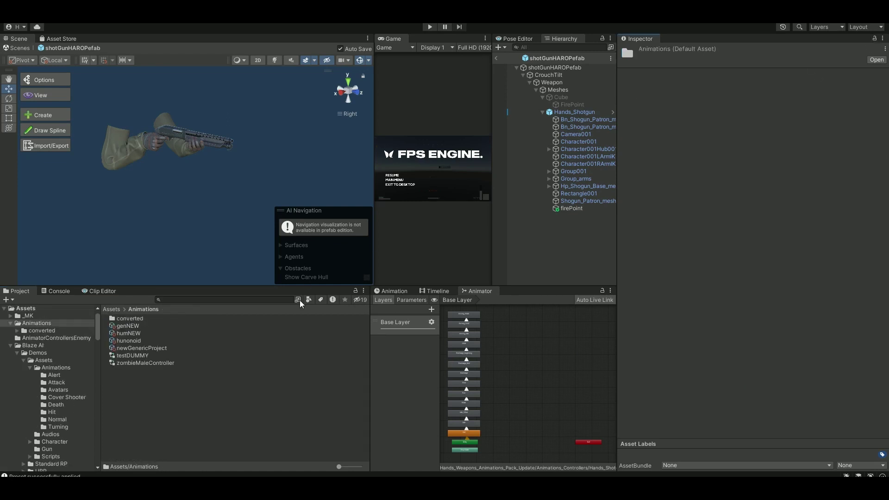
pyautogui.click(116, 311)
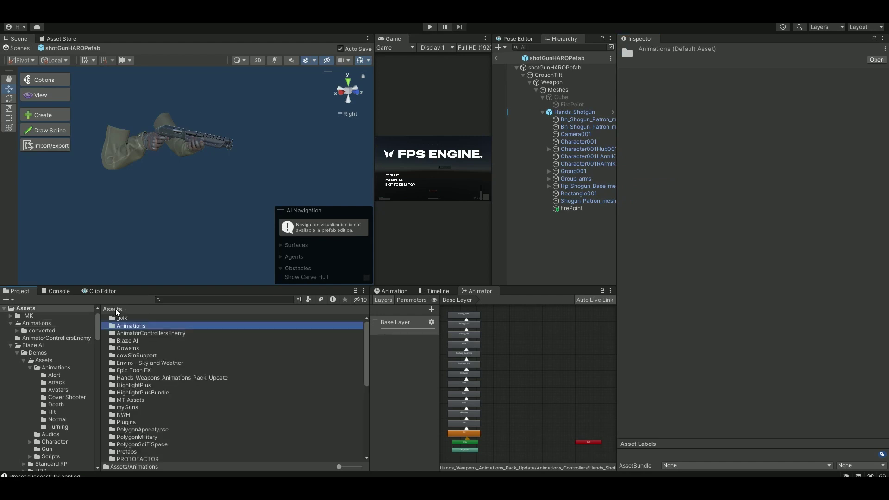
pyautogui.click(126, 348)
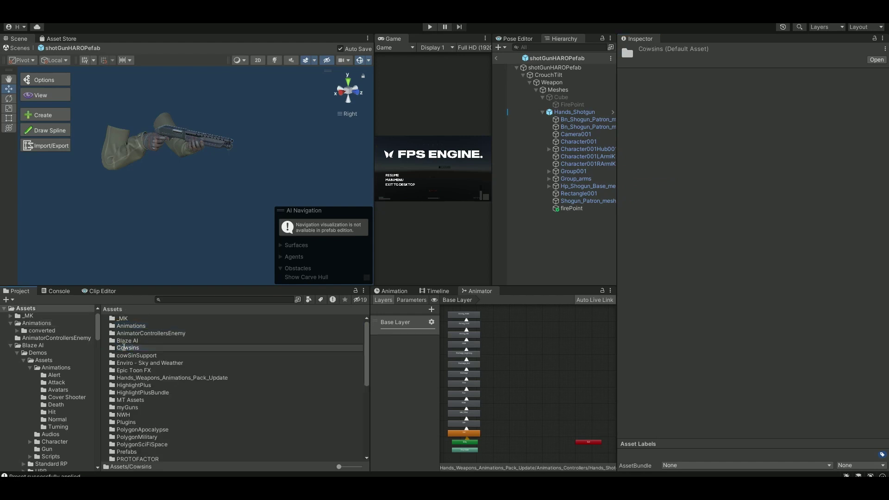
pyautogui.doubleClick(125, 348)
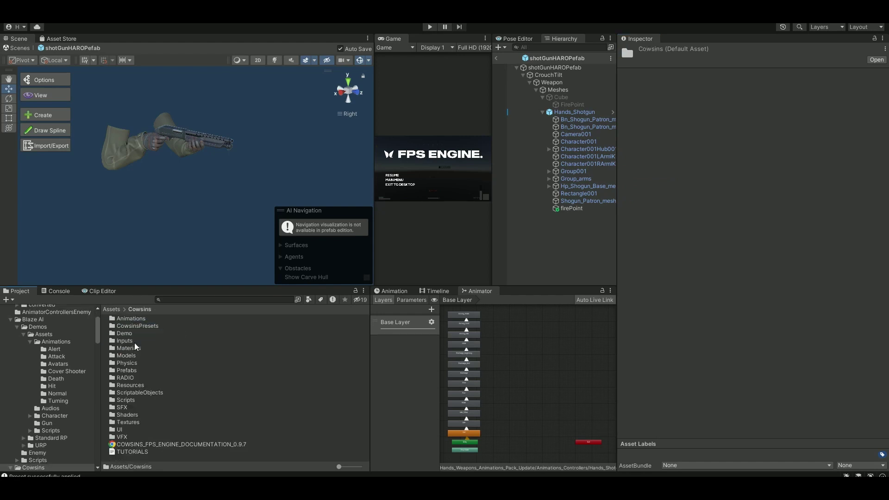
pyautogui.doubleClick(138, 320)
pyautogui.doubleClick(129, 378)
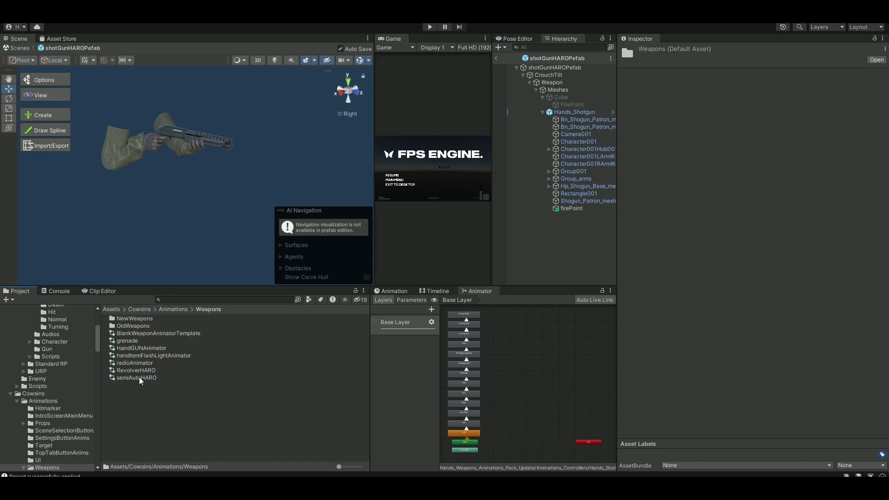
pyautogui.click(165, 334)
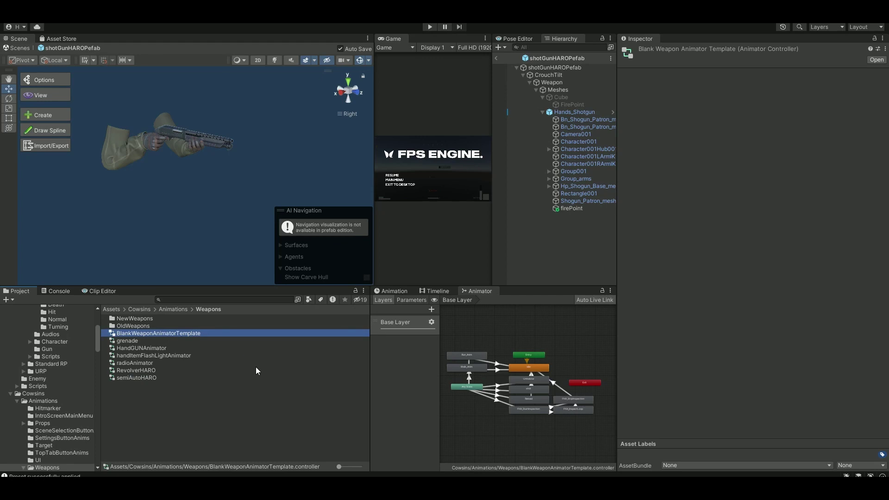
# - Duplicate the BlankWeaponAnimatorTemplate controller and rename the copy to shotGunHARO_ANIMATOR
pyautogui.hotkey('ctrl', 'd')
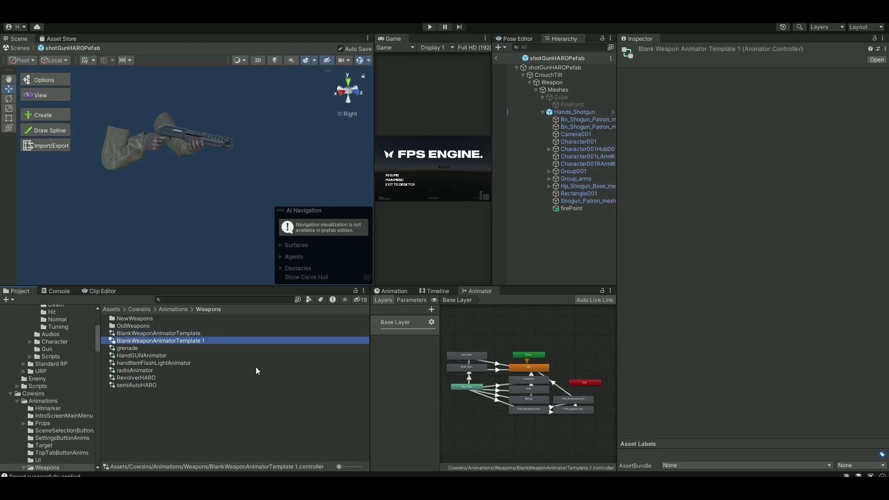
pyautogui.press('F2')
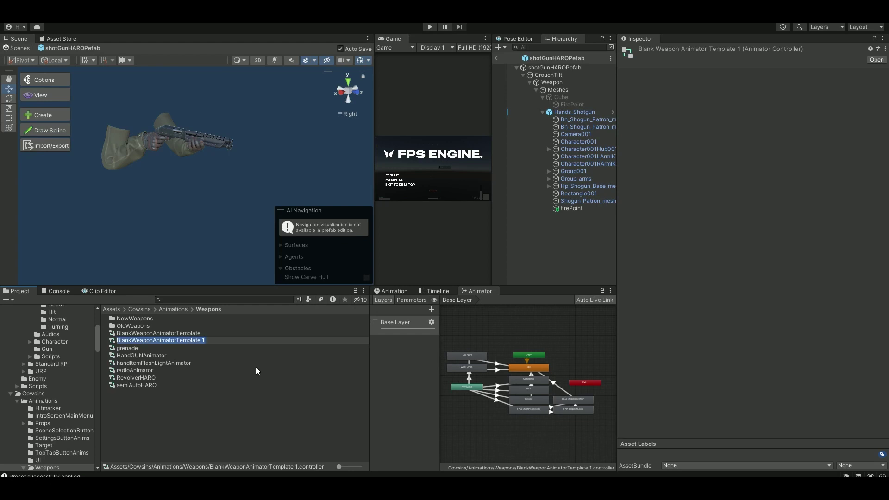
pyautogui.write('shotG')
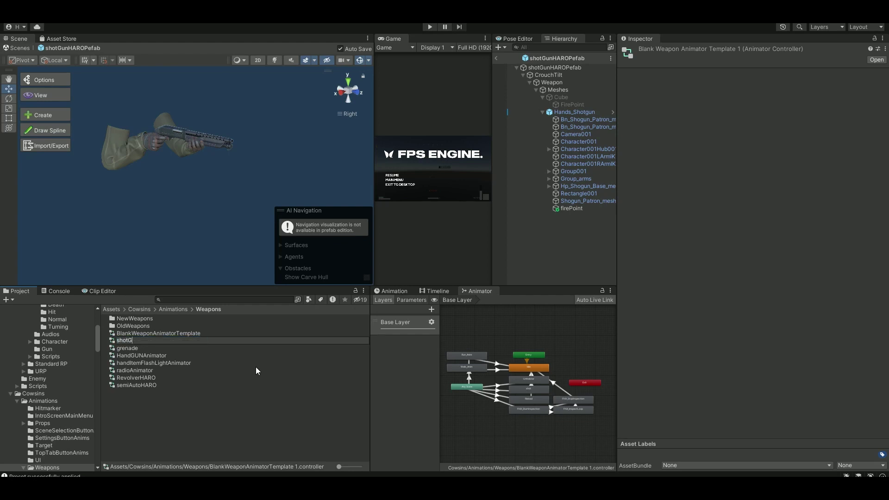
pyautogui.write('unHARO_ANIMATOR')
pyautogui.press('Return')
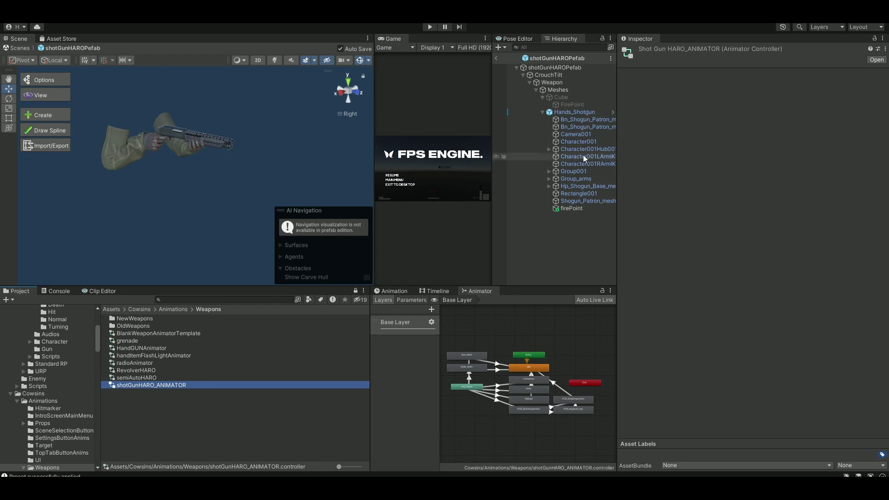
# - Assign shotGunHARO_ANIMATOR as the Animator Controller of Hands_Shotgun and widen the Animator graph area
pyautogui.click(577, 115)
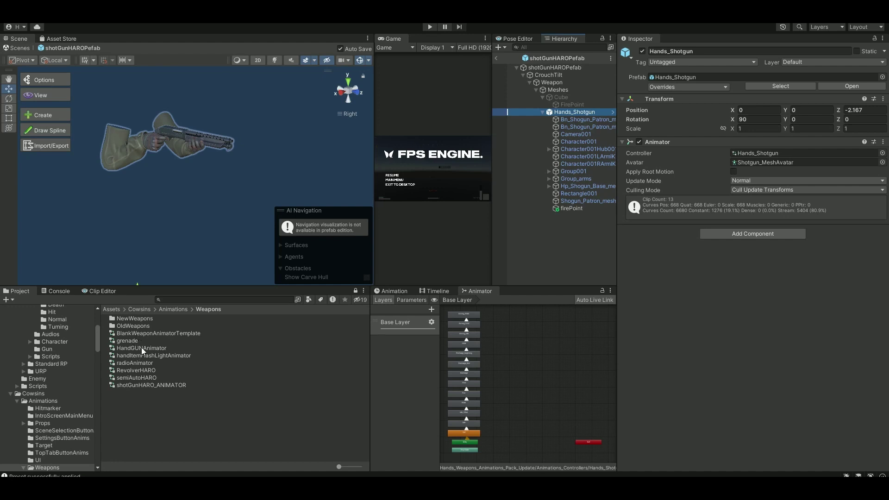
pyautogui.moveTo(139, 385); pyautogui.dragTo(758, 153)
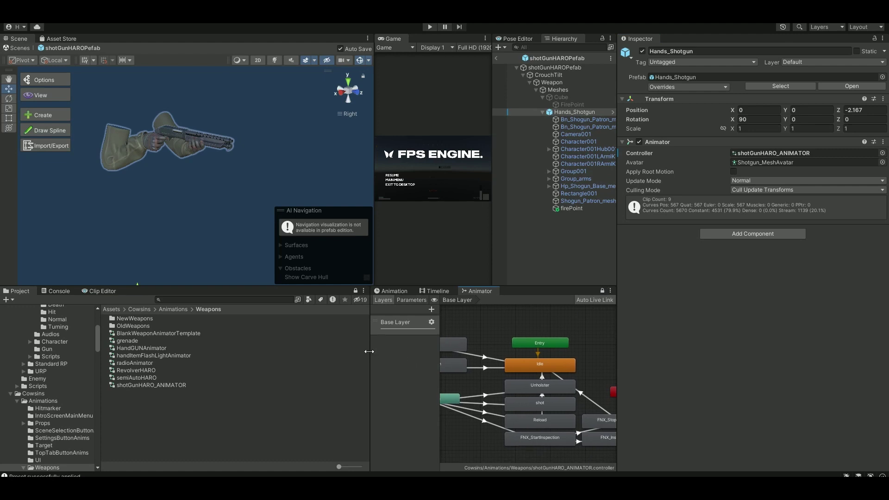
pyautogui.moveTo(371, 351); pyautogui.dragTo(300, 351)
pyautogui.moveTo(420, 345); pyautogui.dragTo(467, 354, button='middle')
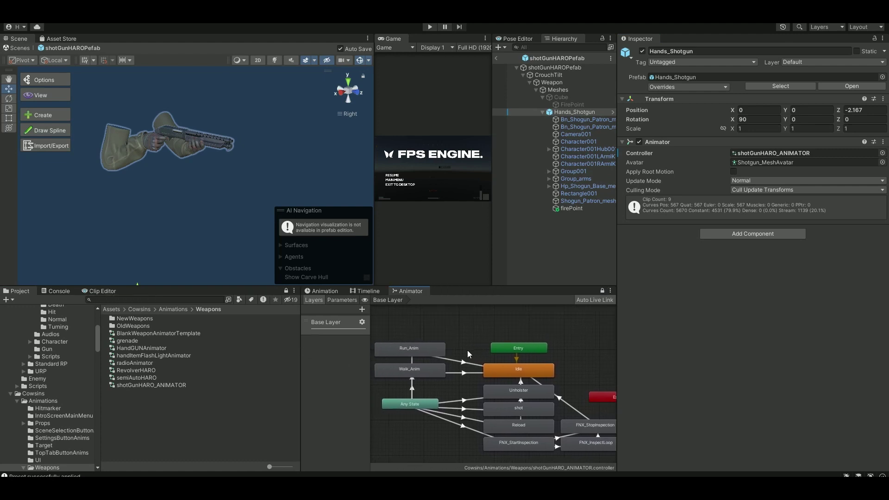
pyautogui.moveTo(532, 370); pyautogui.dragTo(525, 361, button='middle')
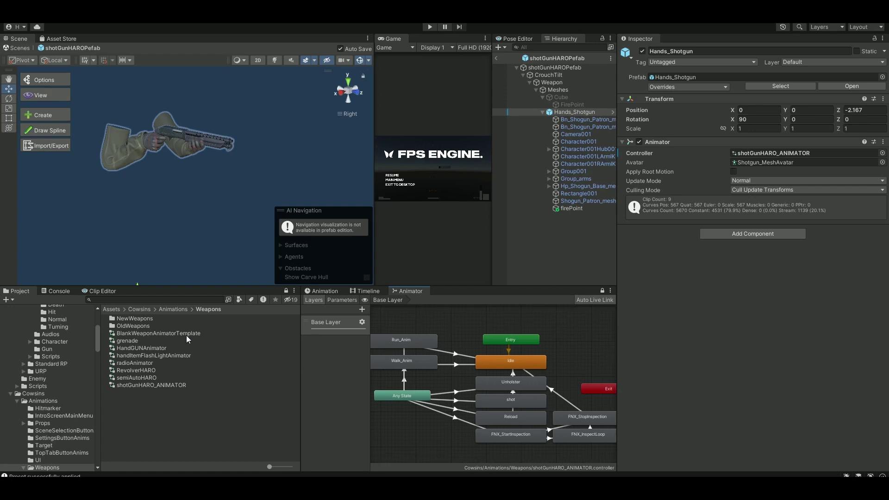
# - Open the Hands_Shotgun Animations folder under Hands_Weapons_Animations_Pack_Update/Modelas
pyautogui.click(115, 308)
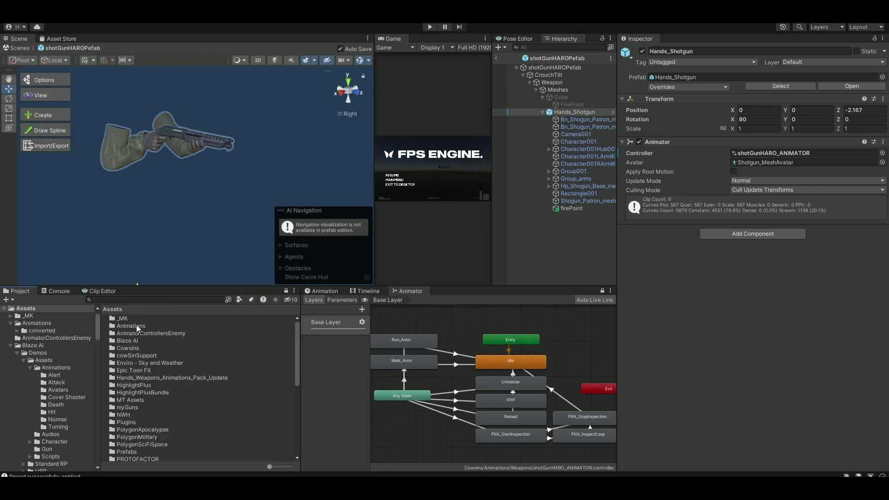
pyautogui.doubleClick(171, 377)
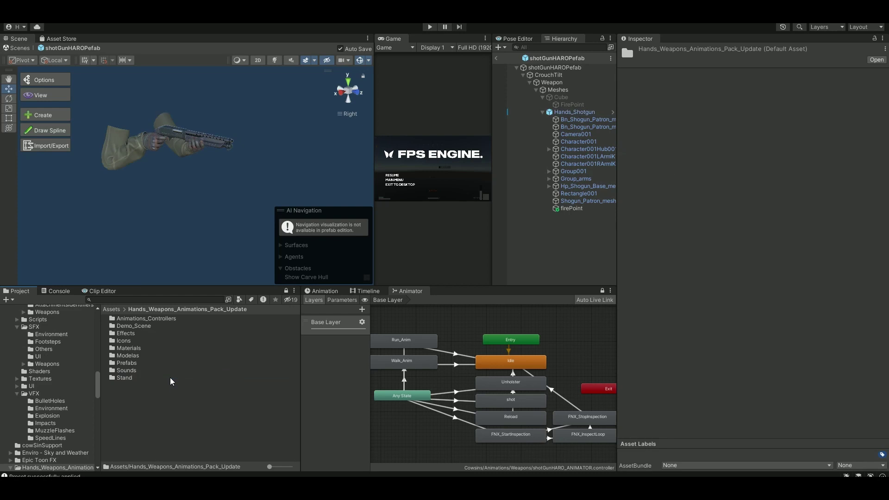
pyautogui.doubleClick(133, 358)
pyautogui.scroll(-3, 208, 397)
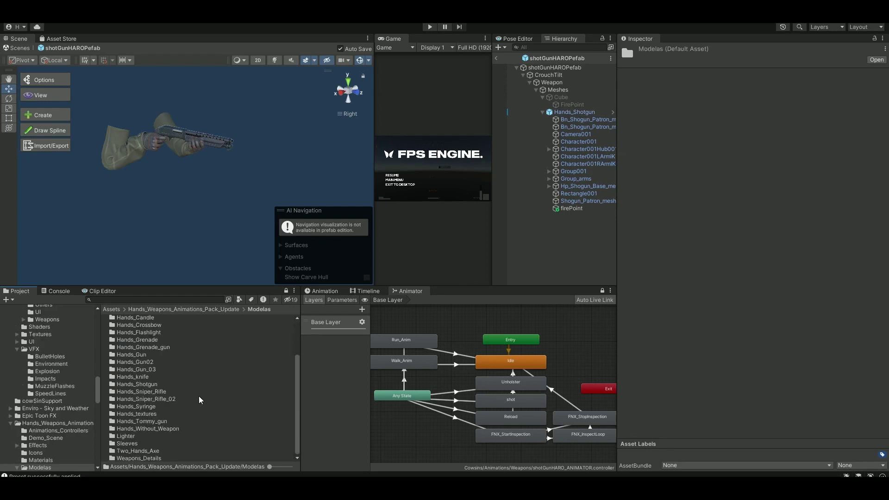
pyautogui.doubleClick(132, 385)
pyautogui.doubleClick(125, 320)
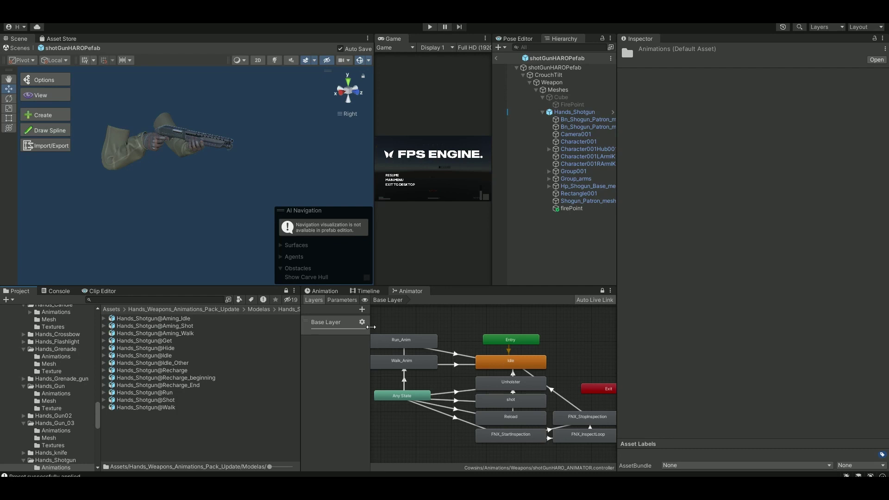
# - Assign the Aming_Idle clip from Hands_Shotgun@Aming_Idle as the Motion of the Idle state
pyautogui.click(105, 319)
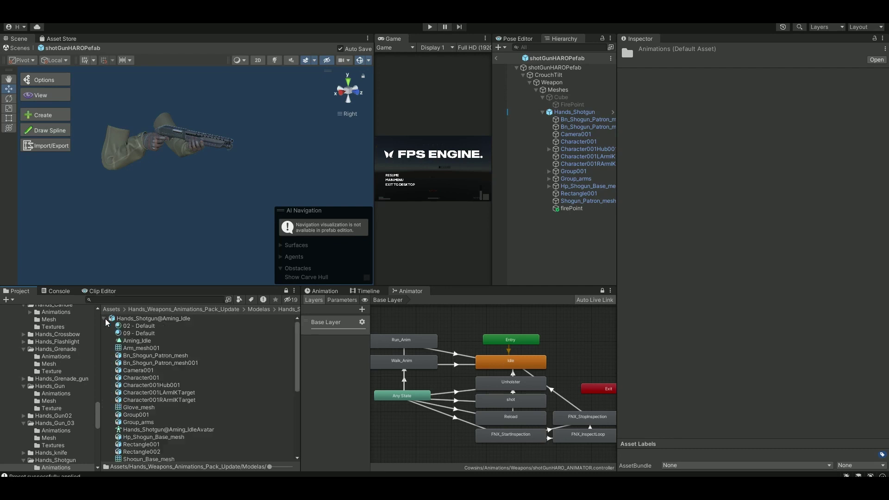
pyautogui.click(530, 362)
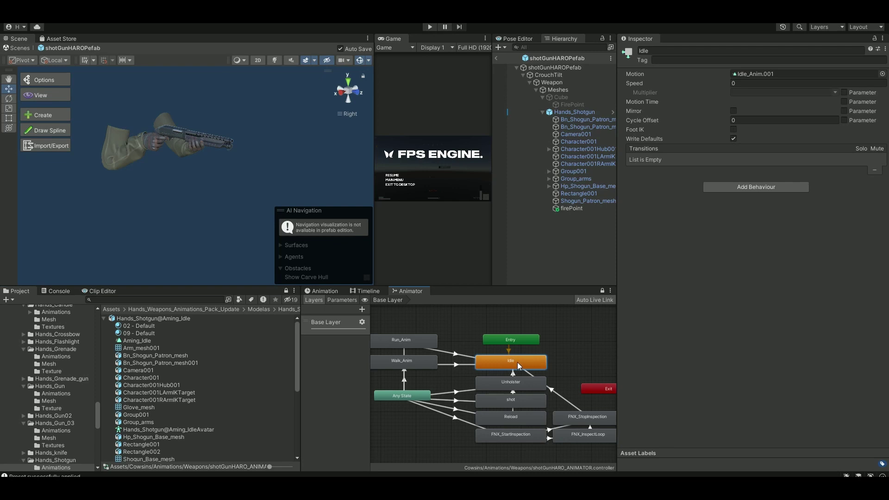
pyautogui.scroll(-3, 143, 403)
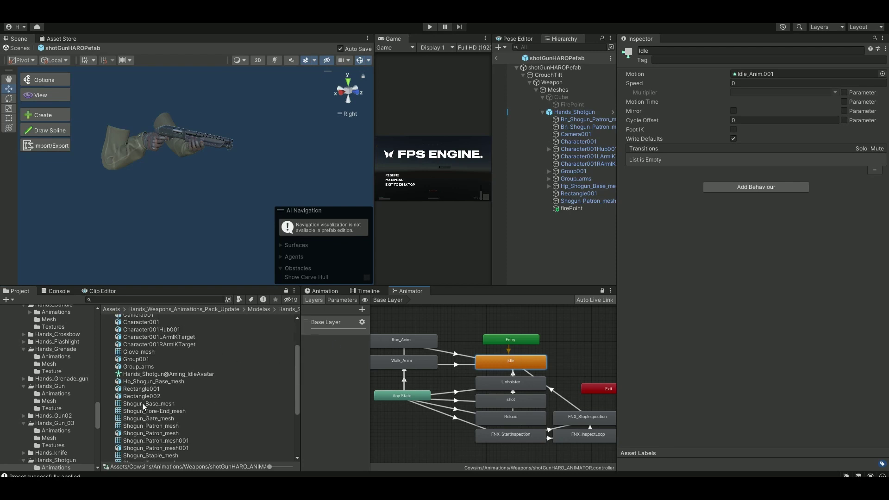
pyautogui.scroll(-2, 152, 408)
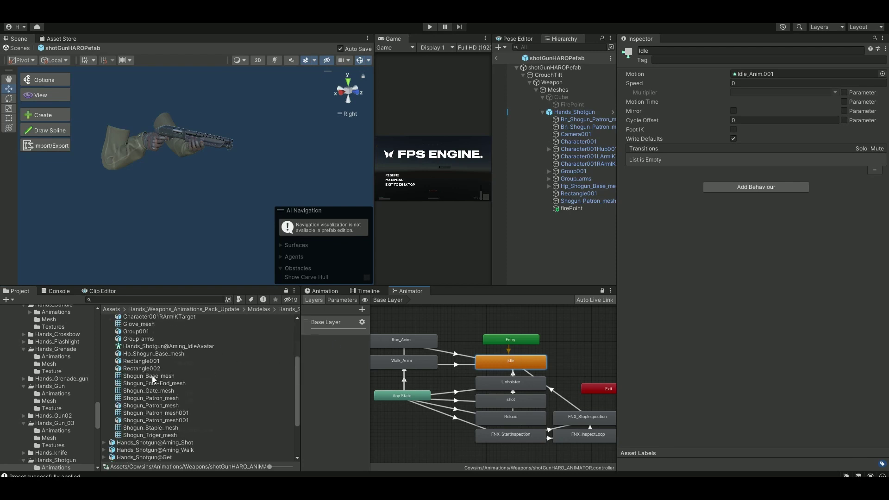
pyautogui.scroll(5, 152, 377)
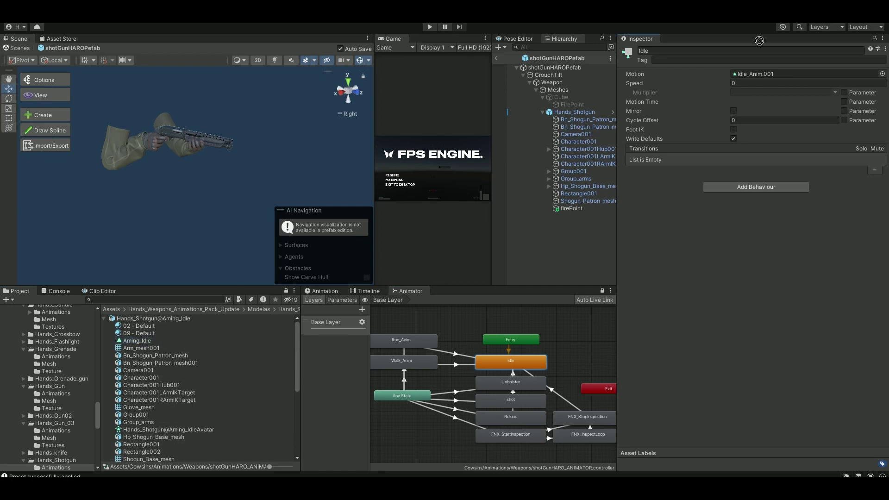
pyautogui.moveTo(760, 40); pyautogui.dragTo(759, 74)
pyautogui.click(104, 319)
# - Preview the Aming_Shot clip and assign it as the Motion of the shot state
pyautogui.click(625, 226)
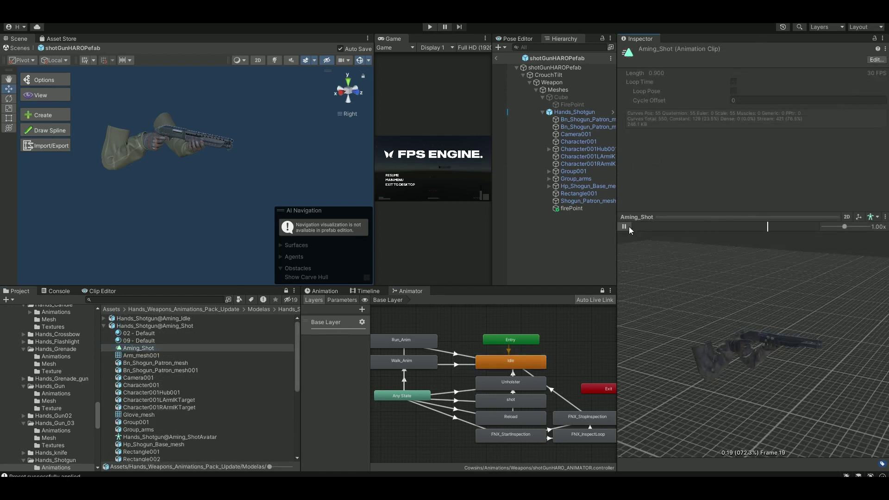
pyautogui.click(628, 226)
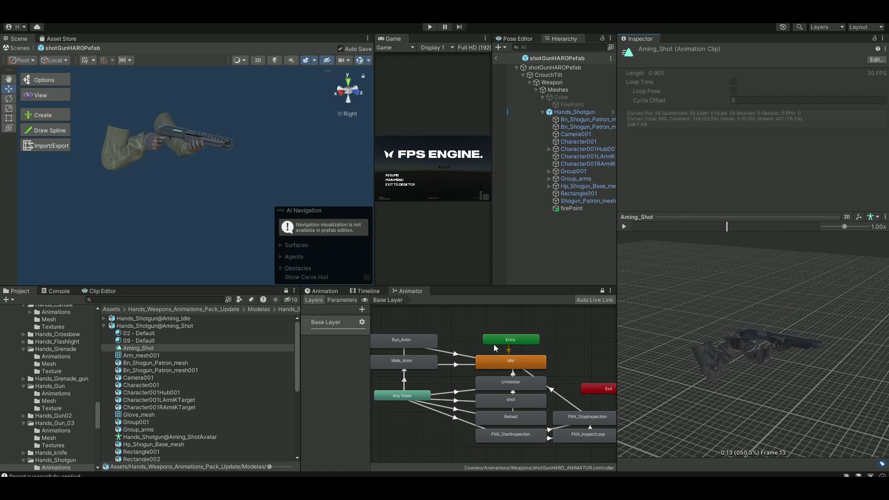
pyautogui.click(516, 397)
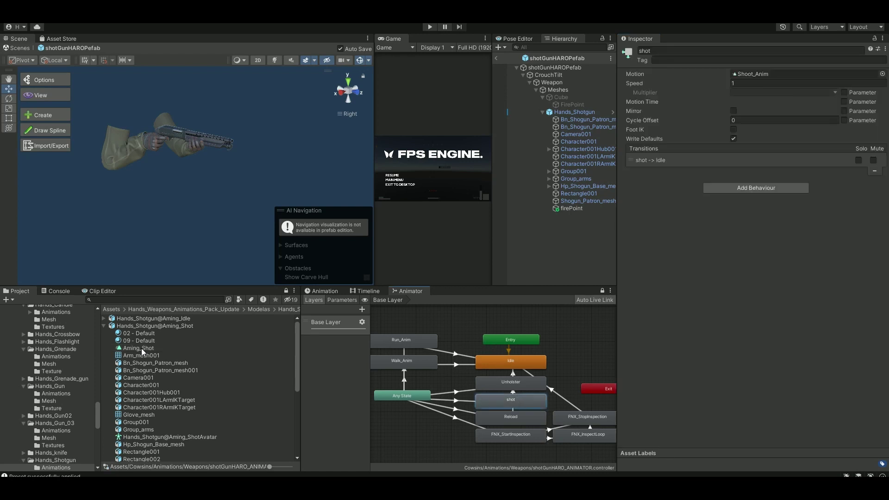
pyautogui.moveTo(141, 348); pyautogui.dragTo(755, 74)
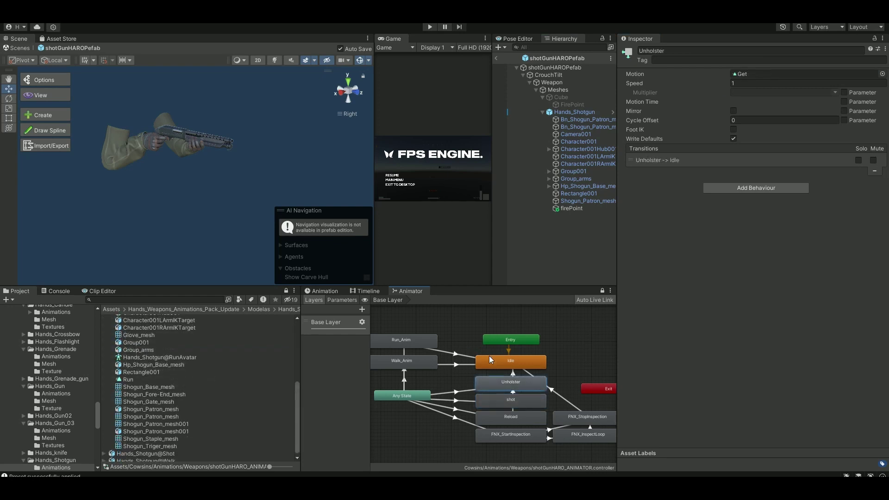
# - Enable Loop Time on the Walk clip used by the Walk_Anim state and apply the import settings
pyautogui.doubleClick(409, 365)
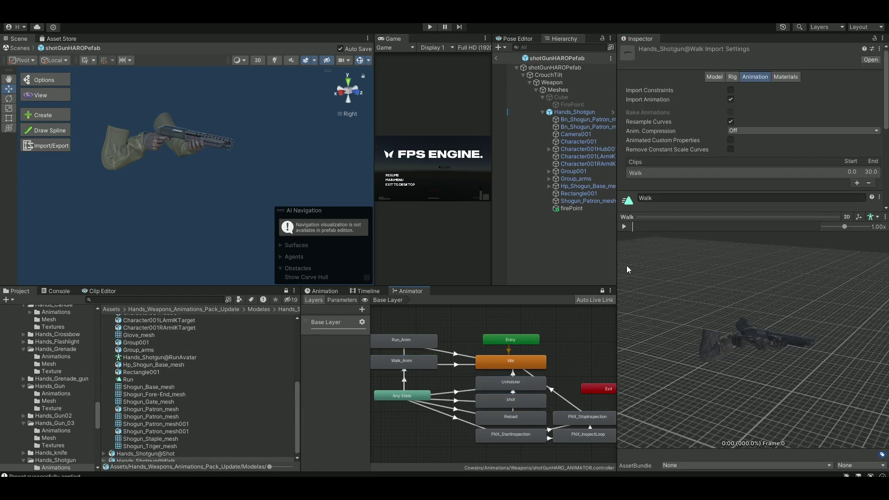
pyautogui.scroll(-5, 695, 185)
pyautogui.click(730, 105)
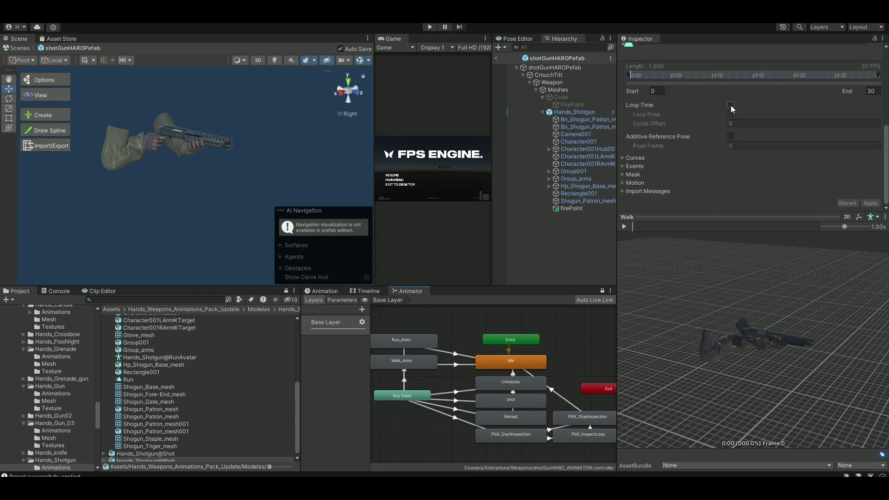
pyautogui.click(870, 203)
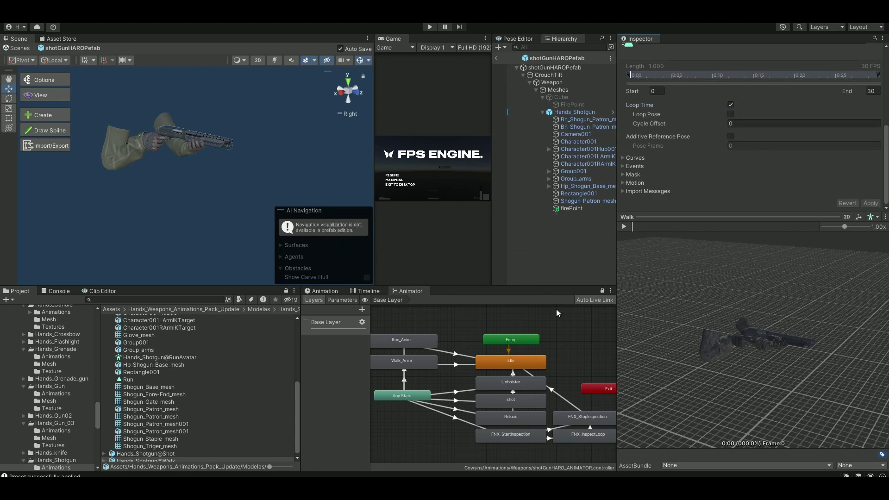
# - Enable Loop Time on the Run clip used by the Run_Anim state and apply the import settings
pyautogui.doubleClick(421, 339)
pyautogui.scroll(-4, 699, 180)
pyautogui.click(731, 163)
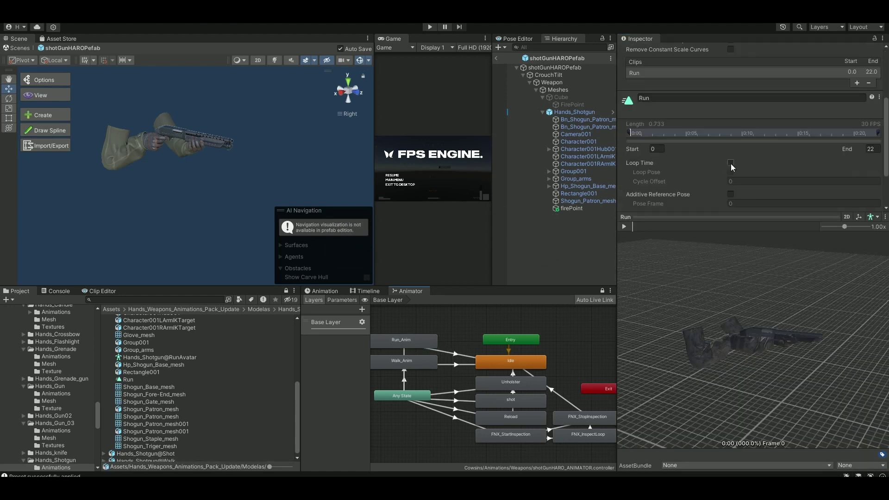
pyautogui.scroll(-3, 730, 165)
pyautogui.click(870, 203)
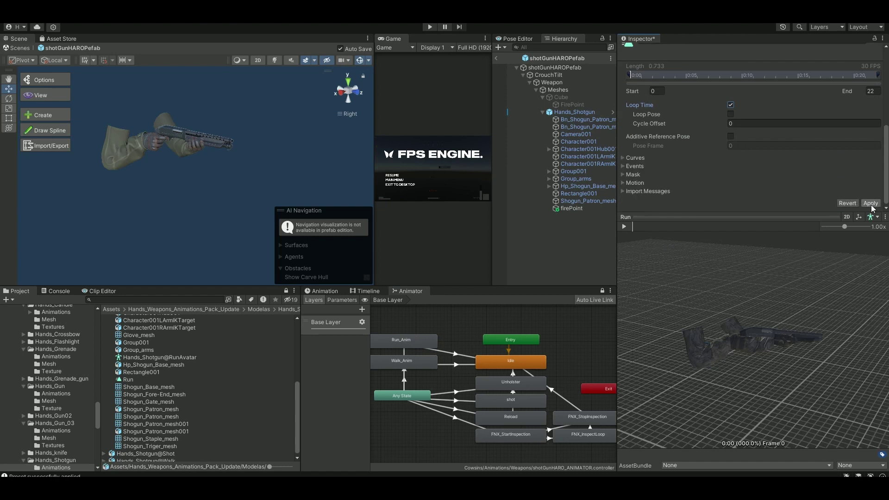
# - Enable Loop Time on the Aming_Idle clip used by the Idle state and apply the import settings
pyautogui.click(519, 360)
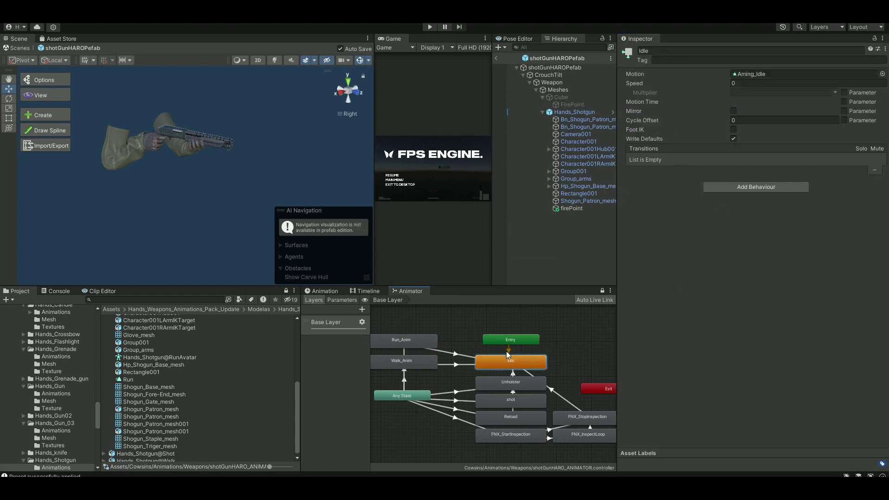
pyautogui.doubleClick(509, 359)
pyautogui.scroll(-5, 736, 164)
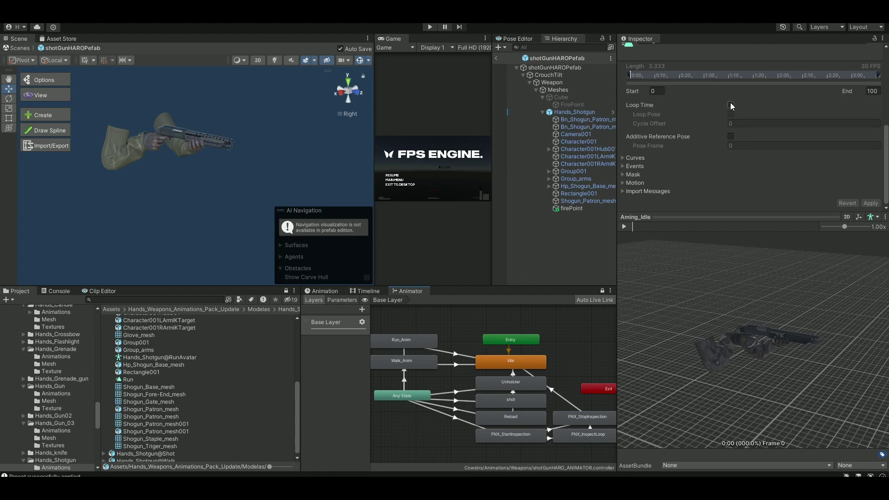
pyautogui.click(731, 105)
pyautogui.click(871, 203)
pyautogui.moveTo(737, 339); pyautogui.dragTo(717, 343)
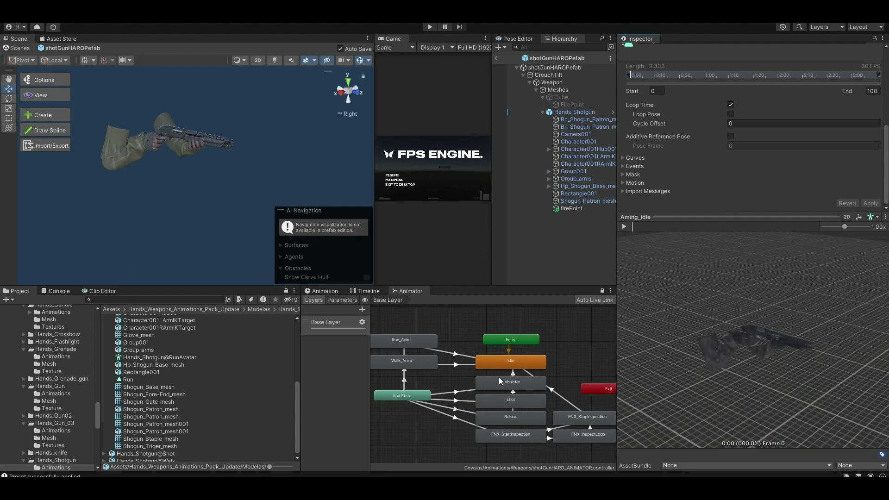
# - Spread out the Idle, Unholster and shot states, and set the shot -> Idle transition's Transition Duration to 1
pyautogui.moveTo(512, 367); pyautogui.dragTo(494, 395)
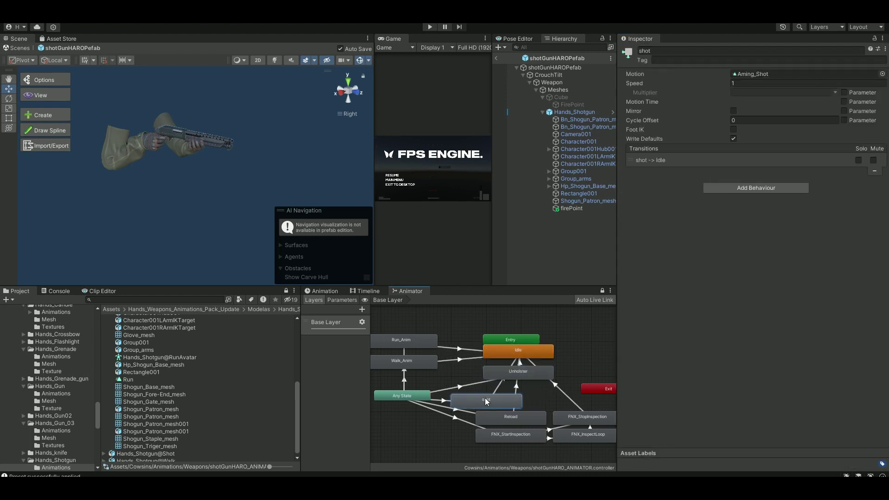
pyautogui.click(499, 387)
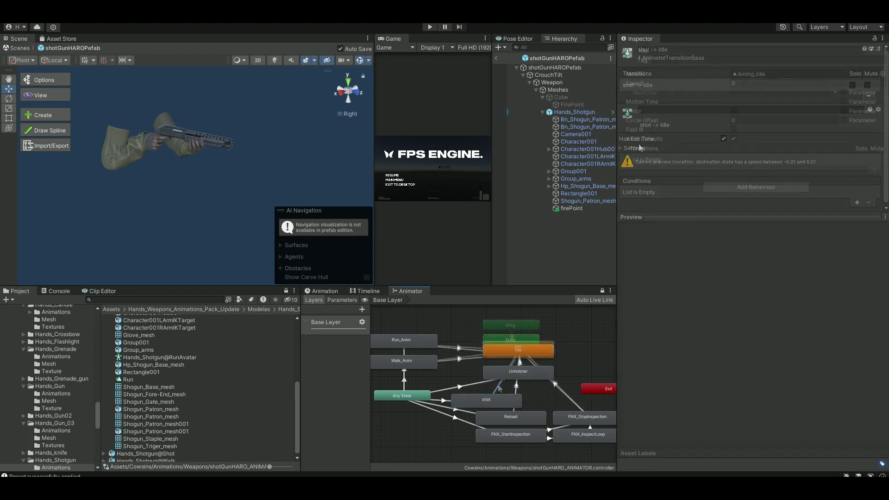
pyautogui.click(686, 147)
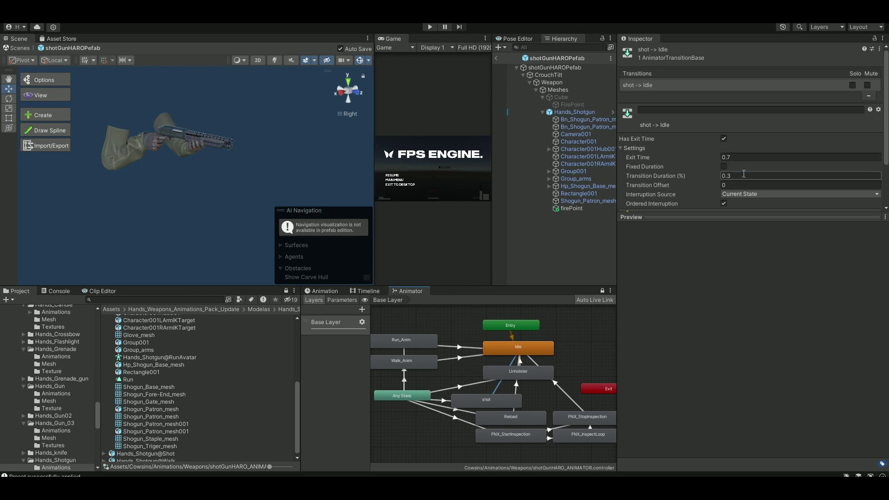
pyautogui.click(744, 173)
pyautogui.write('1')
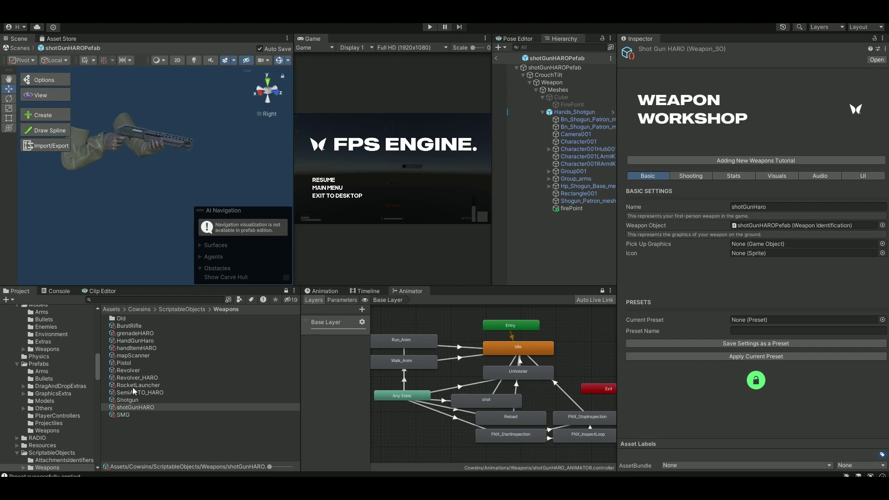
# - Set the shotGunHARO weapon asset's Icon to the ShotgunIcon sprite
pyautogui.click(134, 408)
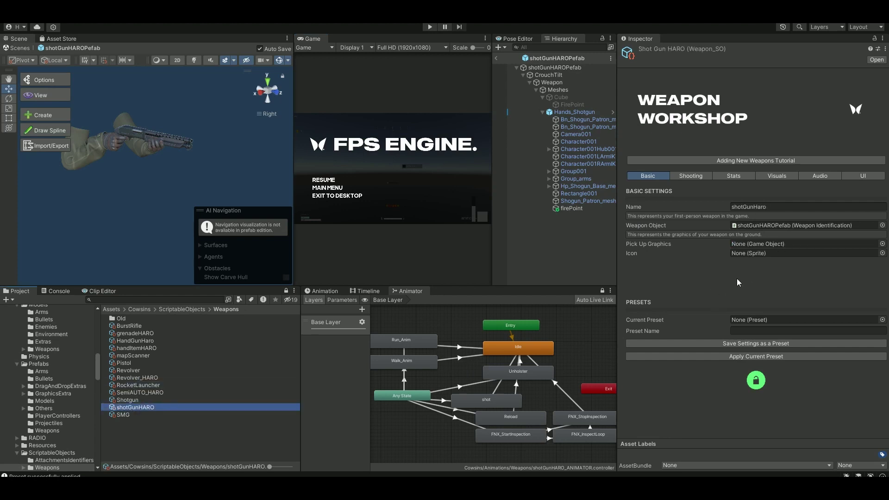
pyautogui.click(883, 254)
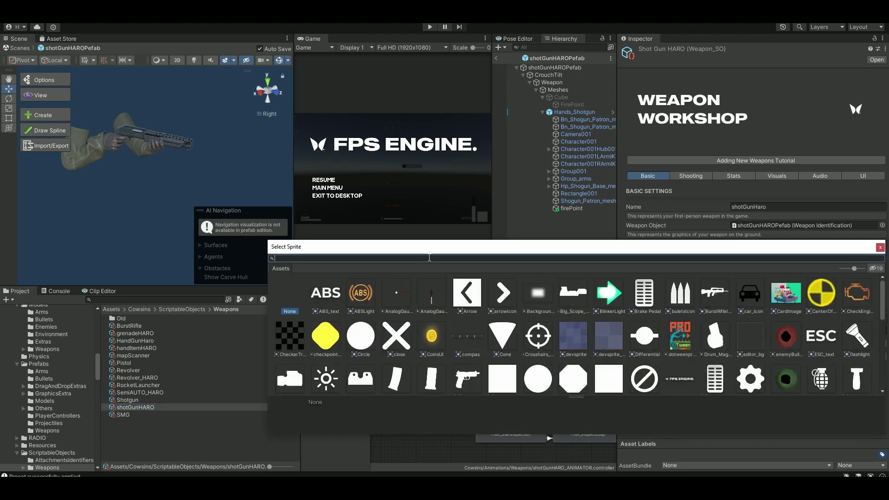
pyautogui.write('shot')
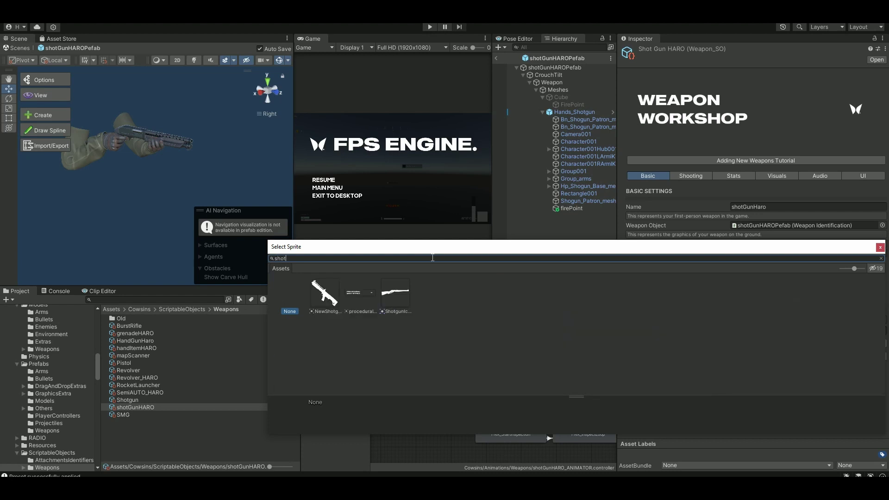
pyautogui.doubleClick(395, 292)
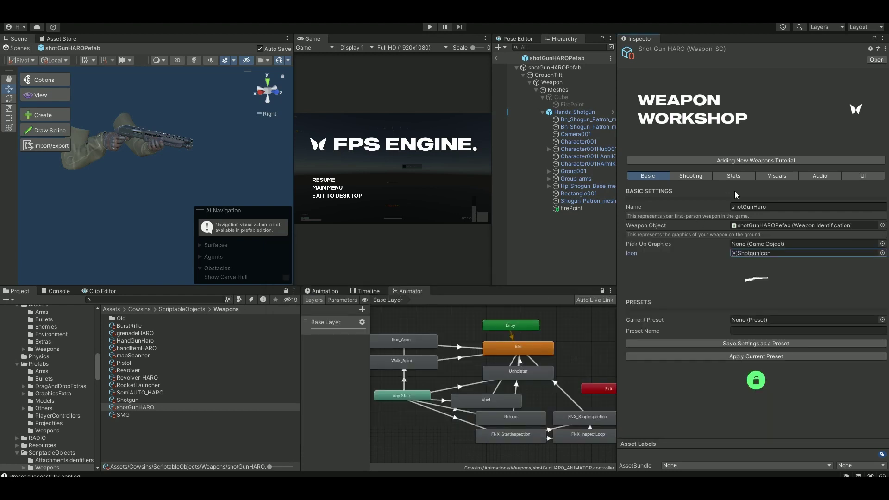
# - Exit the prefab and add shotGunHARO as a new element in the Weapons list of the Player's Weapon Controller
pyautogui.click(498, 57)
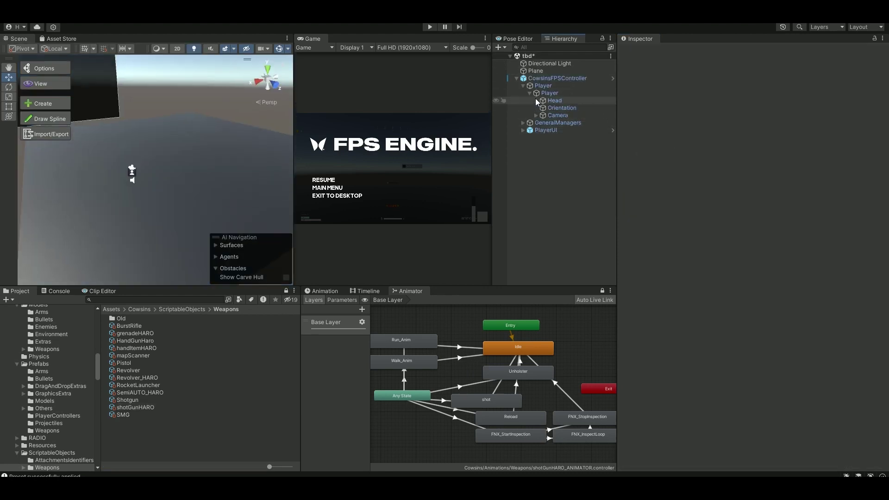
pyautogui.click(527, 87)
pyautogui.click(548, 93)
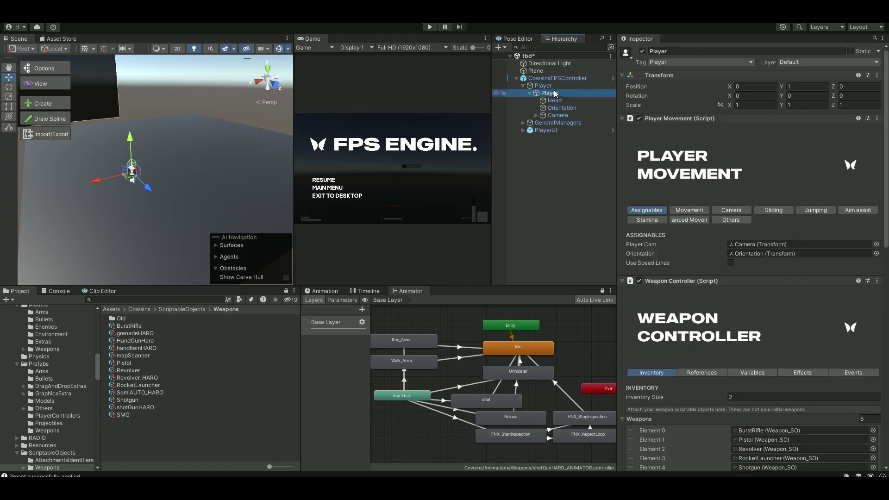
pyautogui.scroll(-5, 748, 240)
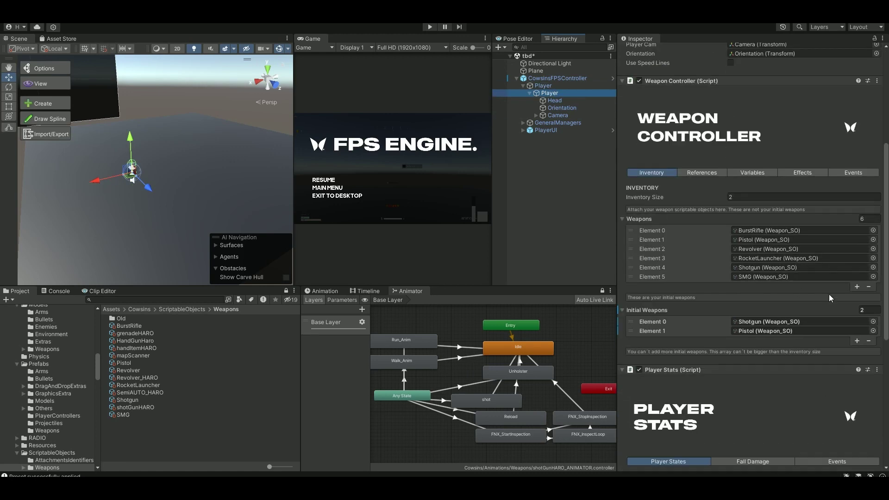
pyautogui.click(858, 287)
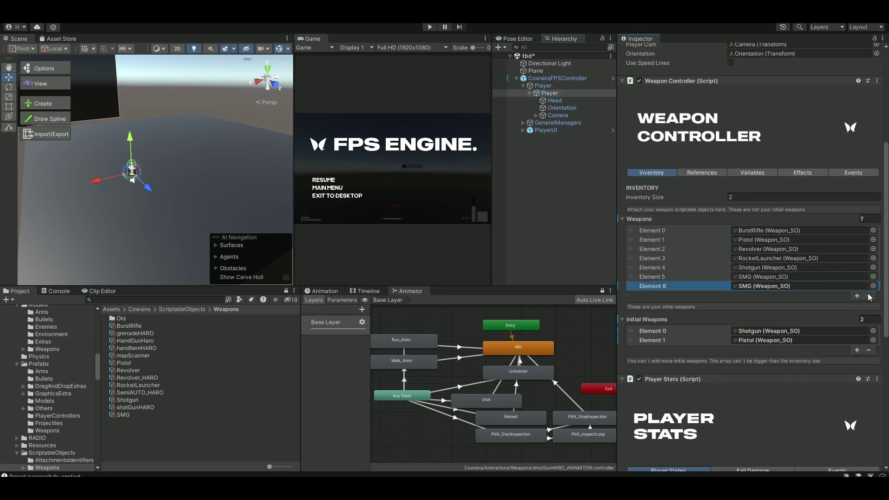
pyautogui.click(874, 286)
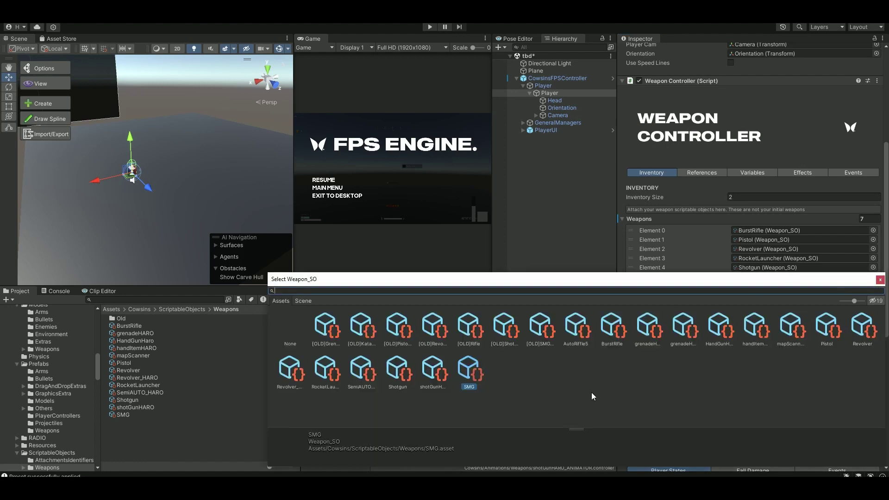
pyautogui.click(434, 370)
pyautogui.doubleClick(434, 370)
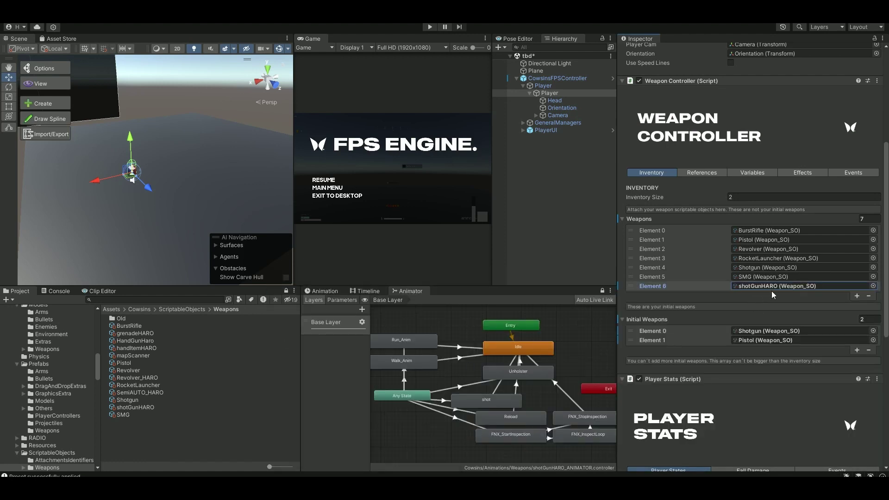
# - Set the Weapon Controller's Inventory Size to 3 and add shotGunHARO as Element 2 of Initial Weapons
pyautogui.click(738, 197)
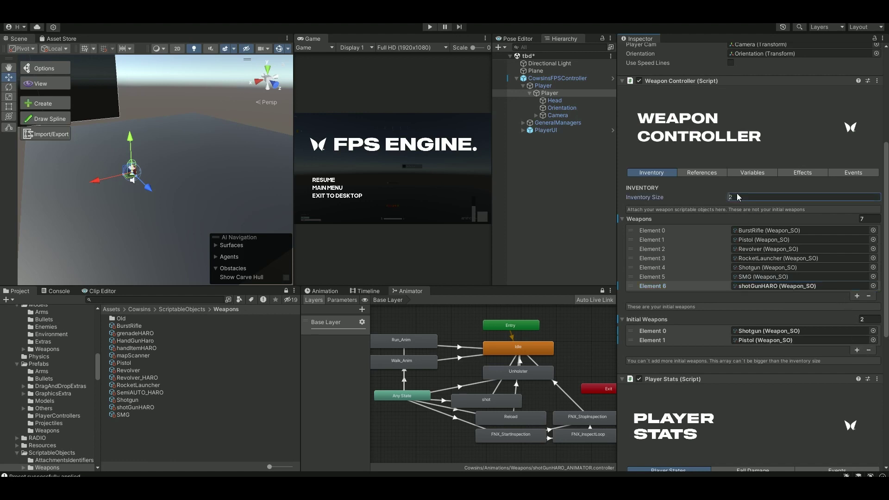
pyautogui.write('3')
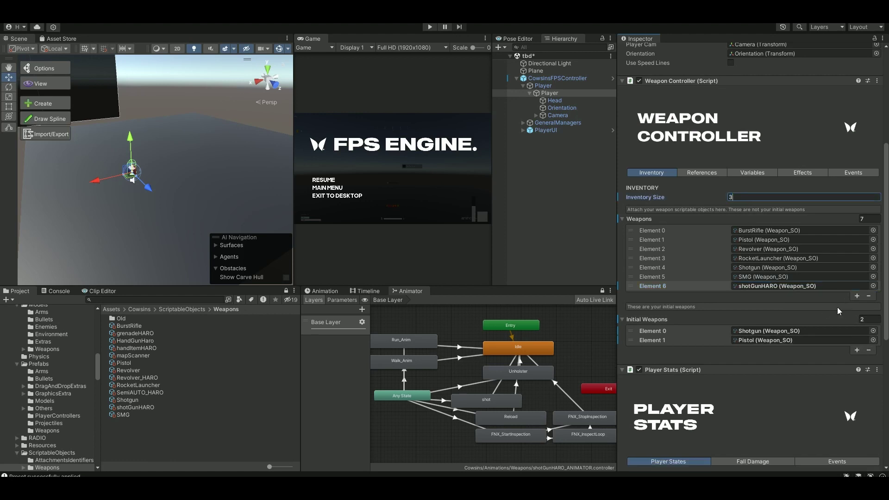
pyautogui.click(857, 350)
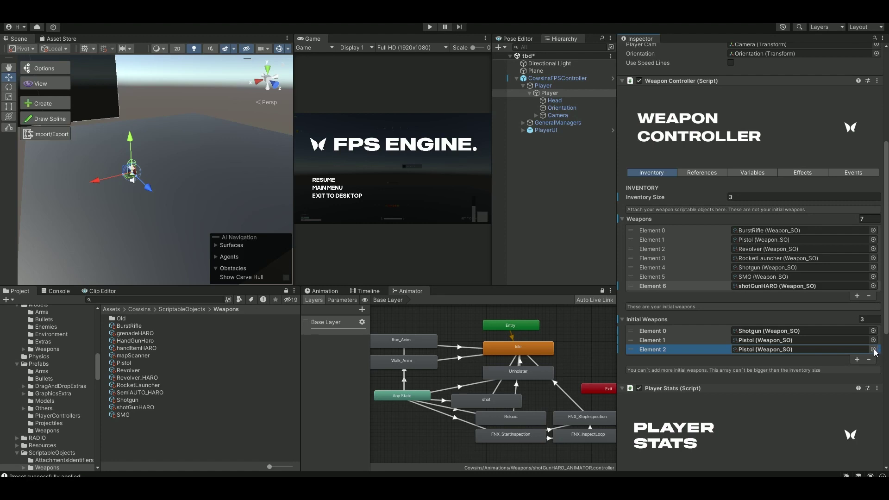
pyautogui.click(873, 350)
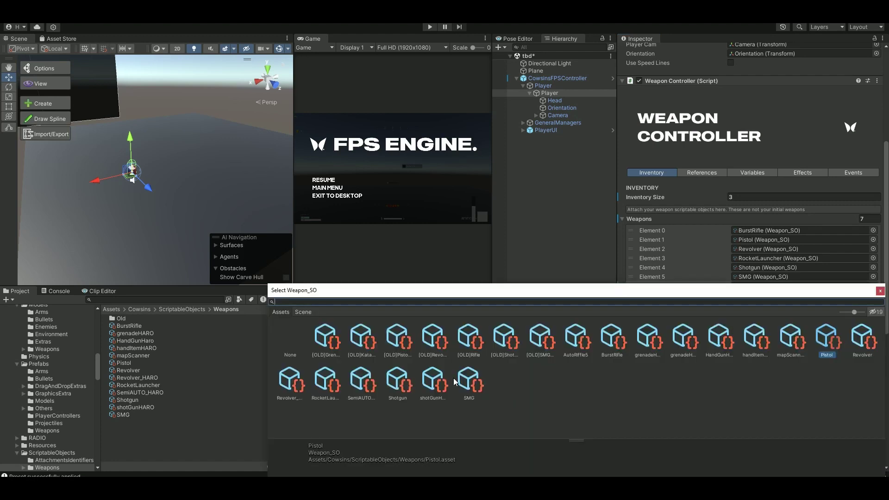
pyautogui.click(436, 380)
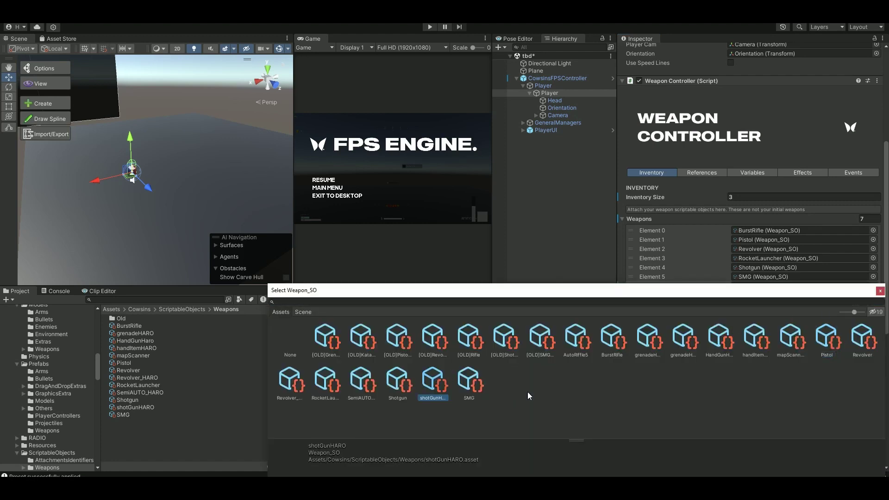
pyautogui.doubleClick(434, 385)
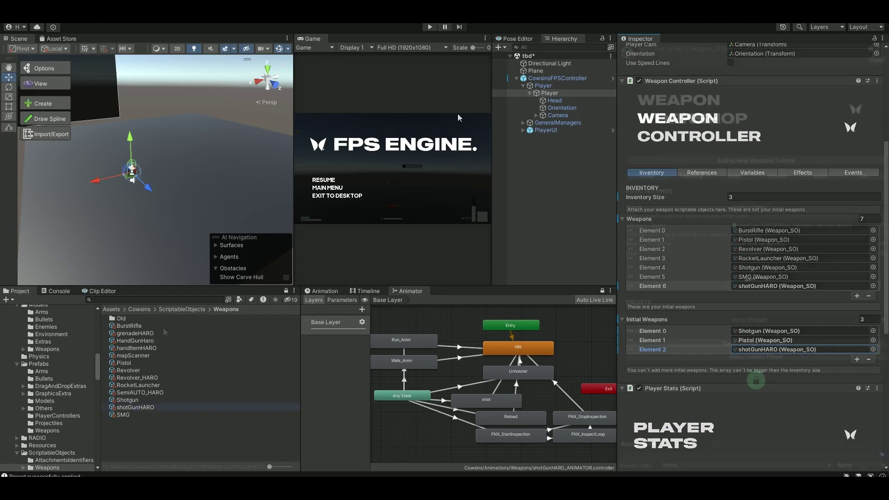
# - Open shotGunHAROPefab from Cowsins/Prefabs/Weapons and assign the firePoint under Hands_Shotgun to Fire Point Element 0 in Weapon Identification
pyautogui.click(135, 408)
pyautogui.click(138, 309)
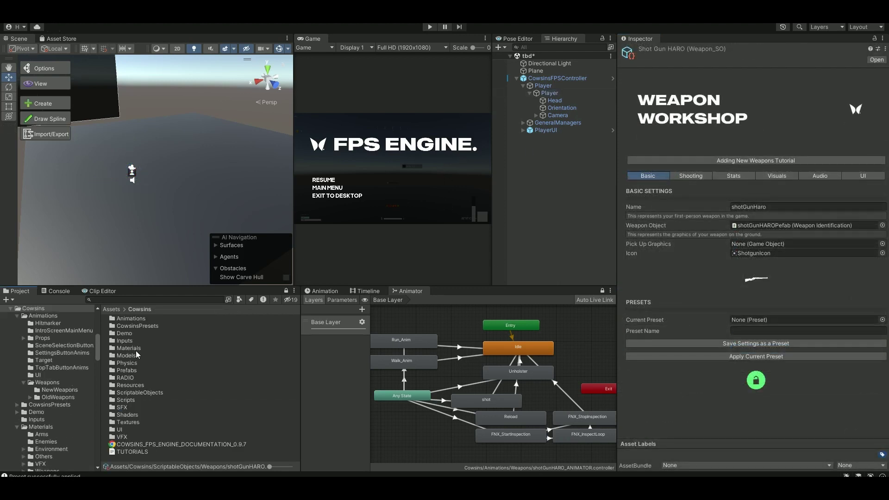
pyautogui.doubleClick(128, 370)
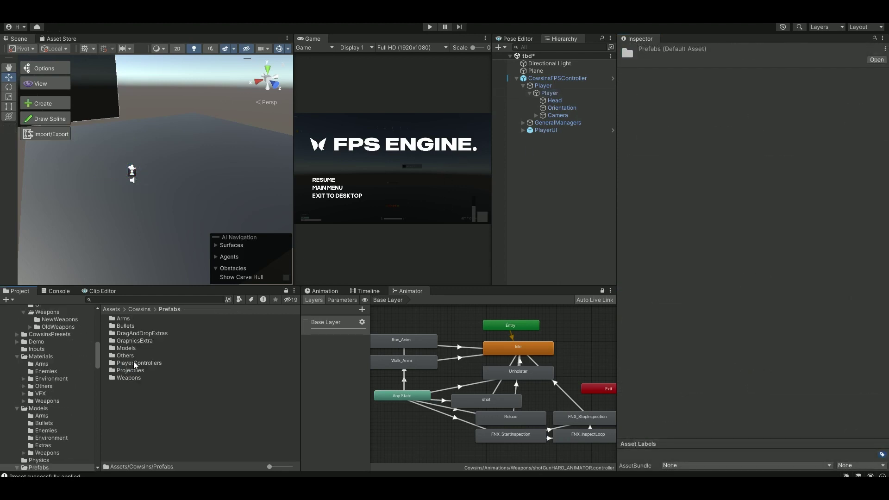
pyautogui.doubleClick(129, 379)
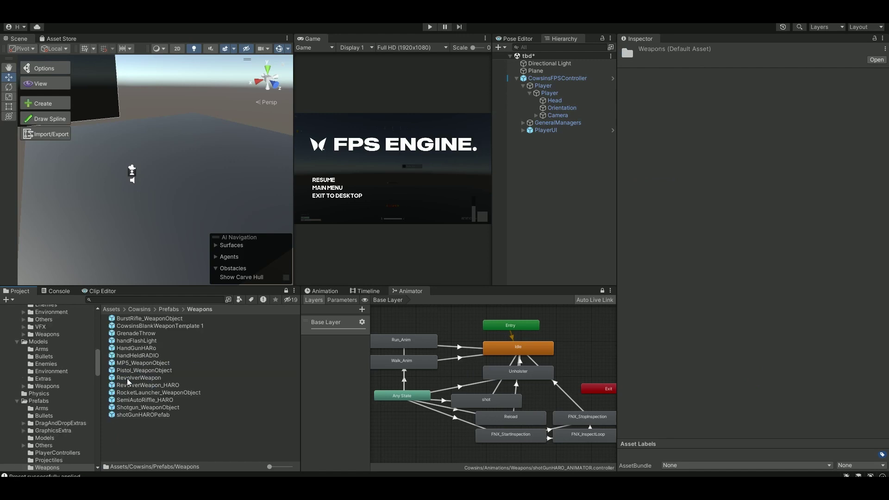
pyautogui.click(143, 415)
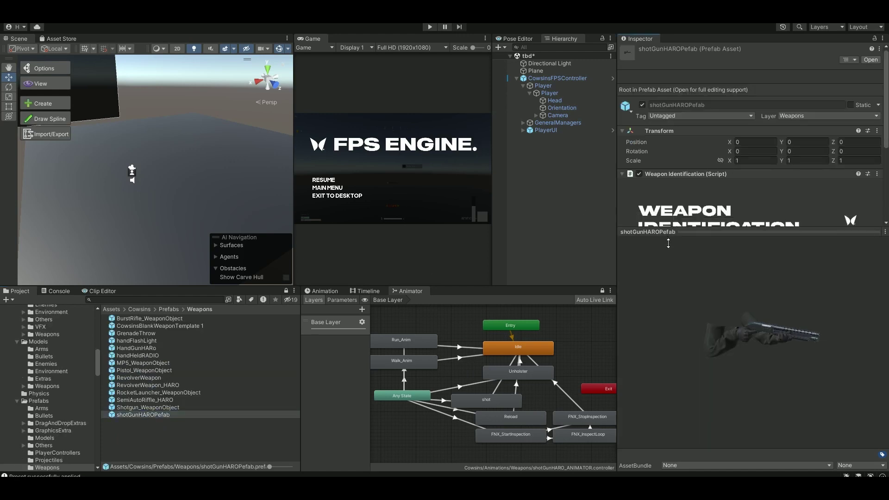
pyautogui.click(668, 193)
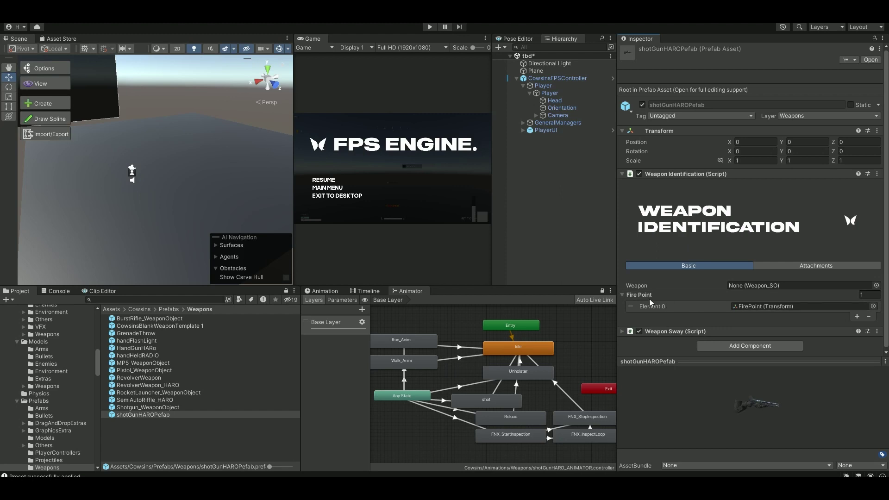
pyautogui.click(766, 308)
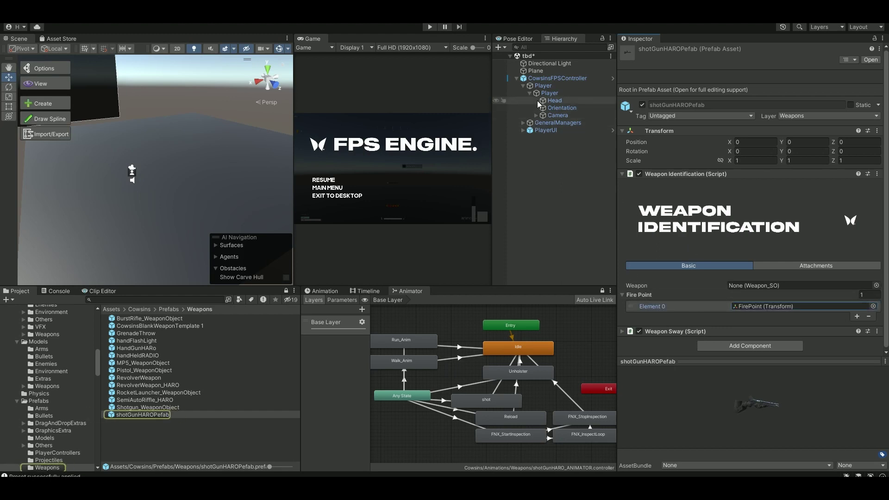
pyautogui.doubleClick(165, 415)
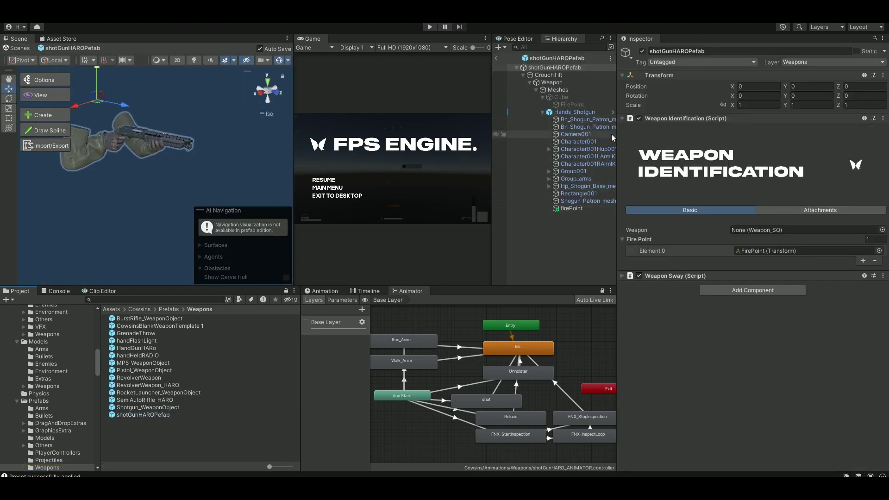
pyautogui.click(749, 251)
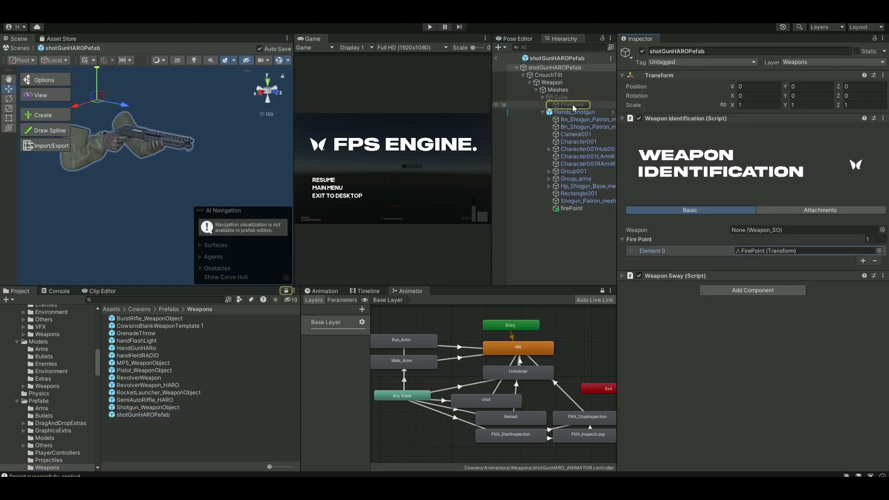
pyautogui.moveTo(573, 208); pyautogui.dragTo(784, 251)
# - Assign the shotGunHARO asset from Cowsins/ScriptableObjects/Weapons to the Weapon field of the prefab root's Weapon Identification
pyautogui.click(112, 309)
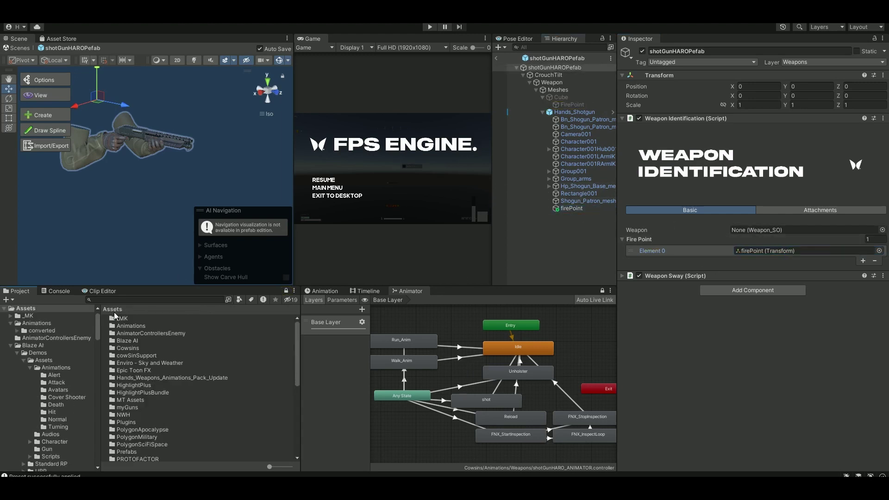
pyautogui.doubleClick(129, 347)
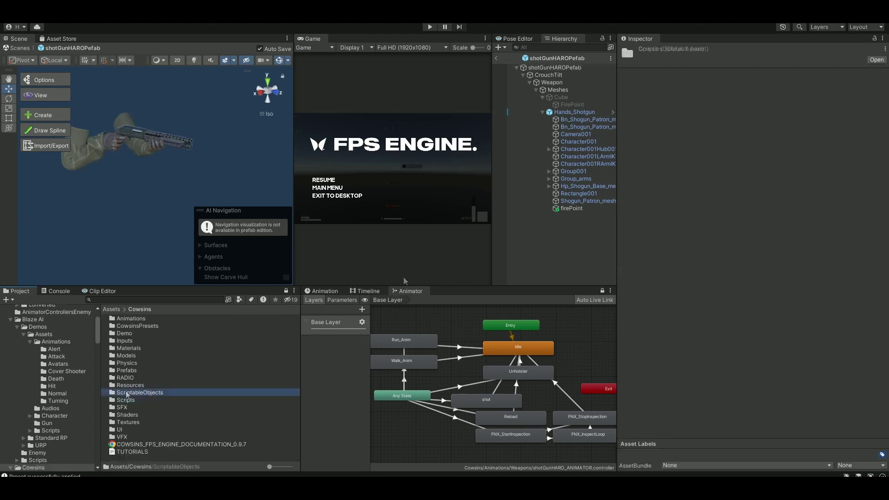
pyautogui.doubleClick(140, 392)
pyautogui.doubleClick(126, 326)
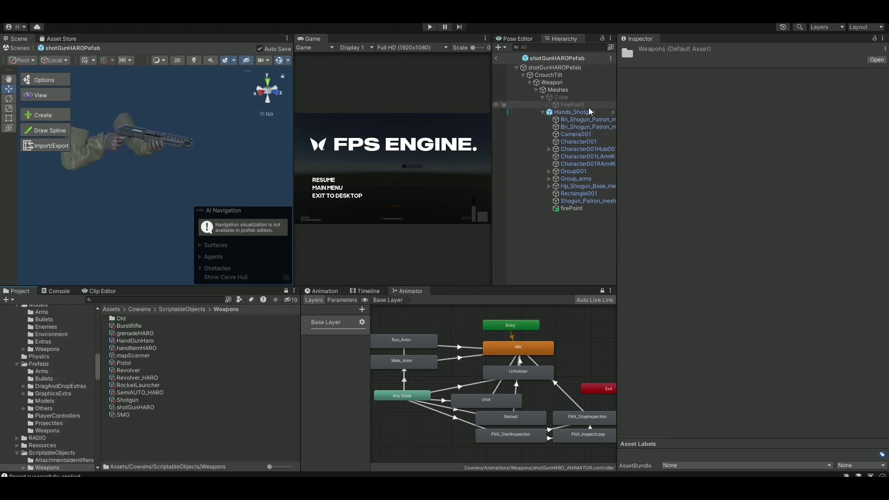
pyautogui.click(575, 112)
pyautogui.click(564, 68)
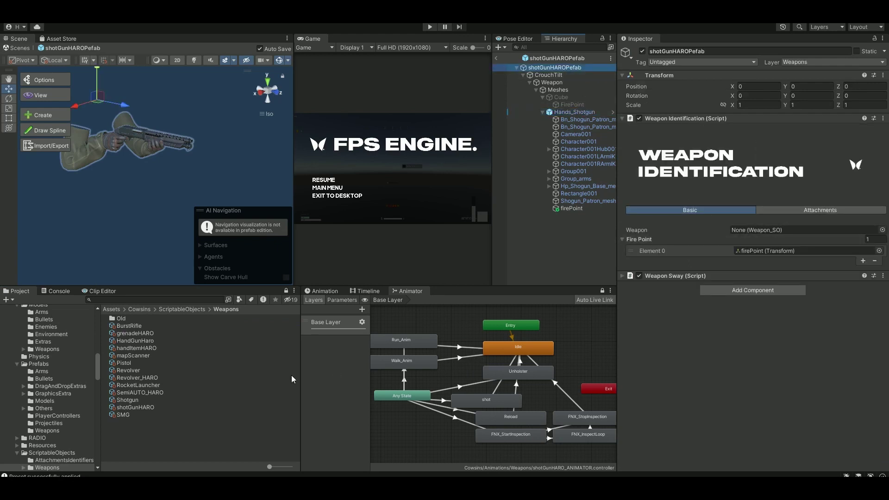
pyautogui.moveTo(129, 408); pyautogui.dragTo(753, 235)
# - Run the game, switch to the new shotgun and fire it to check its placement, and stop play mode
pyautogui.hotkey('ctrl', 'p')
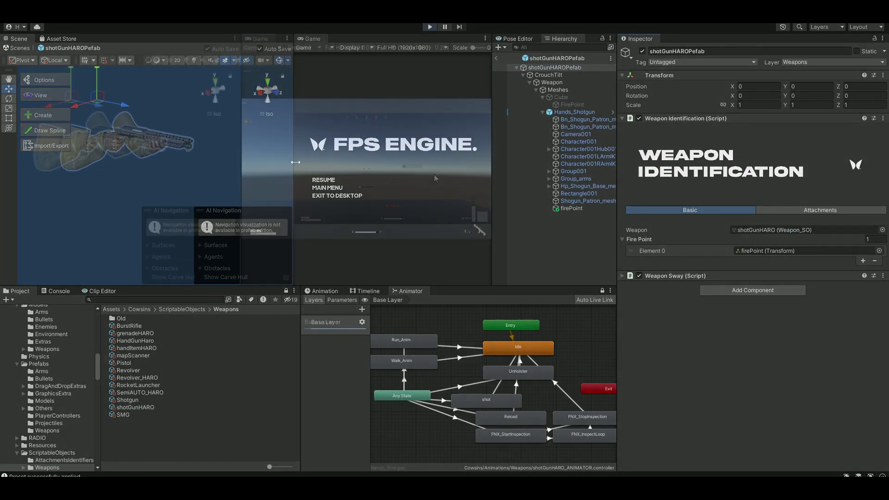
pyautogui.scroll(1, 401, 152)
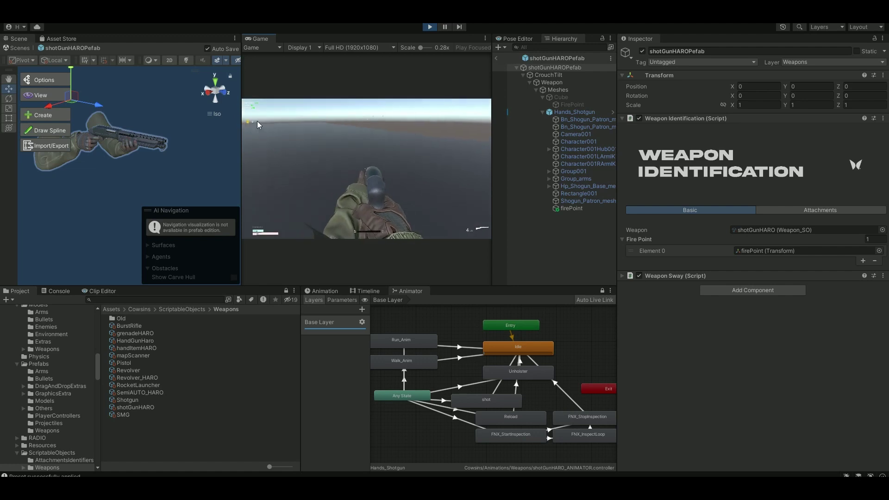
pyautogui.click(405, 125)
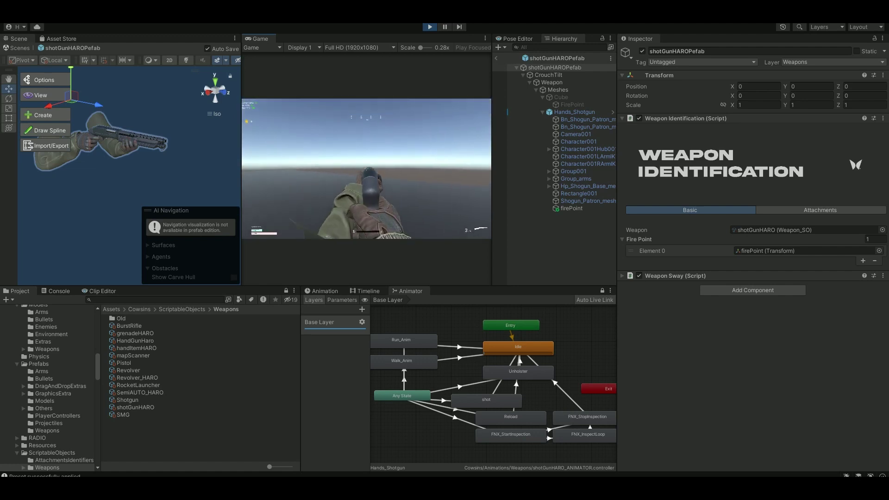
pyautogui.click(367, 168)
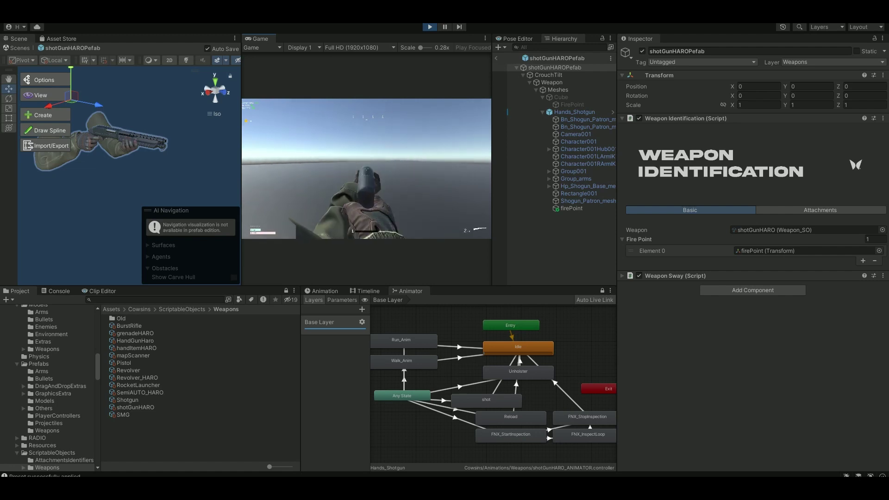
pyautogui.press('Escape')
pyautogui.click(430, 29)
# - Reposition Hands_Shotgun under Meshes in the prefab, raising it to Y about 0.073 and shifting it sideways to X about 0.09
pyautogui.moveTo(241, 106); pyautogui.dragTo(317, 109)
pyautogui.moveTo(227, 148); pyautogui.dragTo(822, 133, button='right')
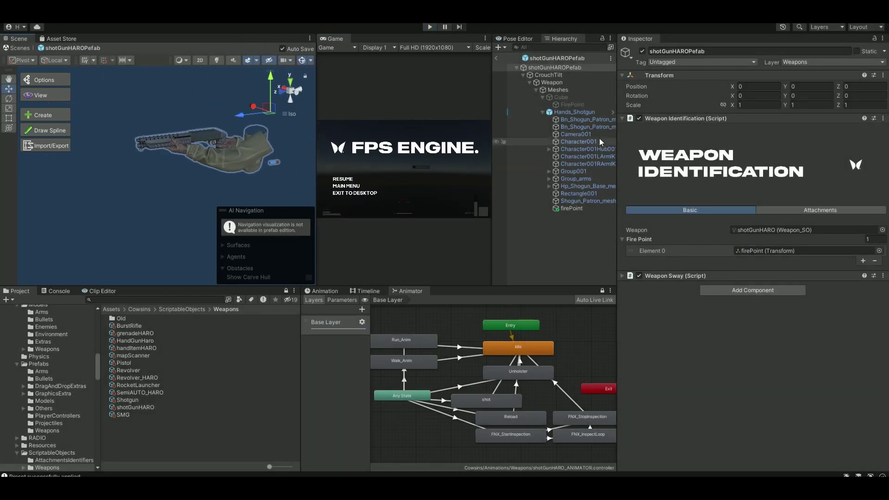
pyautogui.scroll(-3, 259, 130)
pyautogui.moveTo(259, 135); pyautogui.dragTo(222, 122, button='middle')
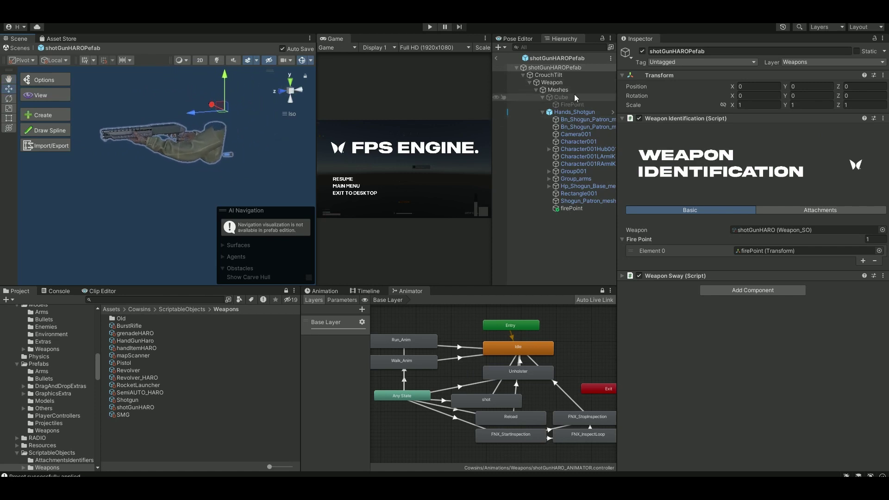
pyautogui.click(567, 112)
pyautogui.scroll(-3, 241, 143)
pyautogui.moveTo(274, 173); pyautogui.dragTo(254, 171, button='middle')
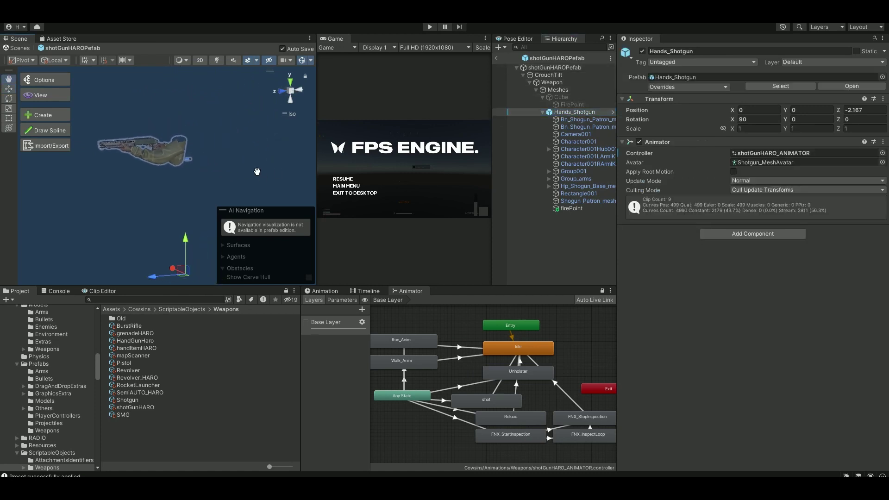
pyautogui.moveTo(254, 171); pyautogui.dragTo(242, 175, button='right')
pyautogui.moveTo(242, 175); pyautogui.dragTo(230, 164, button='middle')
pyautogui.moveTo(135, 264); pyautogui.dragTo(141, 263)
pyautogui.click(292, 84)
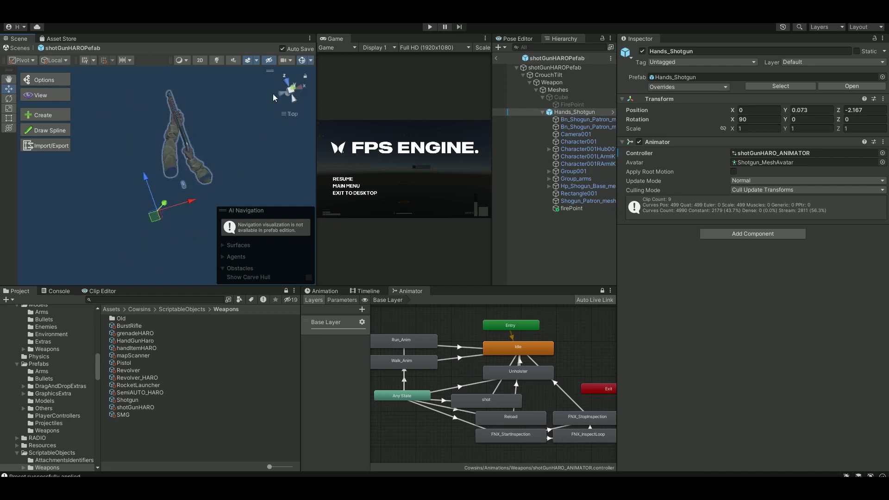
pyautogui.moveTo(214, 193); pyautogui.dragTo(221, 193)
# - Run the game, fire the shotgun several times to check its placement in view, and stop play mode
pyautogui.click(431, 28)
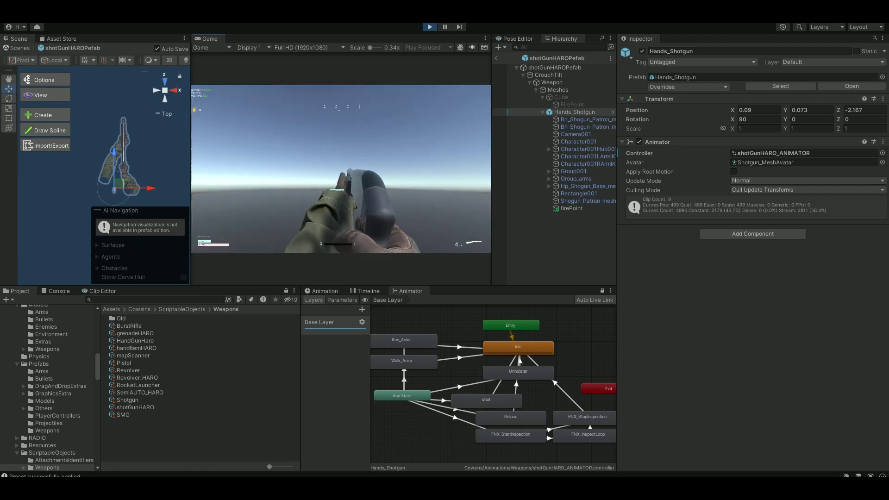
pyautogui.click(342, 169)
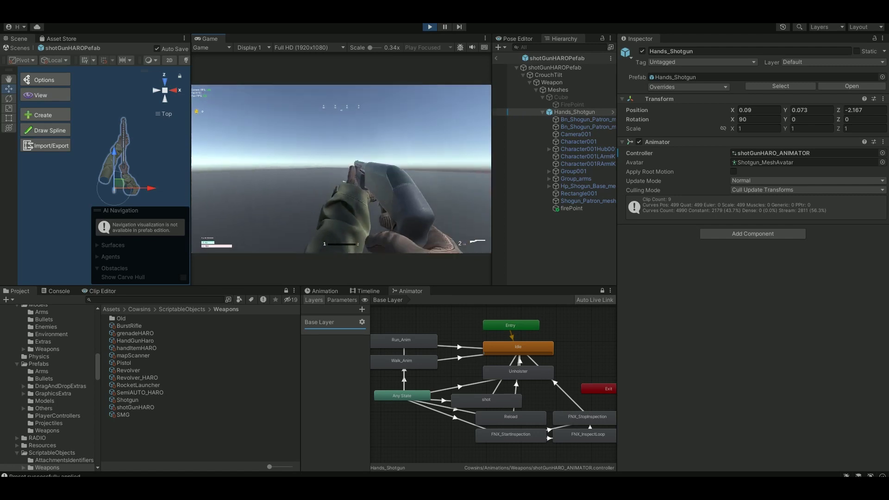
pyautogui.click(342, 169)
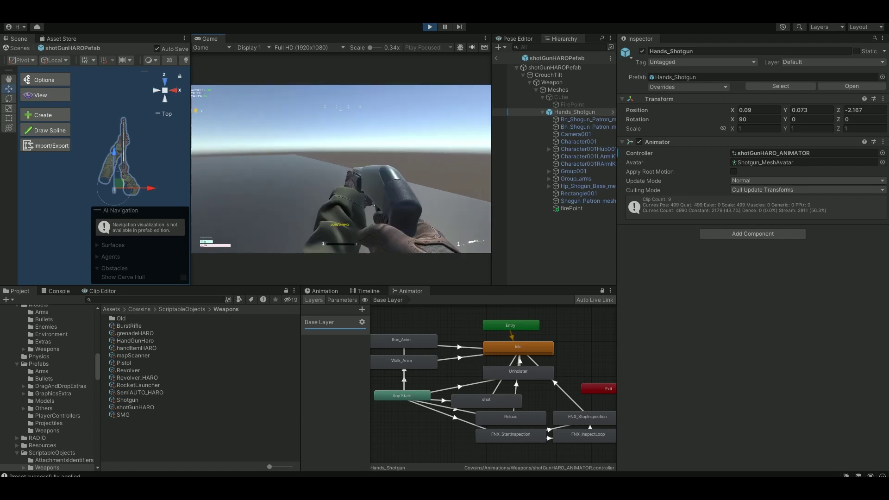
pyautogui.click(341, 169)
pyautogui.press('Escape')
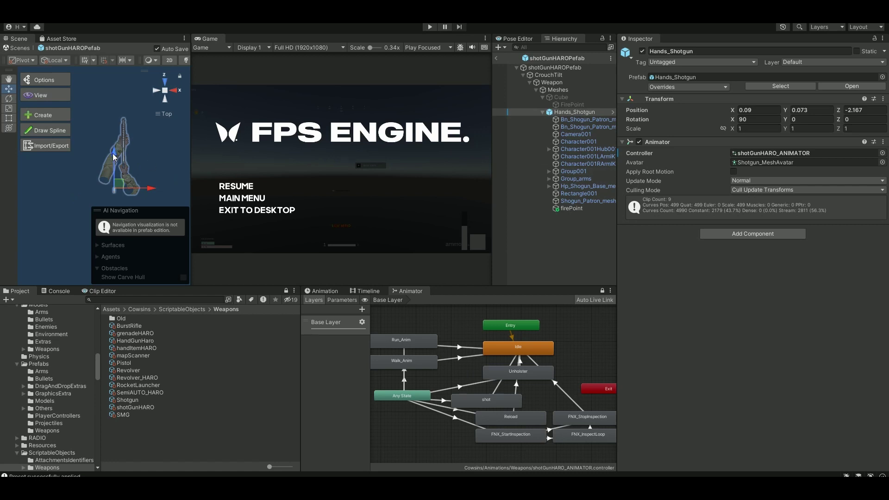
# - Move Hands_Shotgun slightly backward along its Z axis, run the game again to check the placement, and pause it
pyautogui.moveTo(114, 157); pyautogui.dragTo(114, 160)
pyautogui.hotkey('ctrl', 'p')
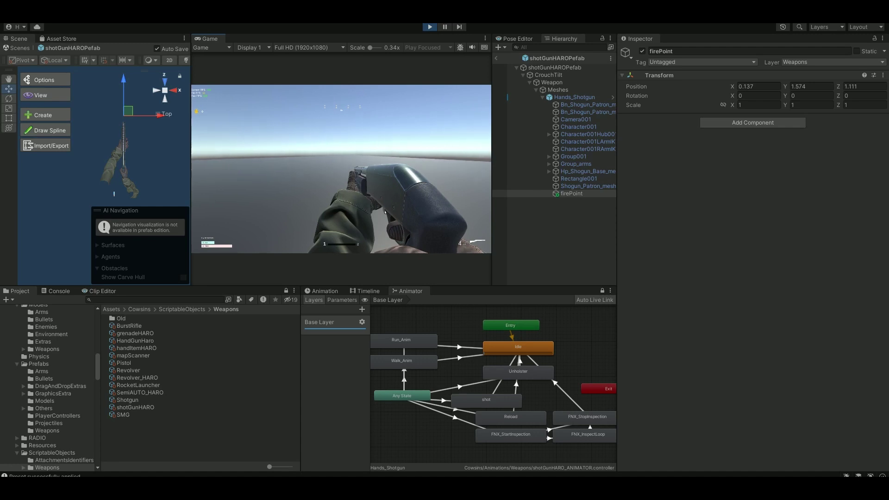
pyautogui.press('Escape')
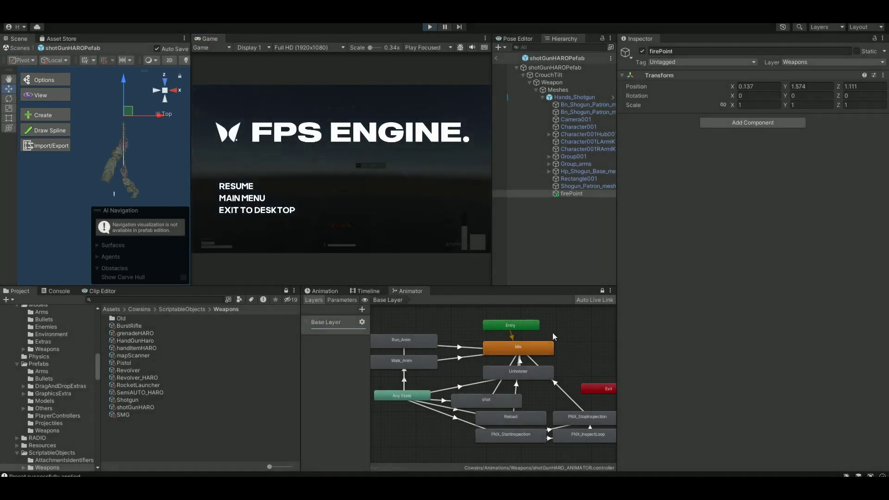